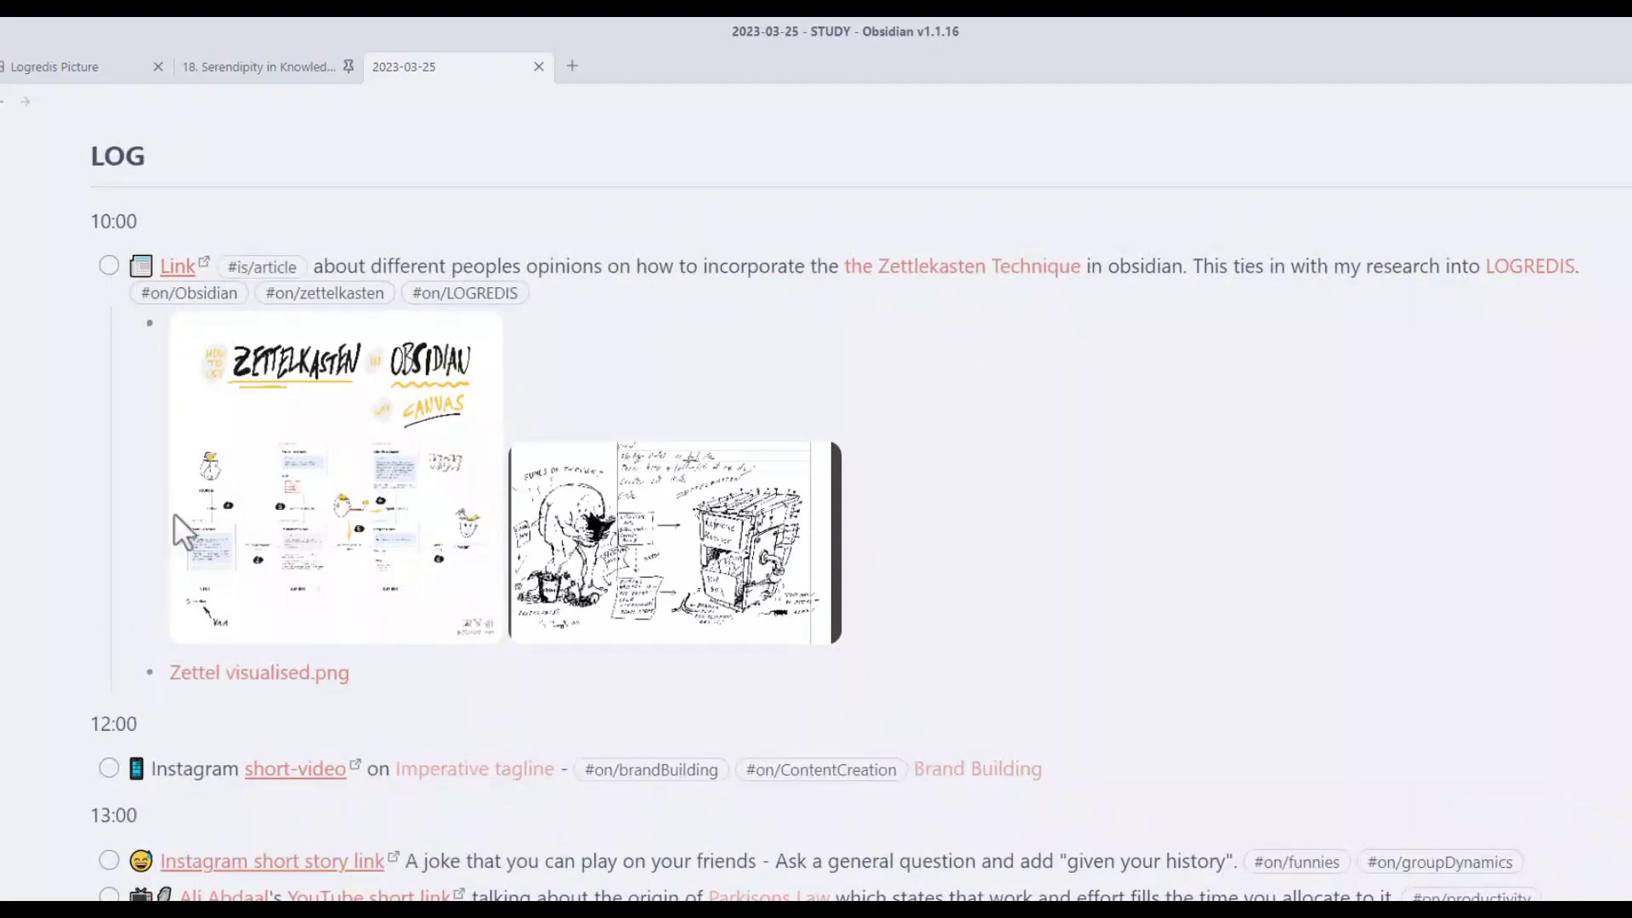
Examine the Zettelkasten images and the 10:00 to 13:00 entries in the 2023-03-25 log, down to the Parkisons Law graph
left_click(389, 493)
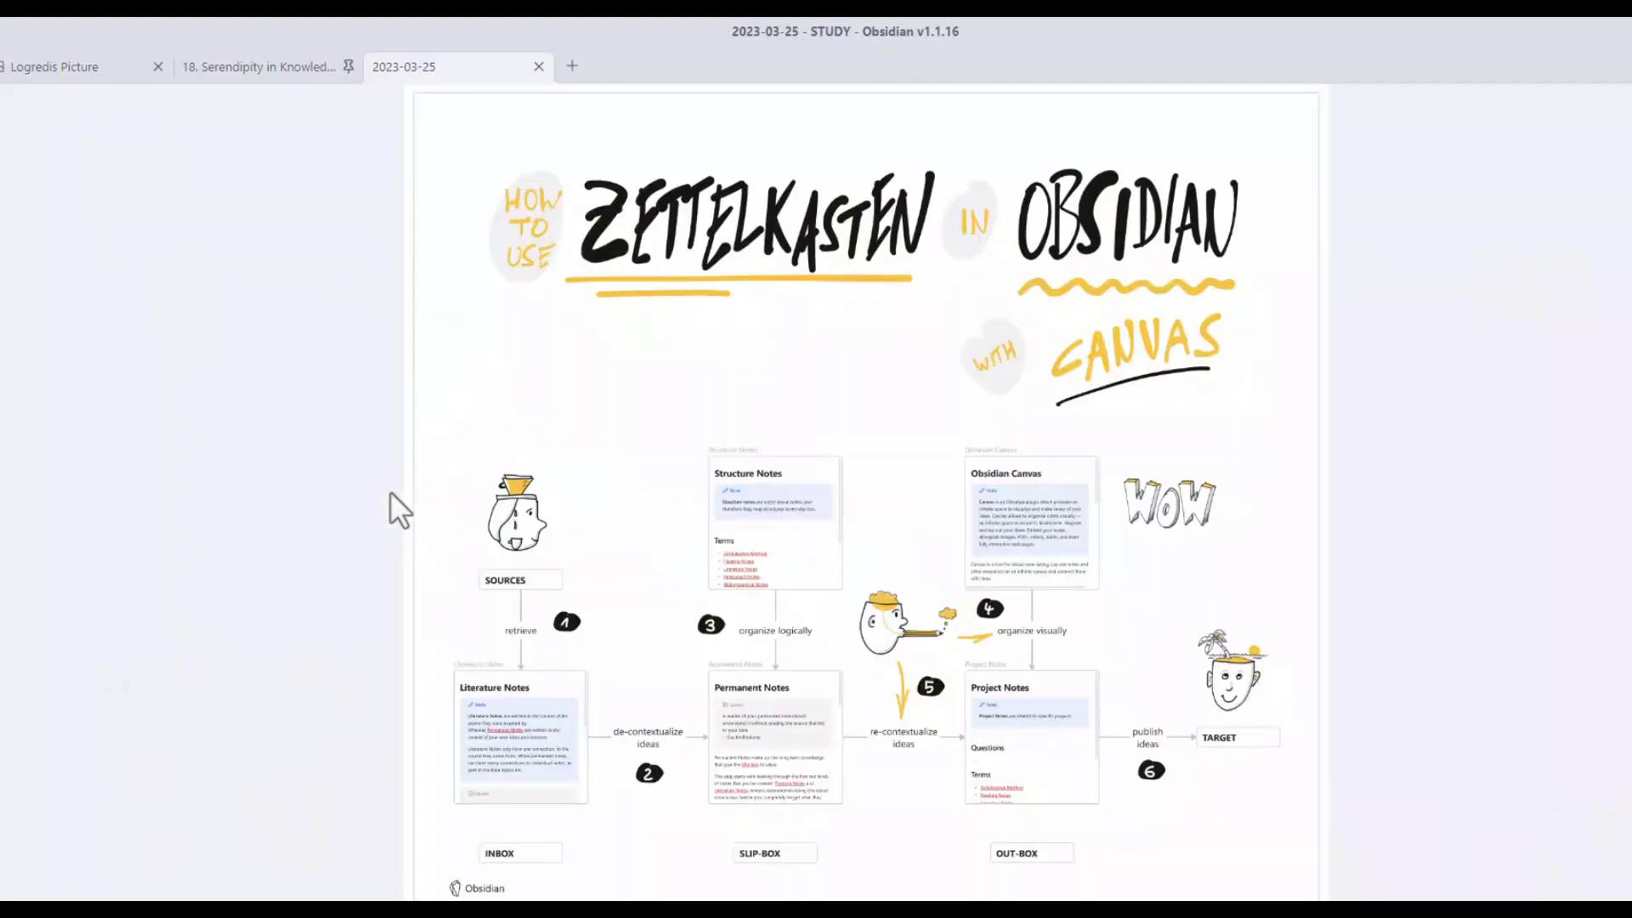
left_click(390, 491)
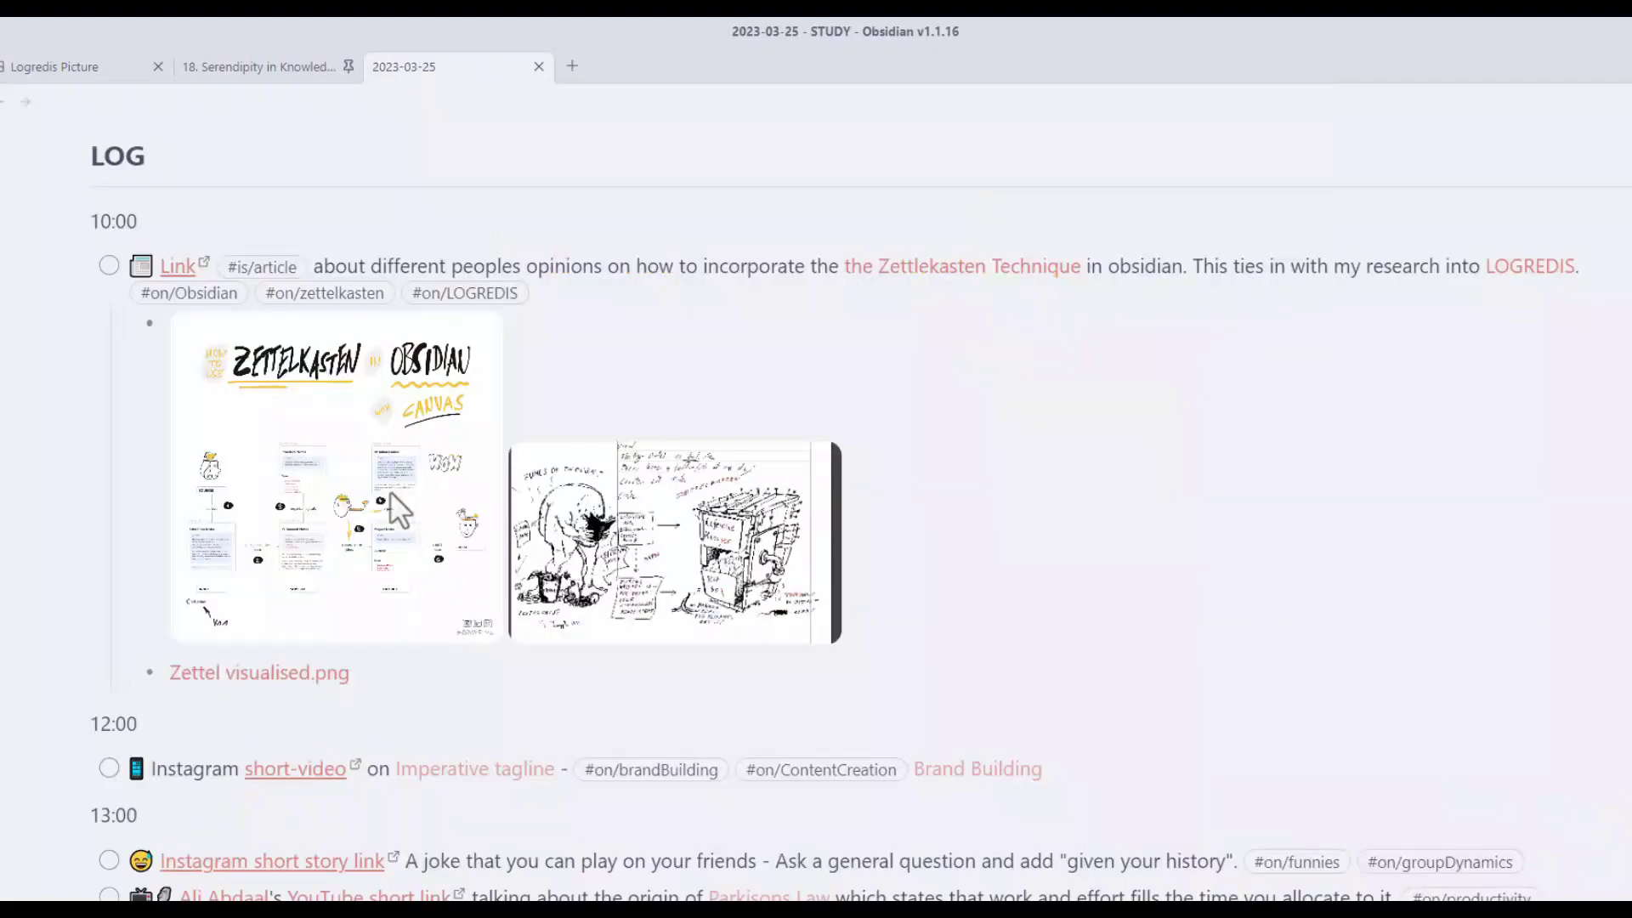
left_click(672, 507)
left_click(471, 500)
scroll(471, 501, "down", 1)
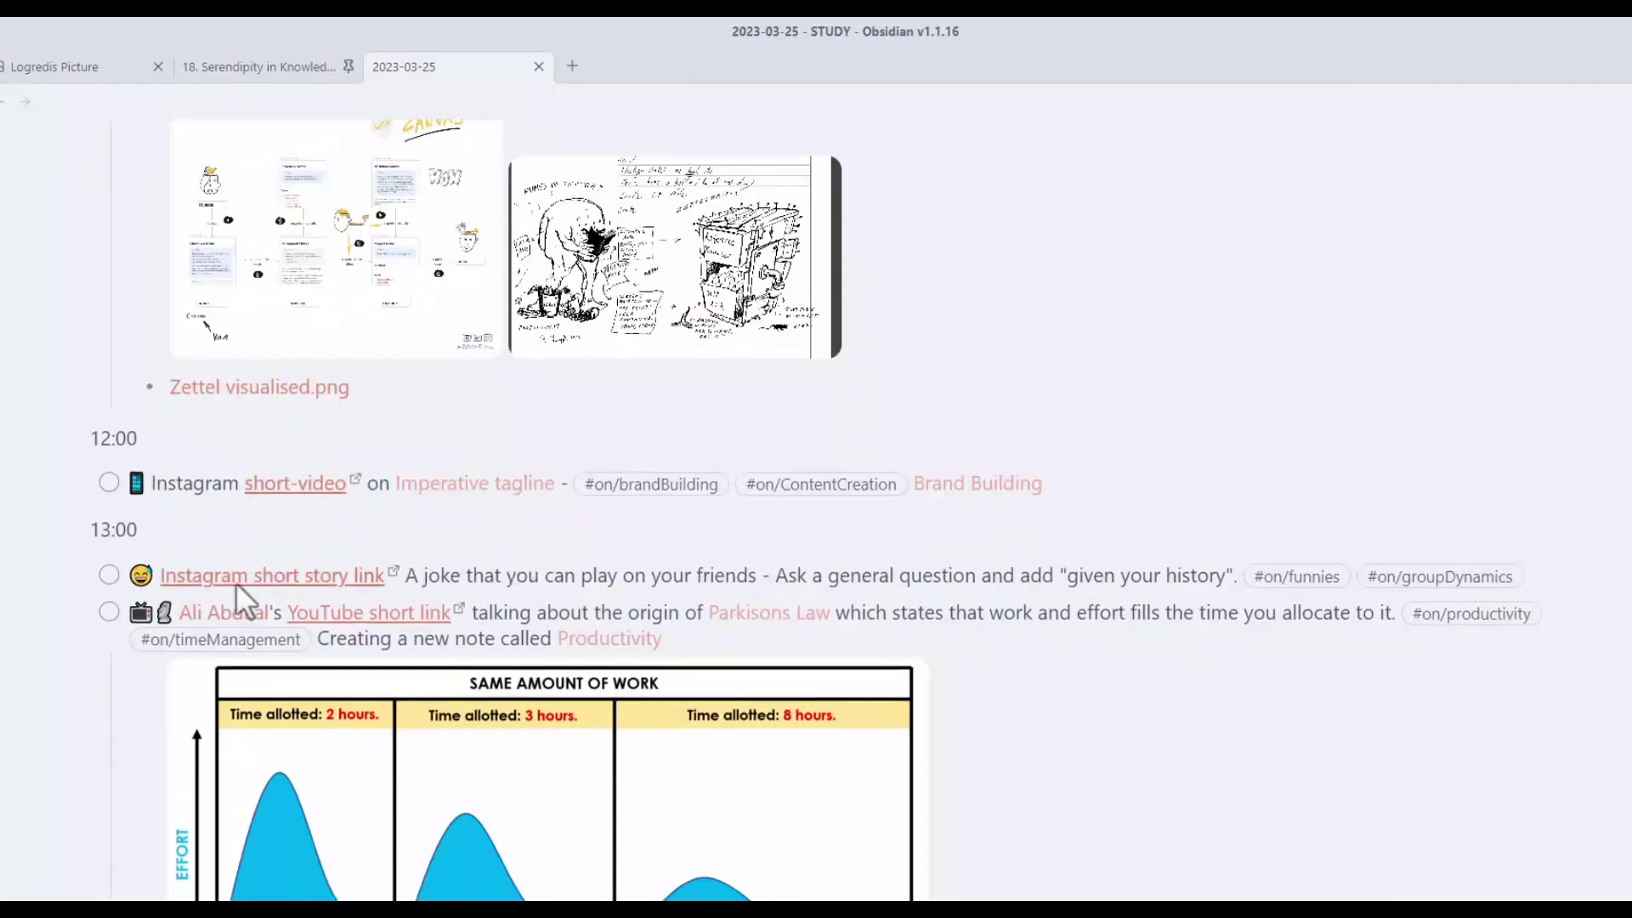
scroll(584, 571, "down", 1)
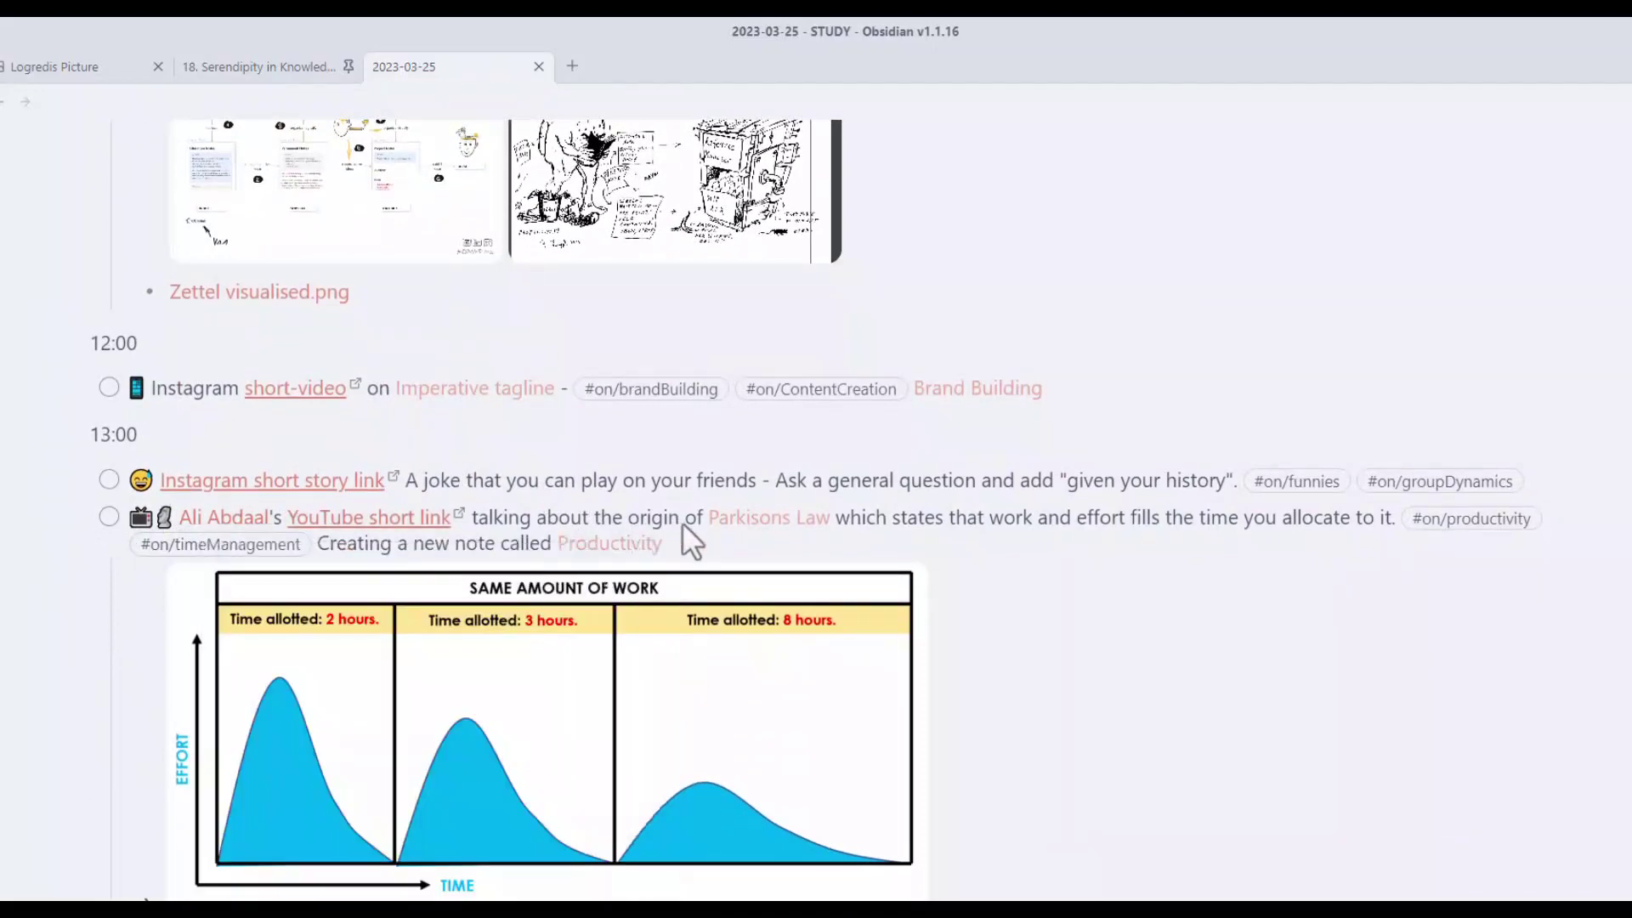
scroll(714, 512, "down", 1)
scroll(740, 504, "down", 1)
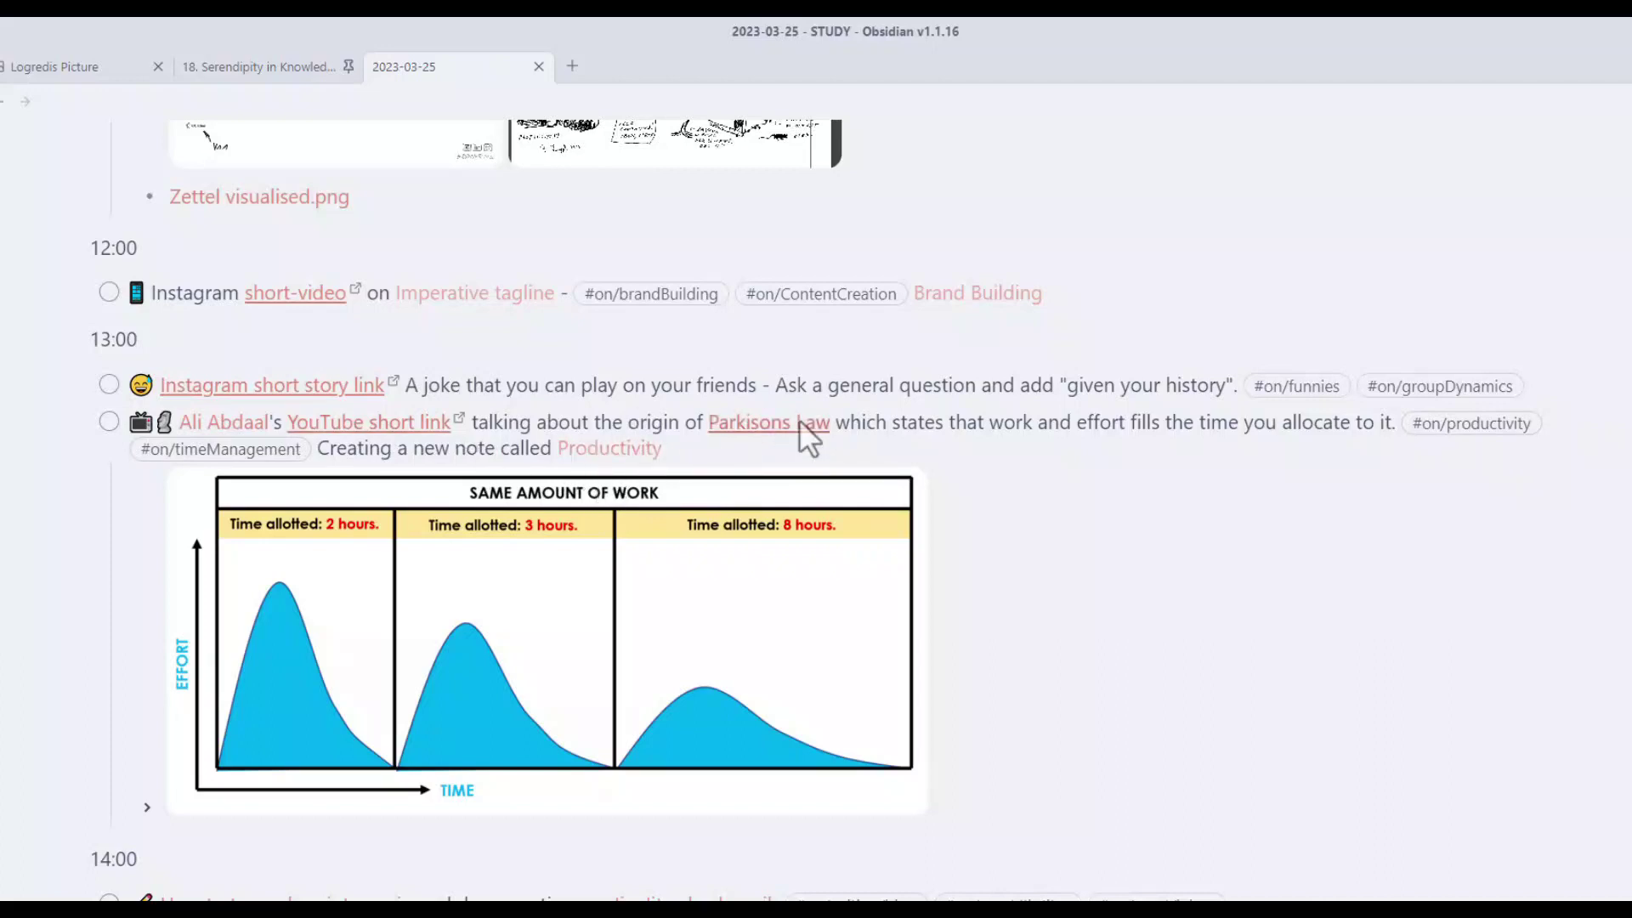
scroll(331, 523, "up", 2)
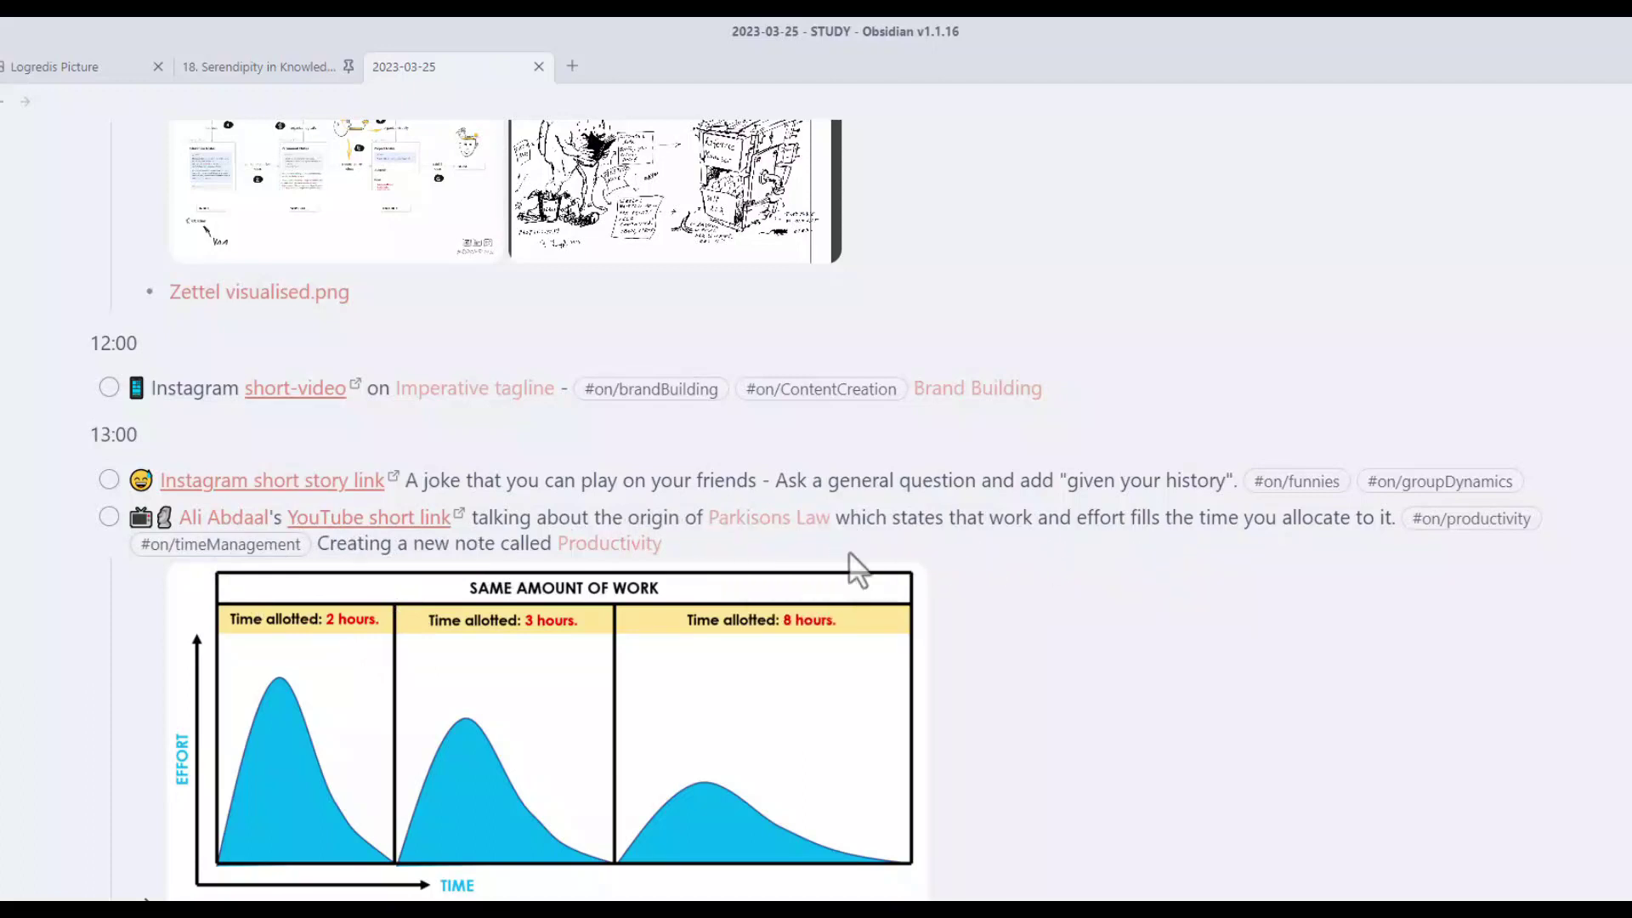
Open the Parkisons Law note from its link in the 13:00 log entry and insert Note Template 000
left_click(773, 523)
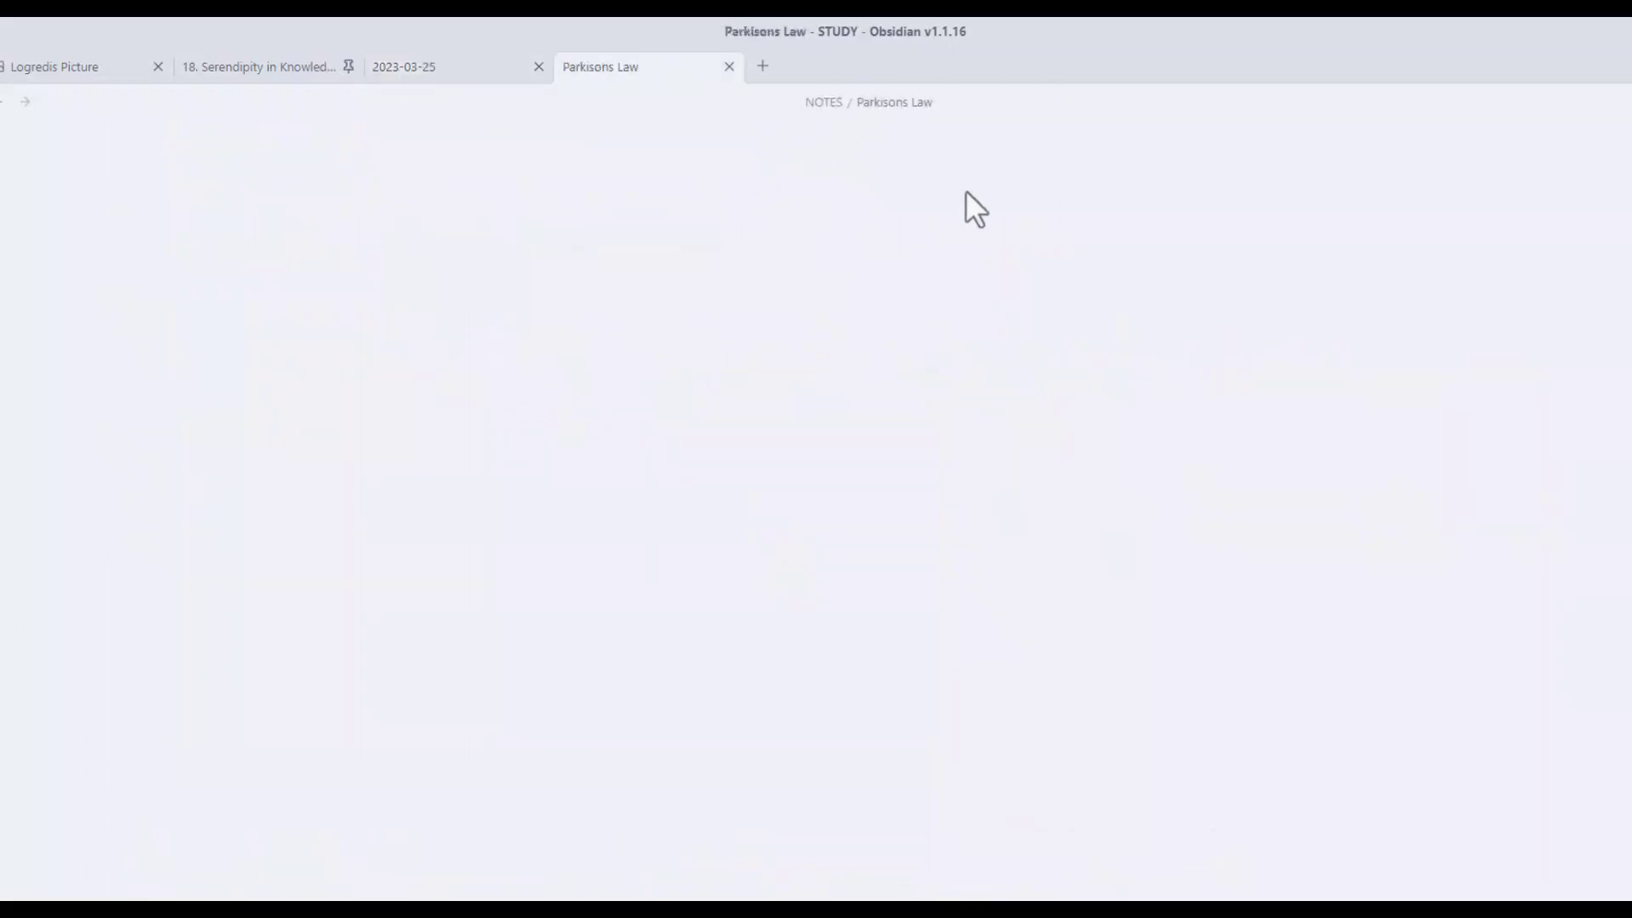
key("alt+e")
type("note")
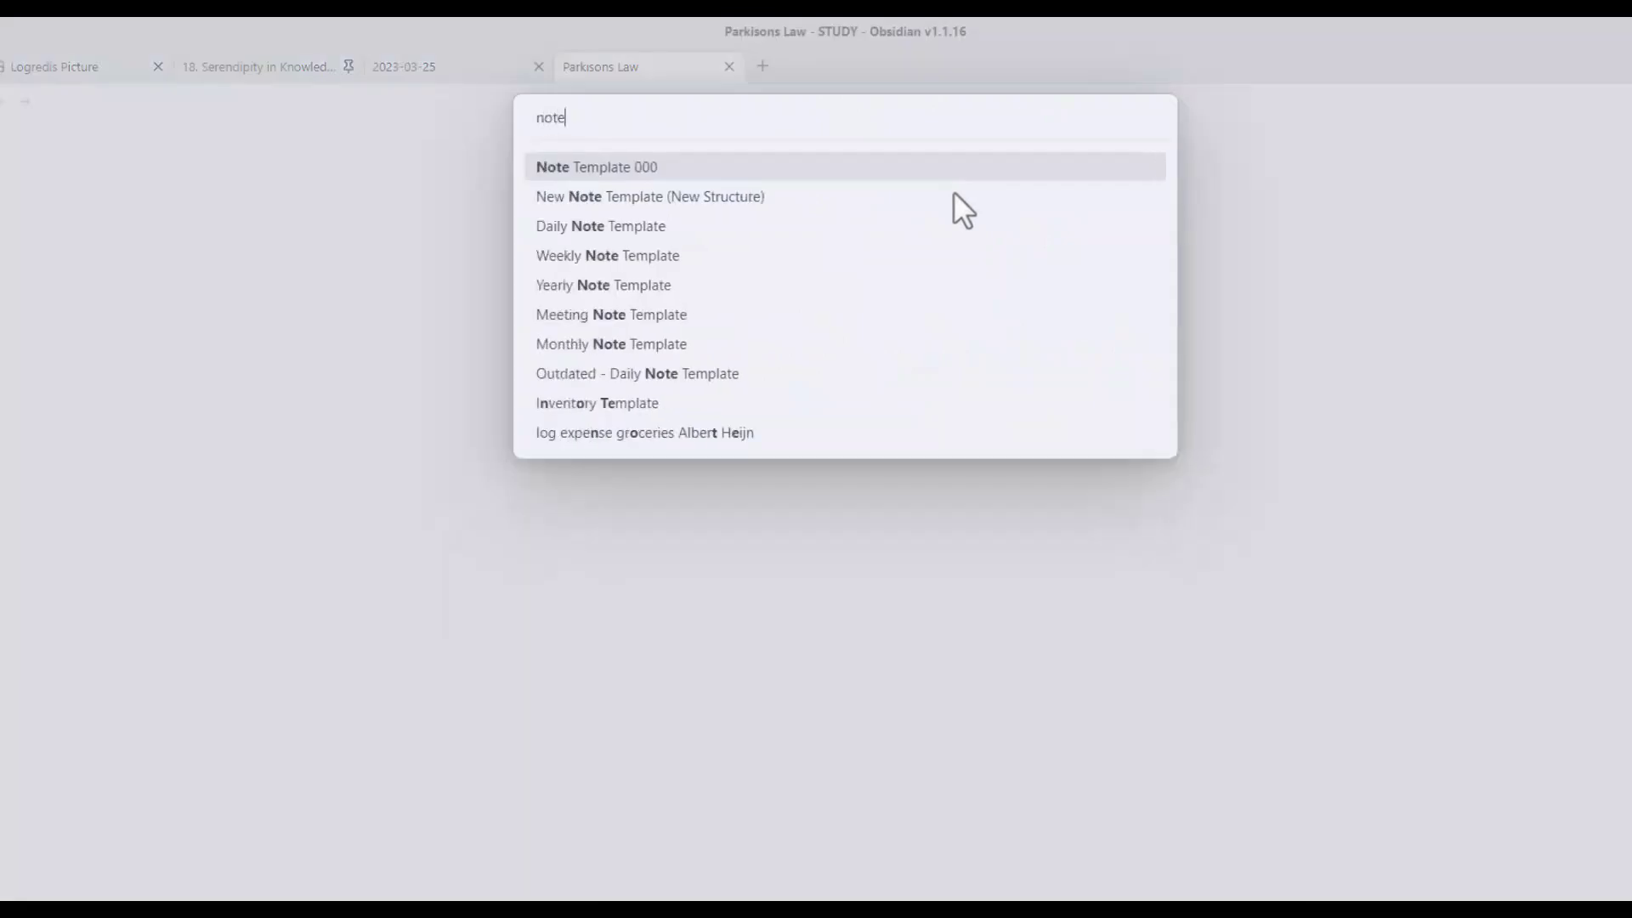
key("Return")
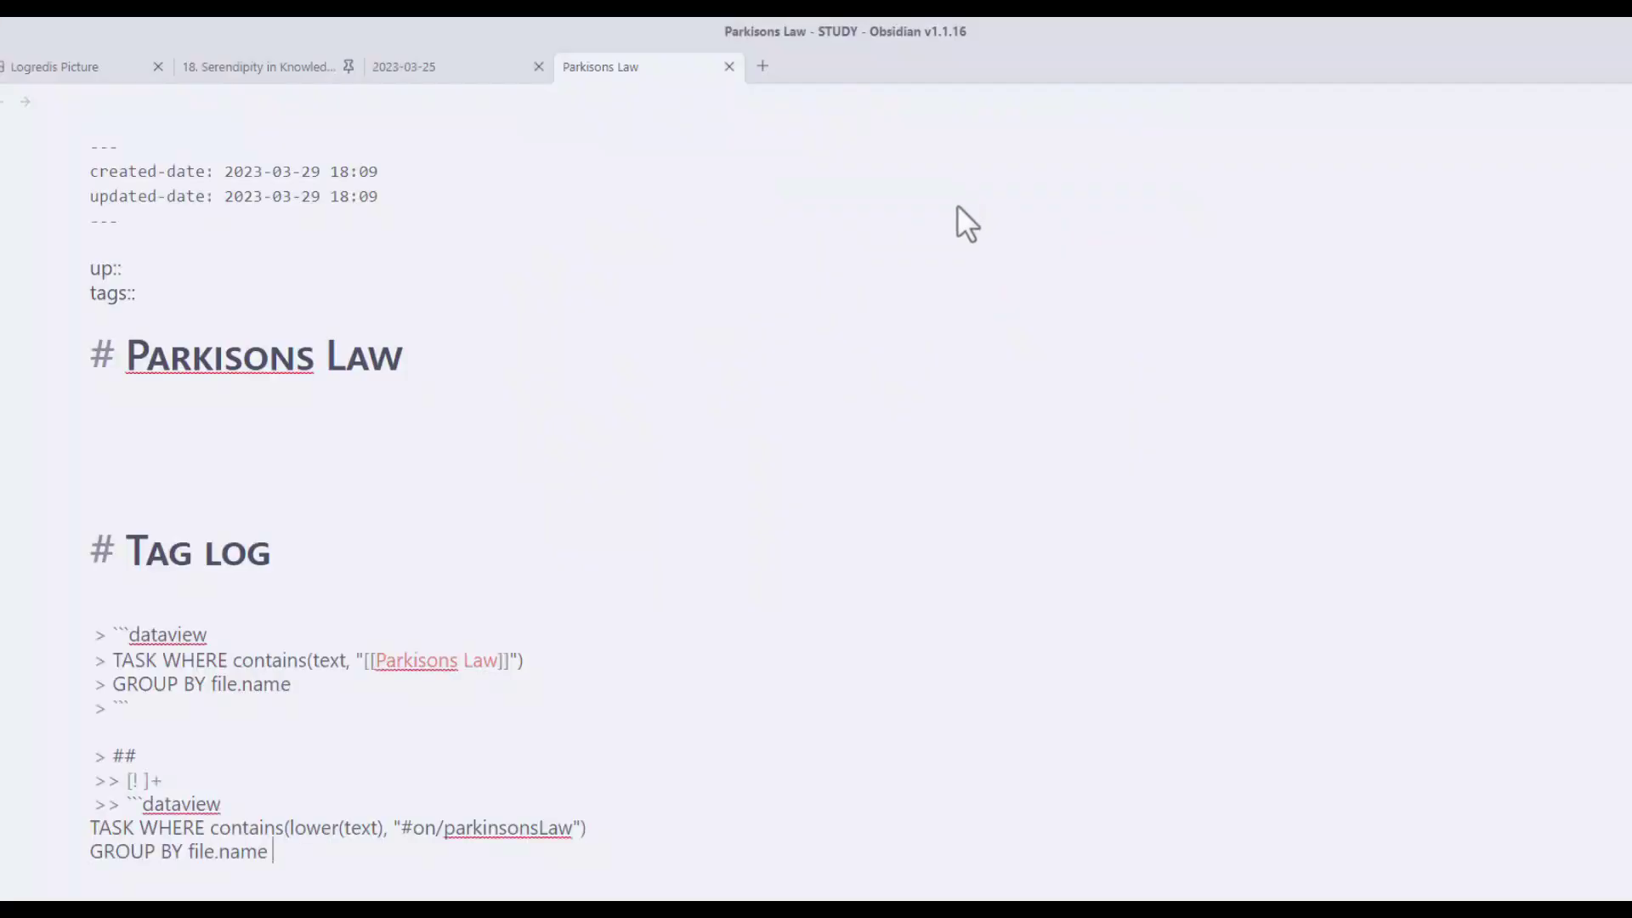
Change the tag in the second Dataview query under Tag log to all lowercase, "#on/parkinsonslaw"
left_click_drag(224, 714, 83, 639)
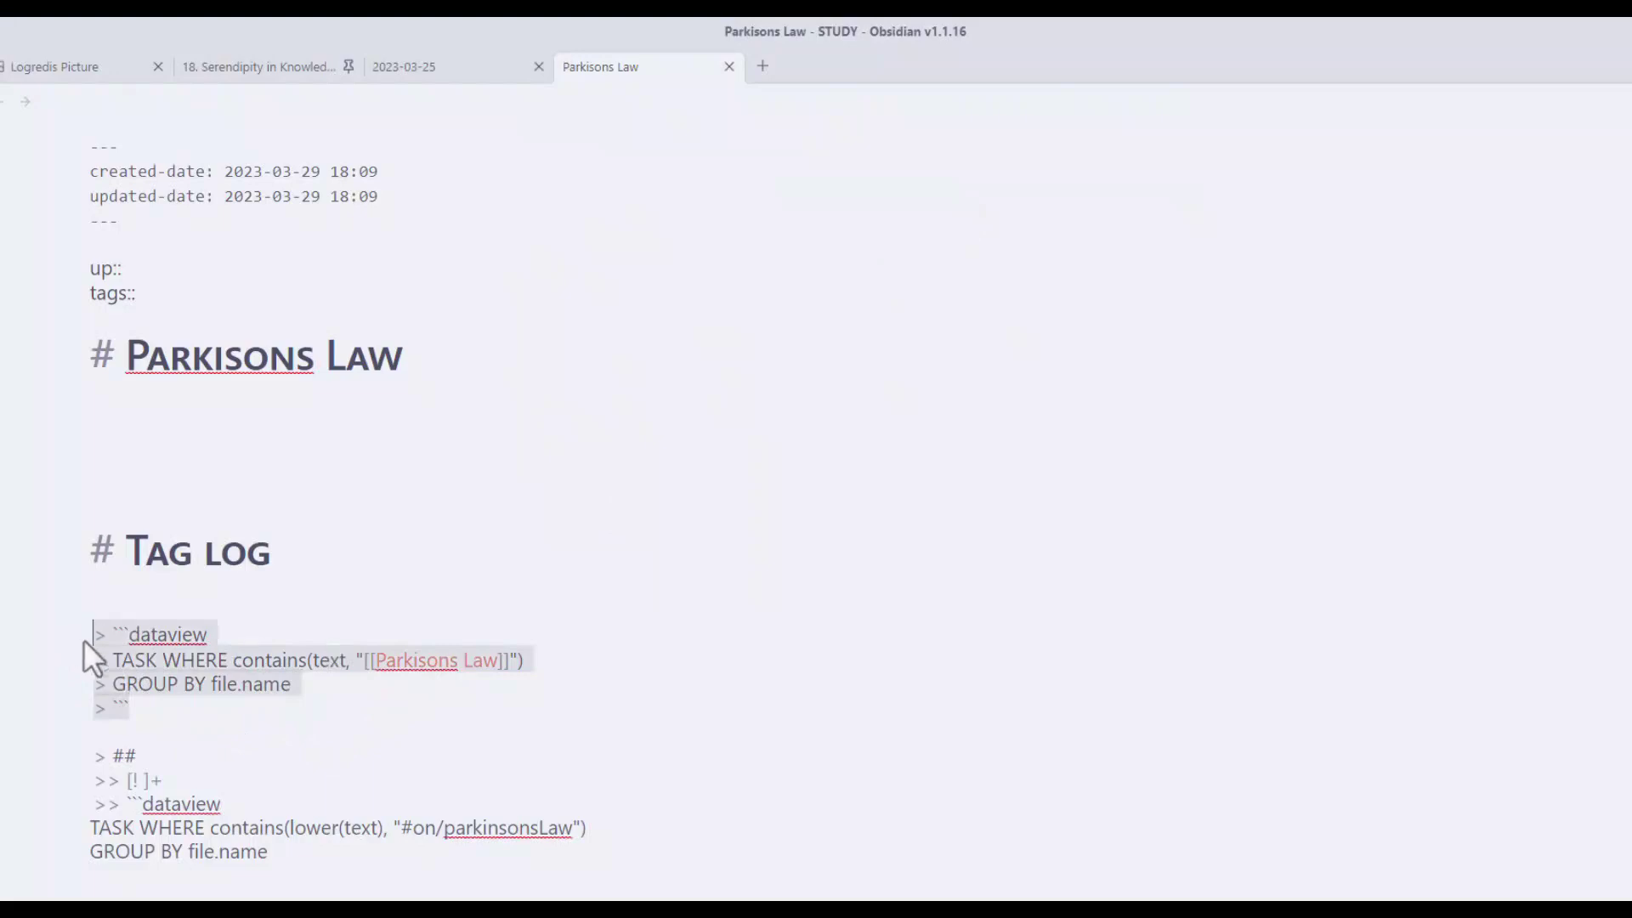
left_click(440, 716)
left_click_drag(381, 665, 519, 670)
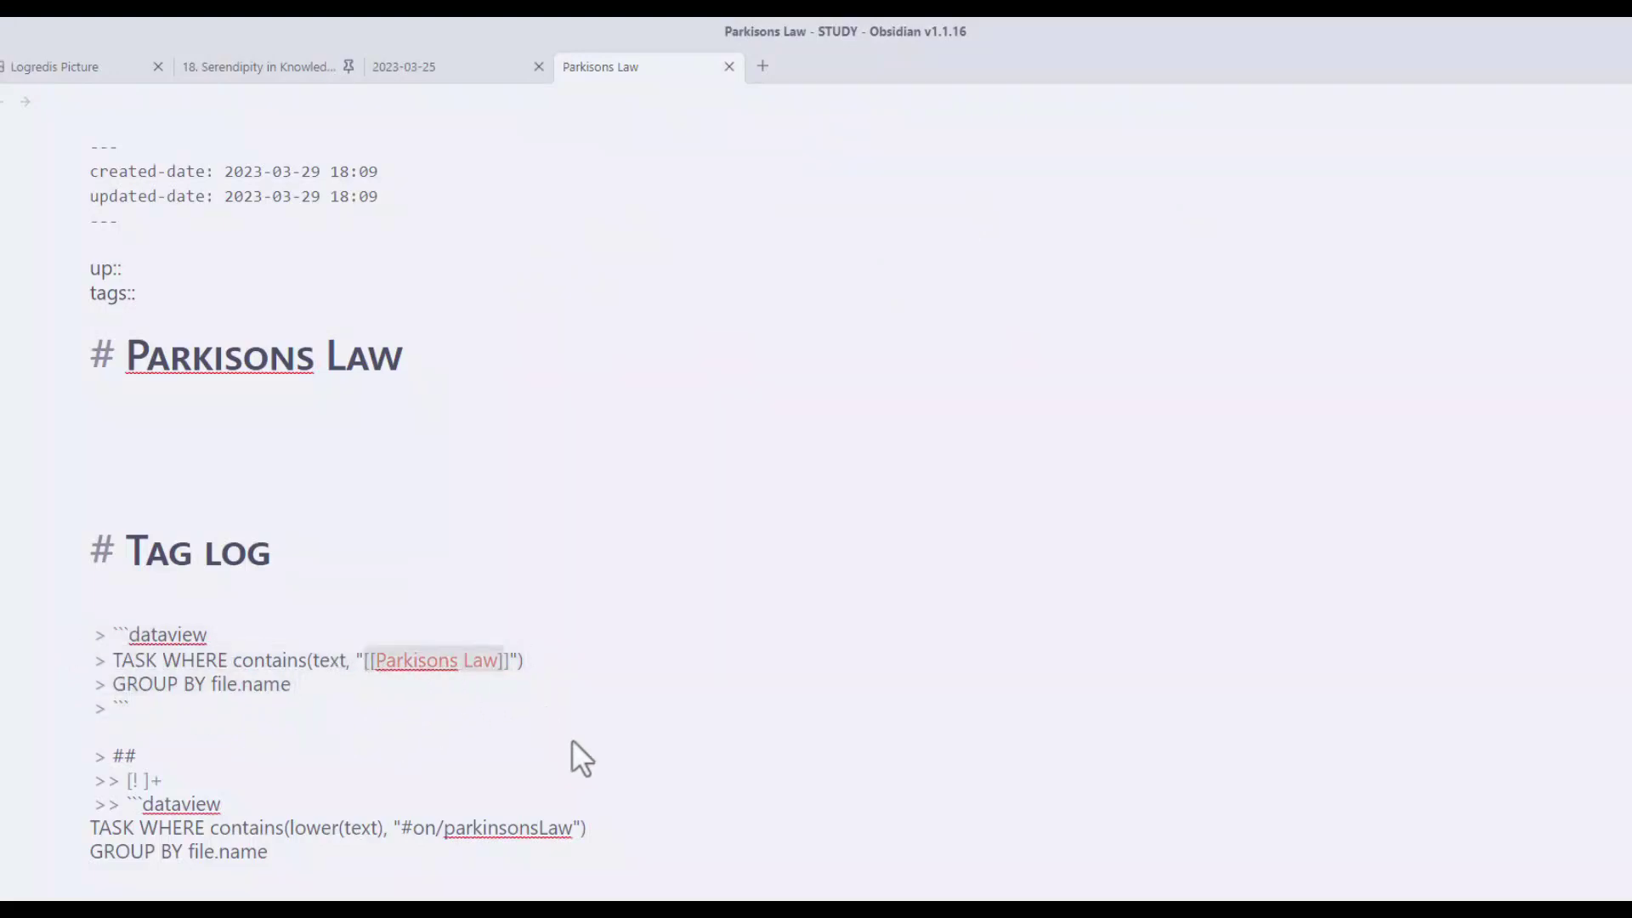
left_click(580, 830)
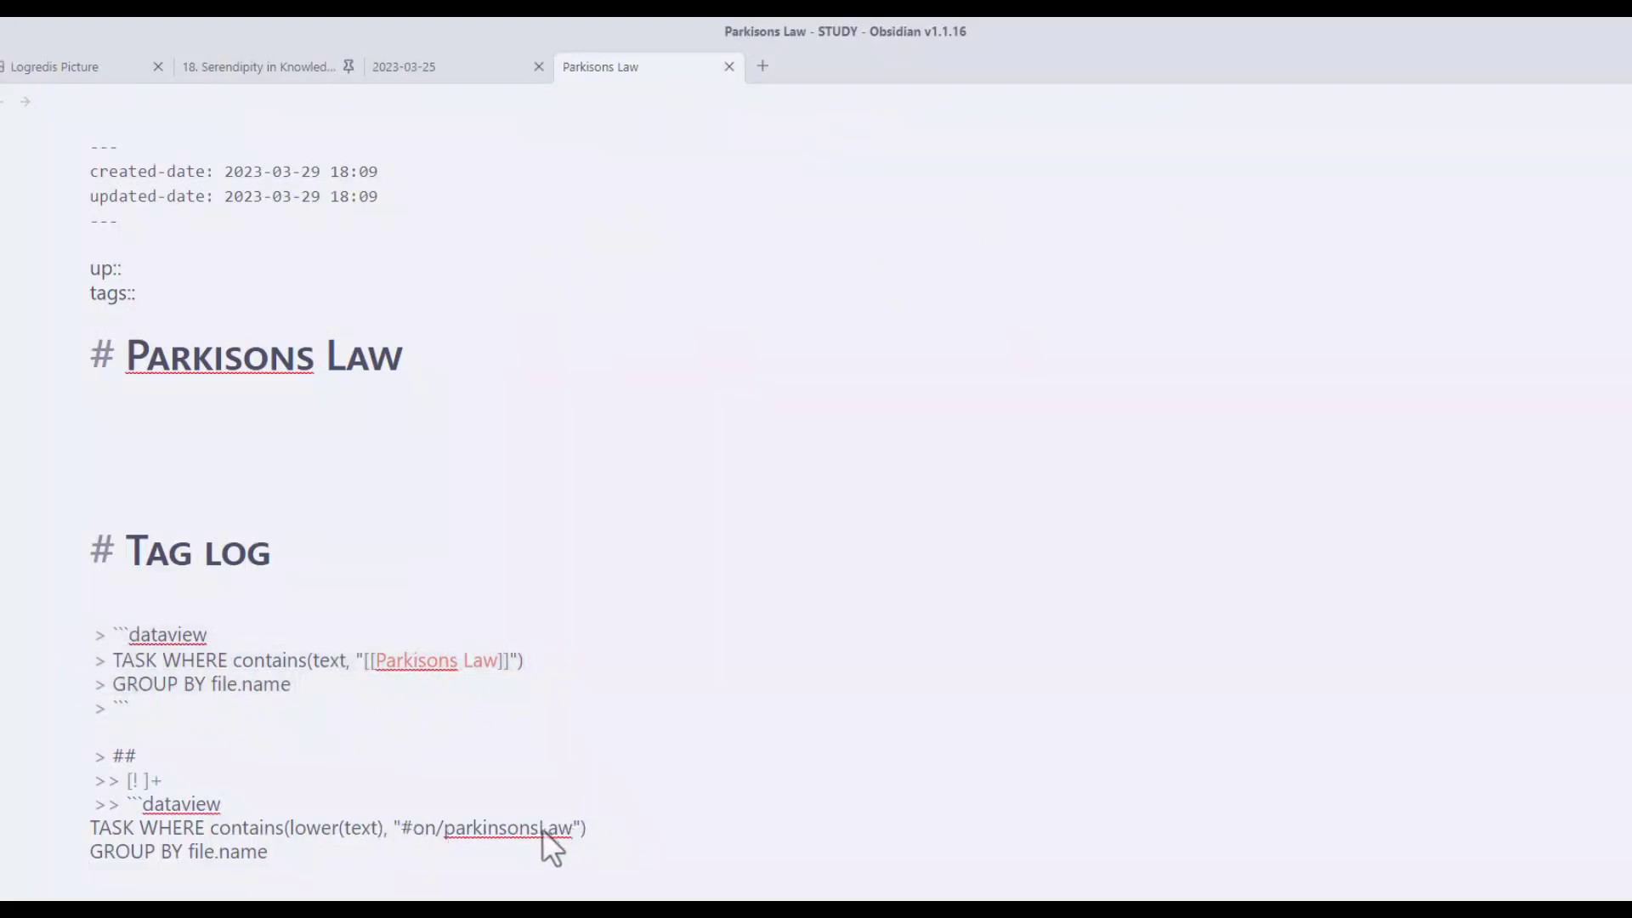
key("BackSpace")
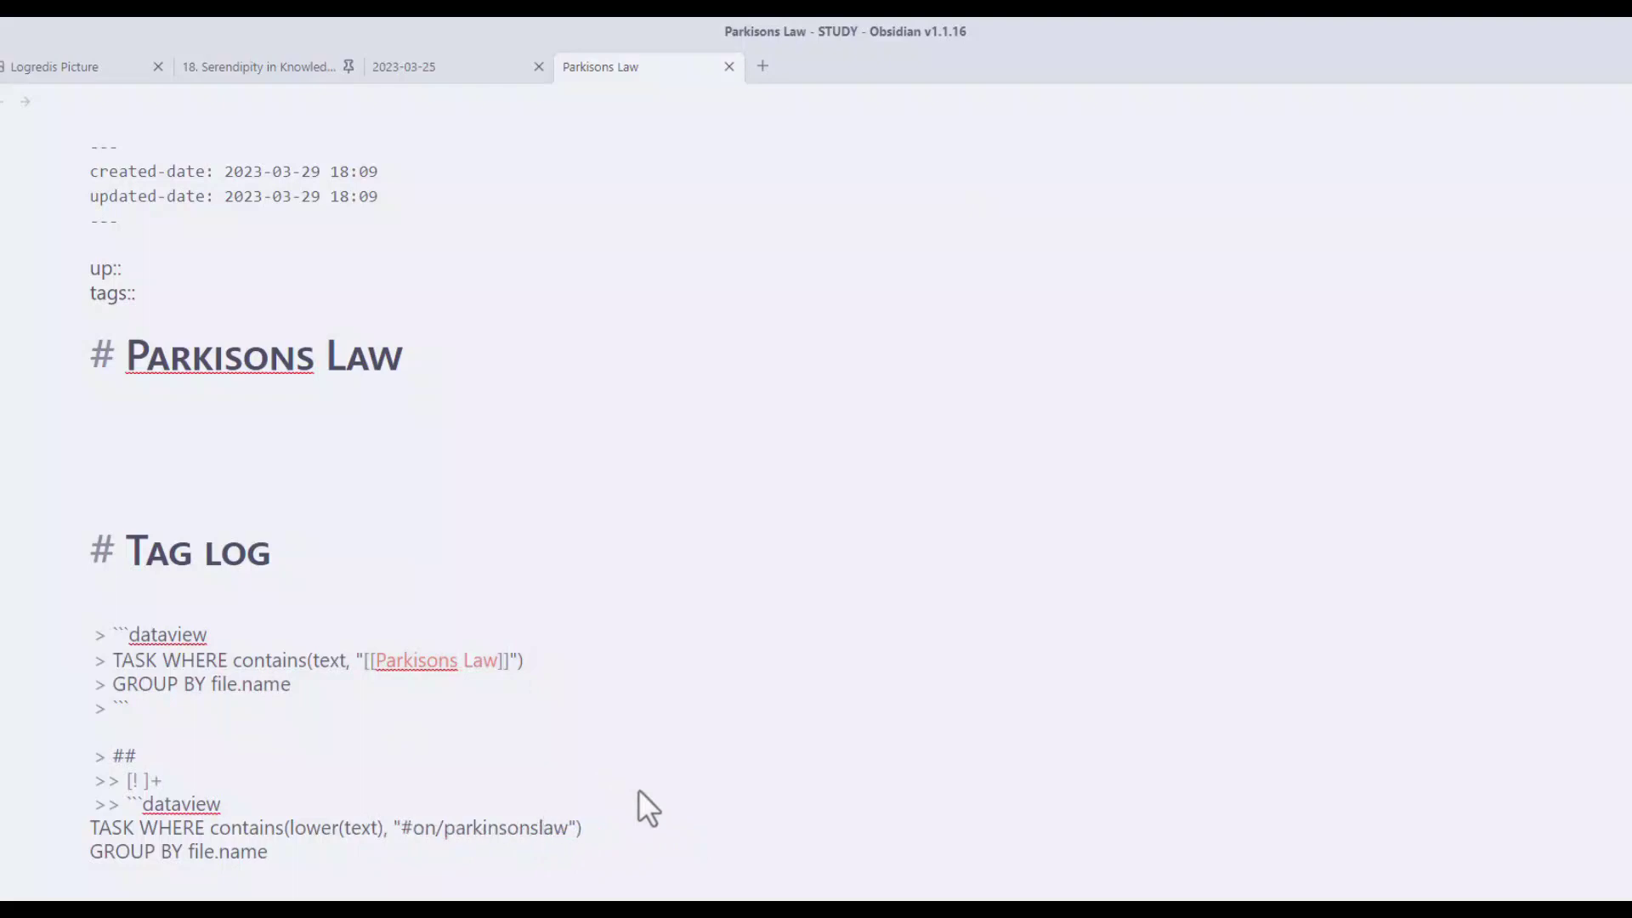
type("l")
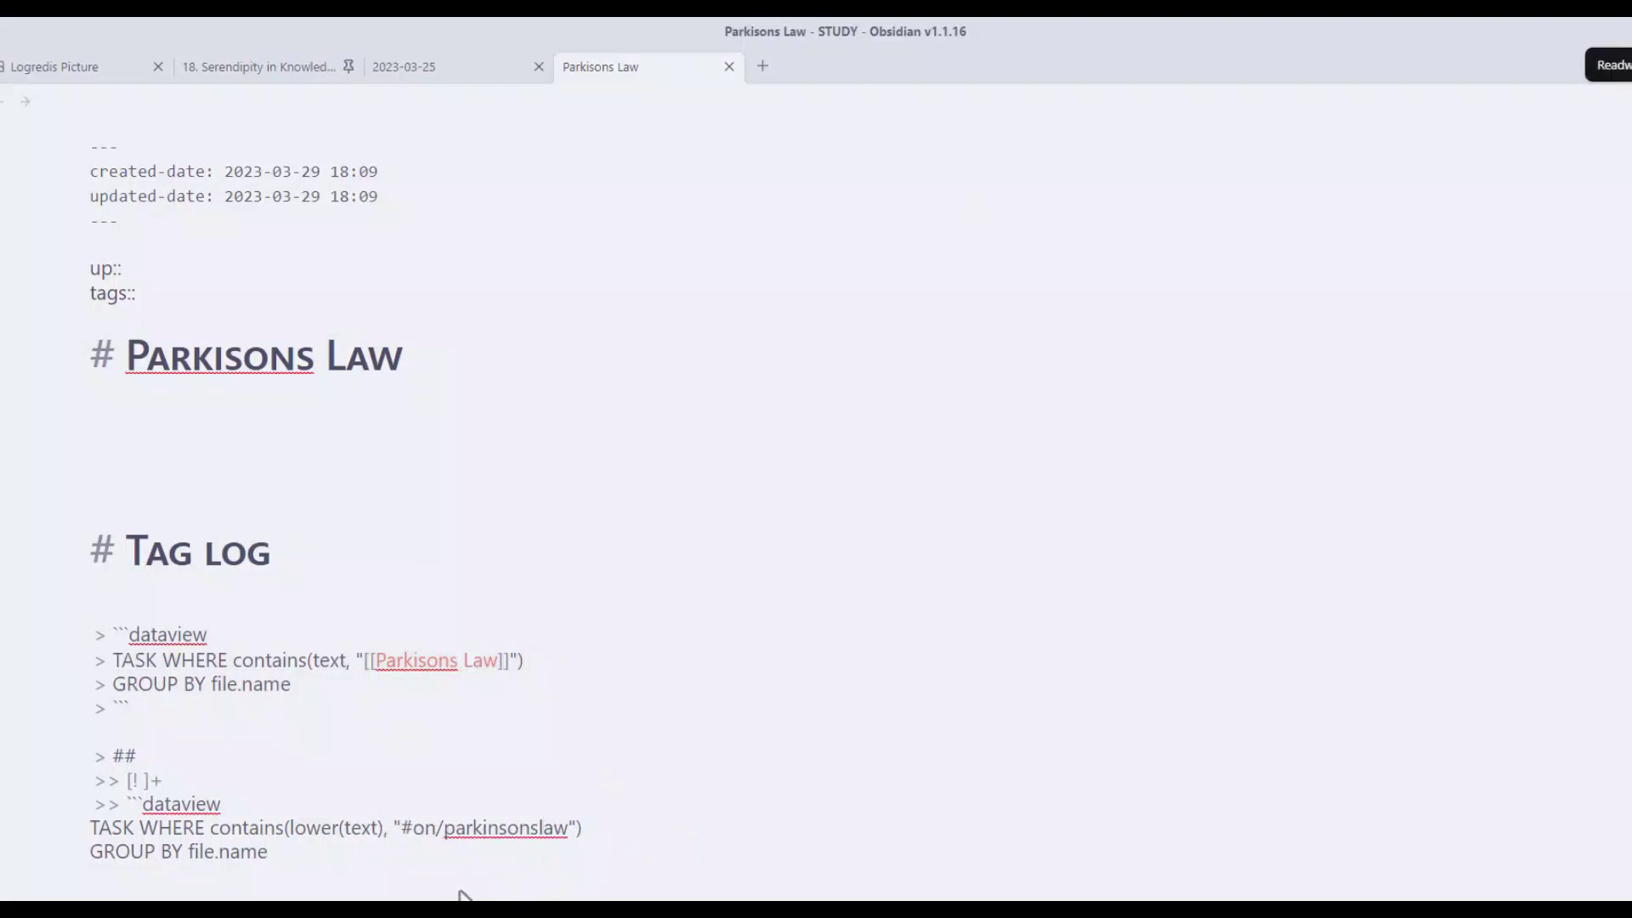
Review the tag and link conditions of both Dataview queries, and examine the rendered Tag log in reading view
left_click(456, 845)
left_click_drag(463, 828, 396, 829)
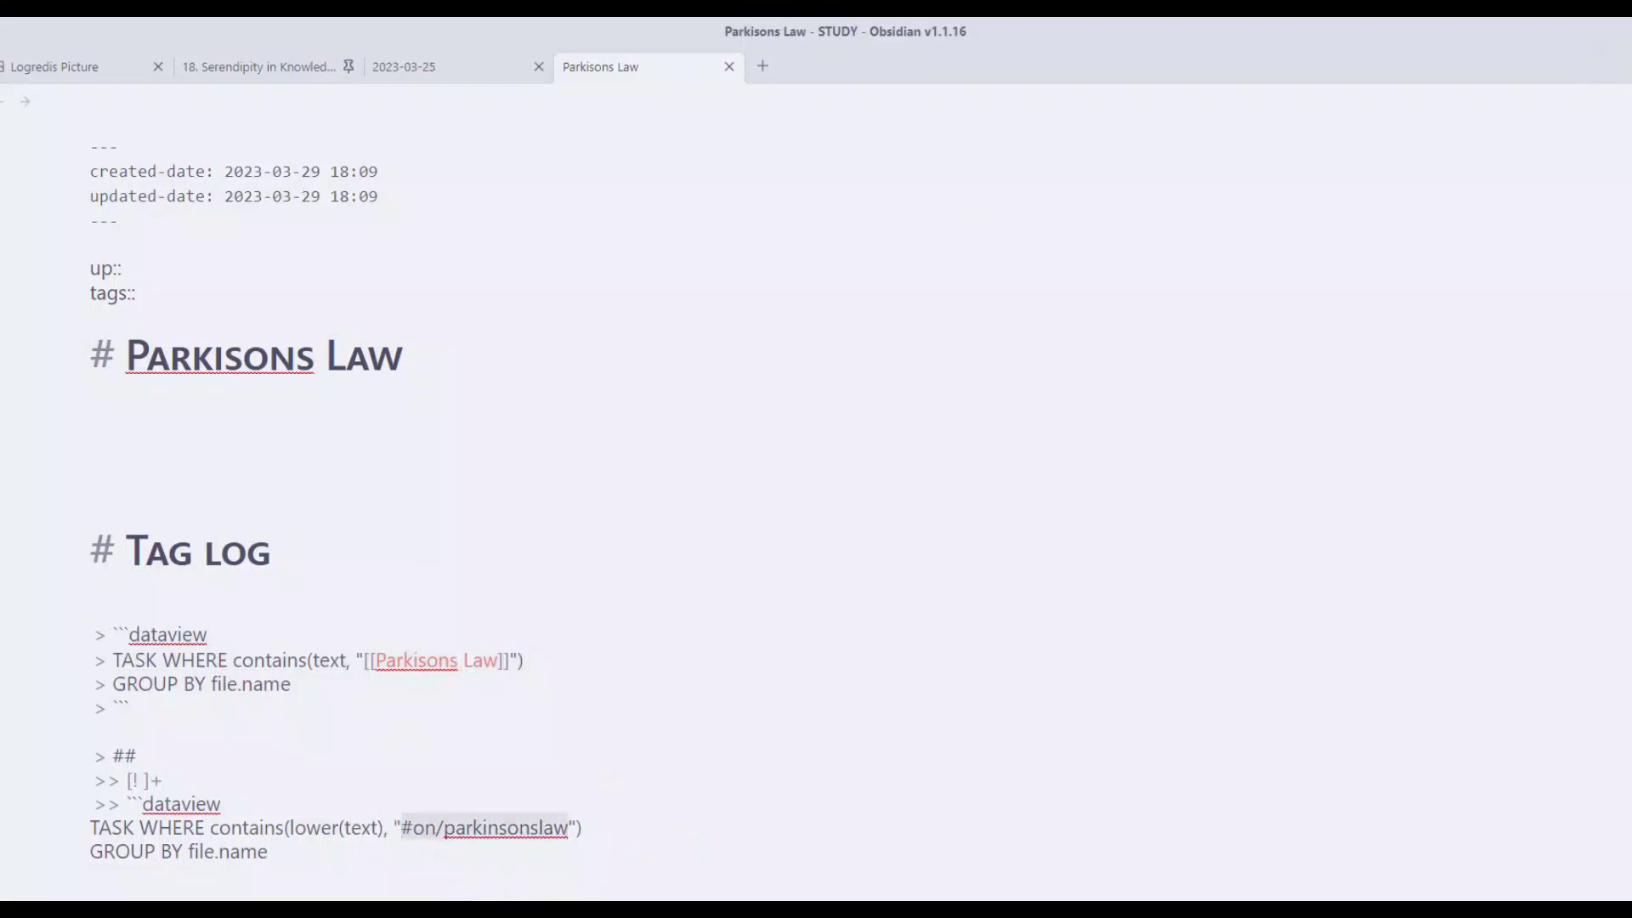
left_click_drag(528, 661, 261, 661)
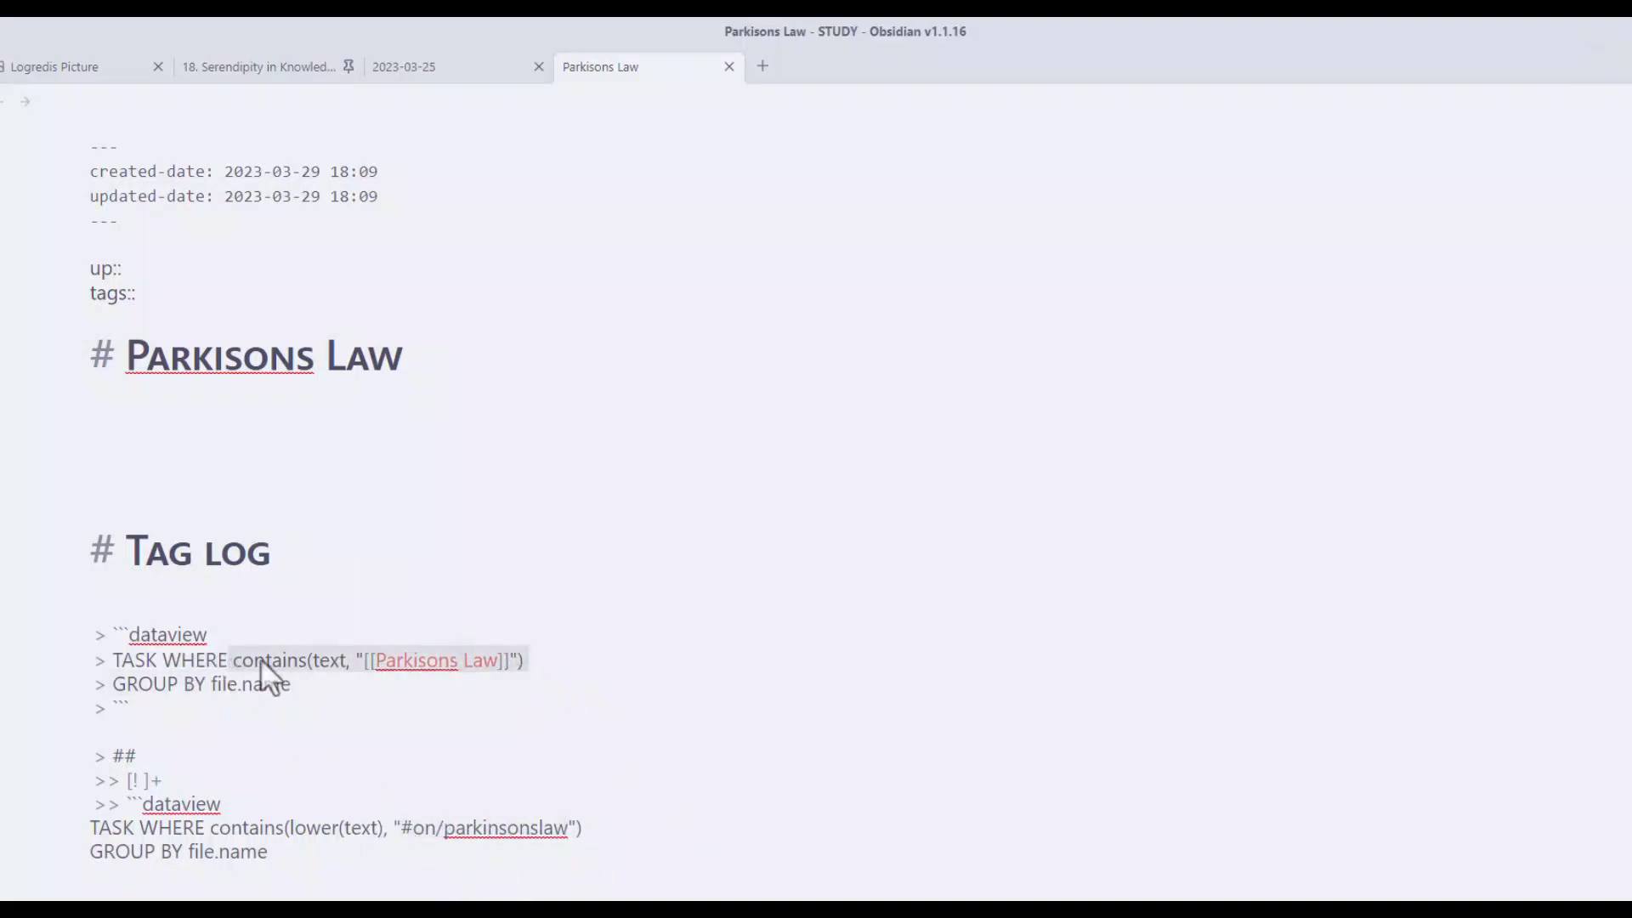
left_click(189, 411)
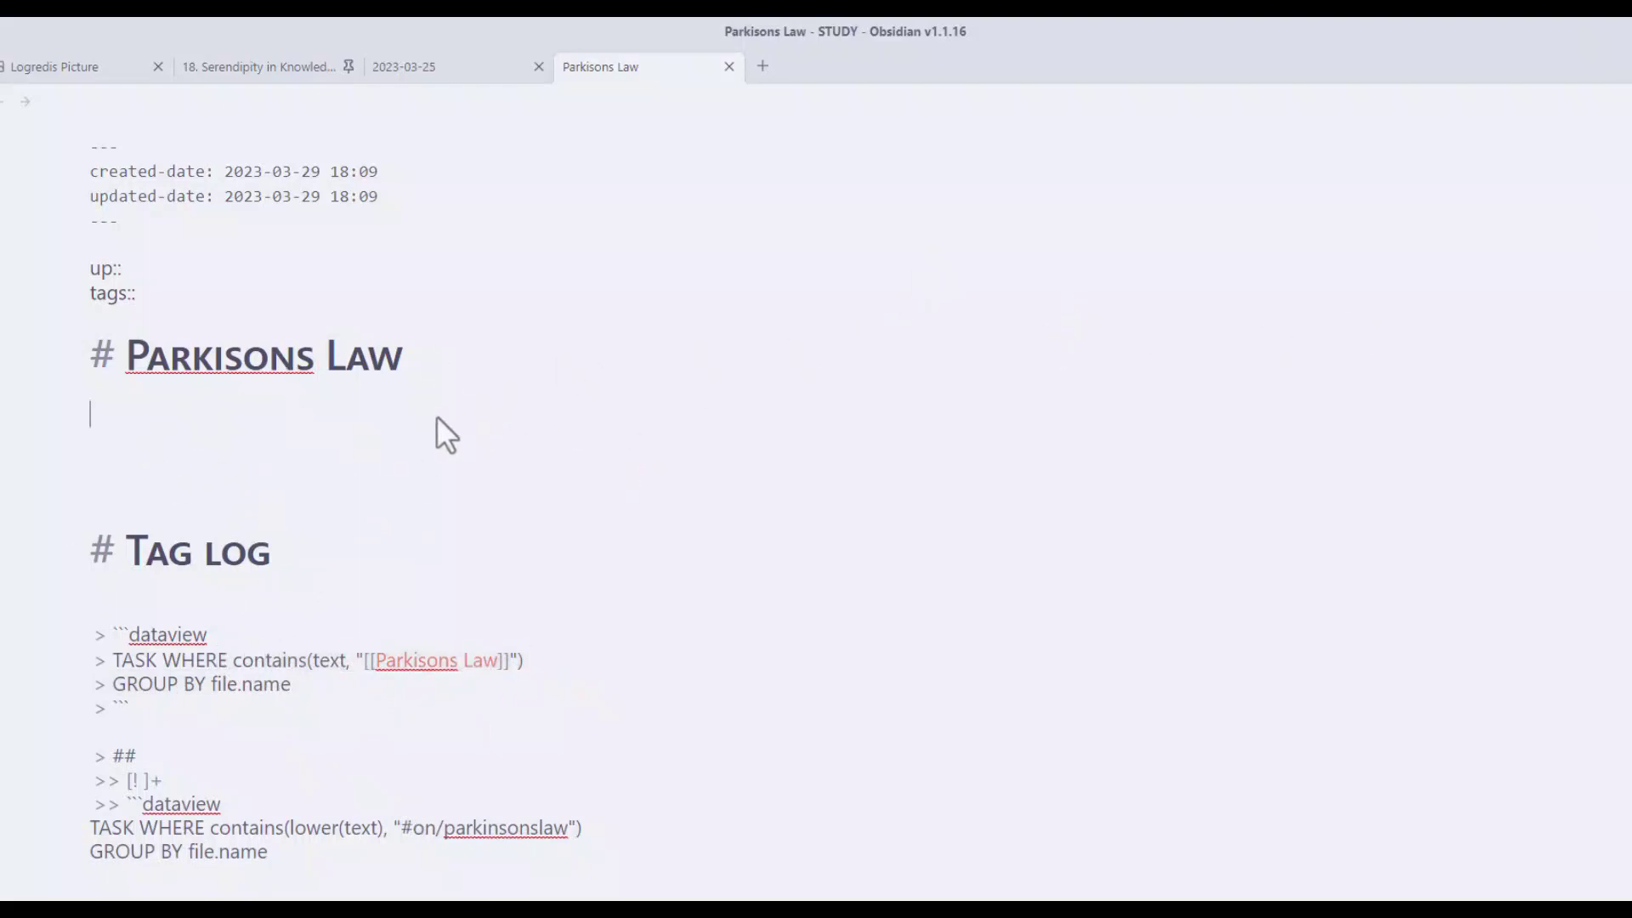
key("ctrl+e")
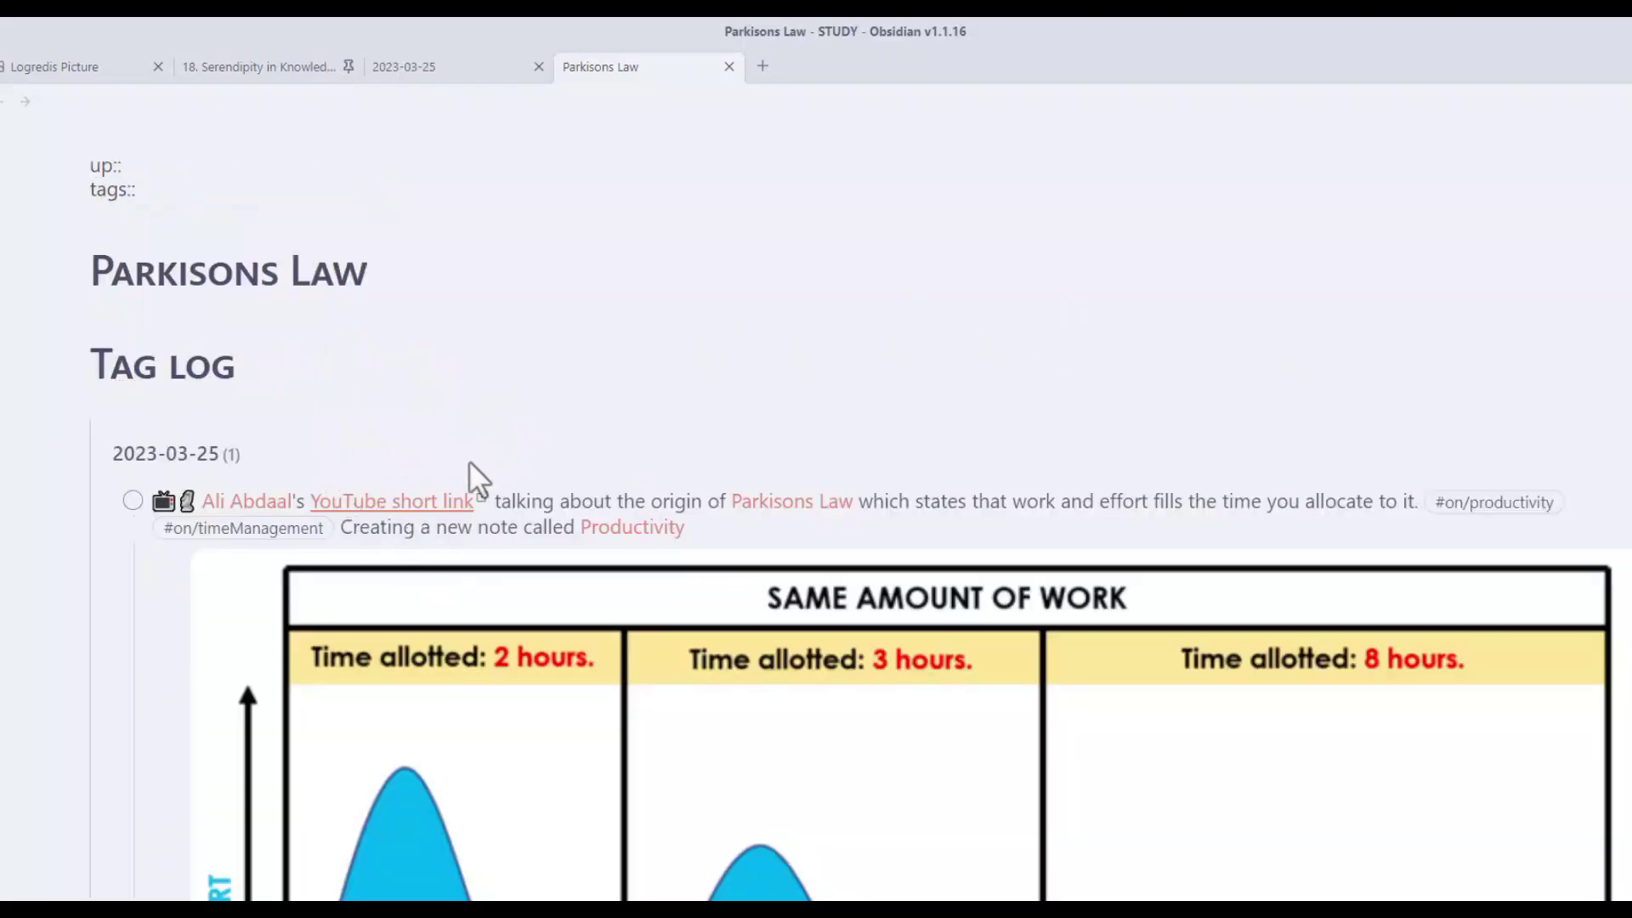
scroll(451, 482, "down", 2)
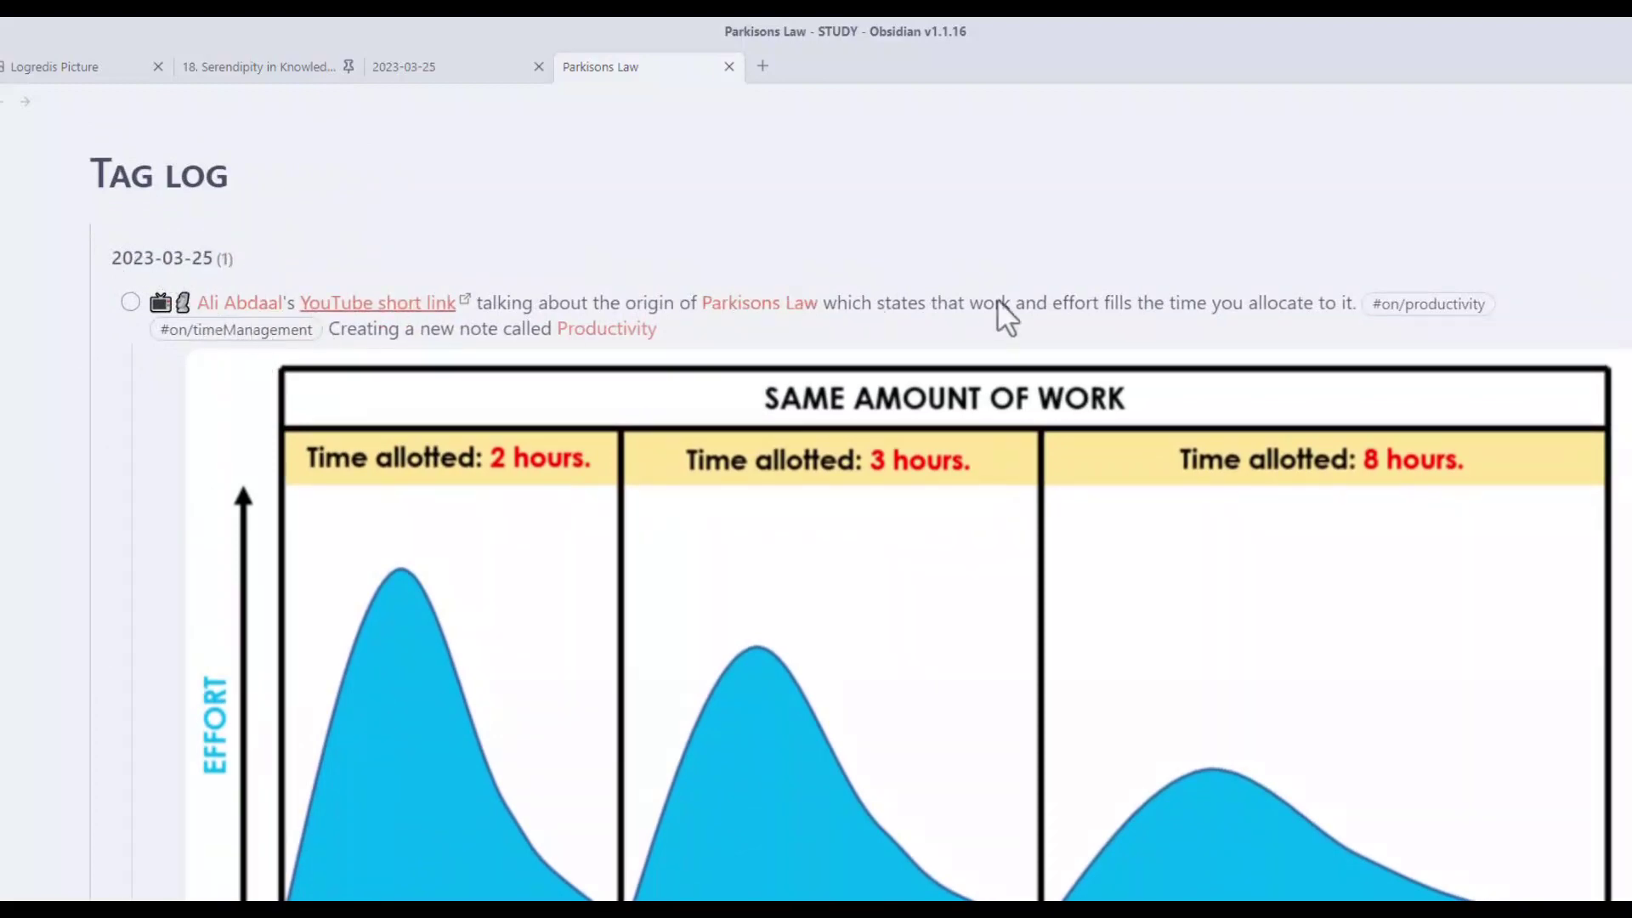
scroll(396, 583, "down", 2)
scroll(379, 722, "up", 3)
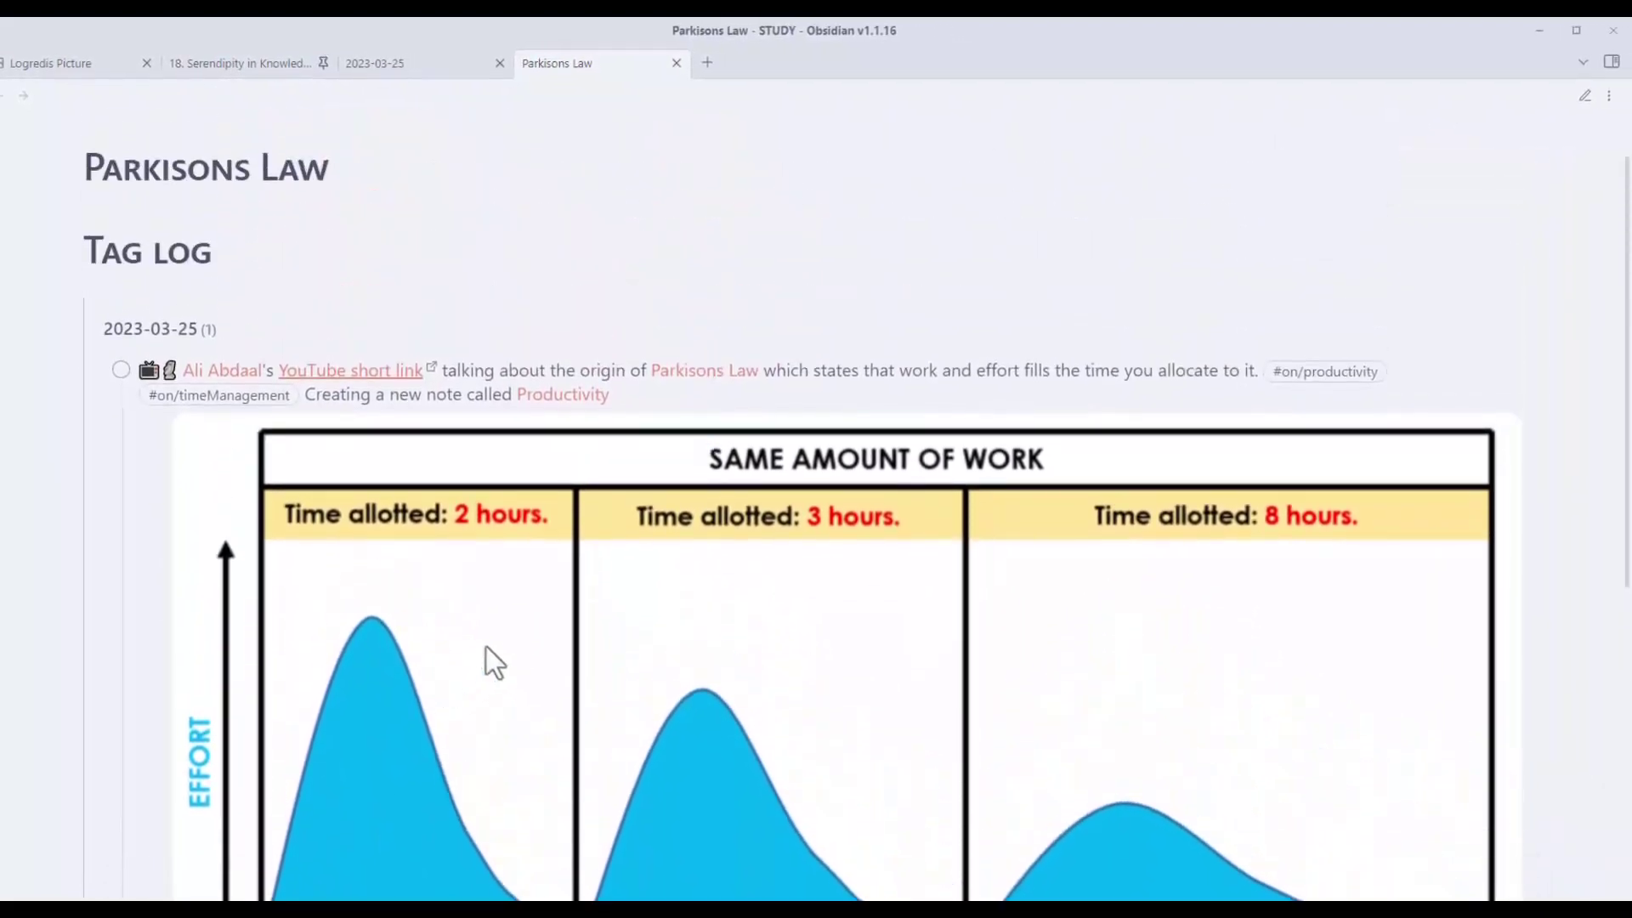
scroll(489, 650, "down", 1)
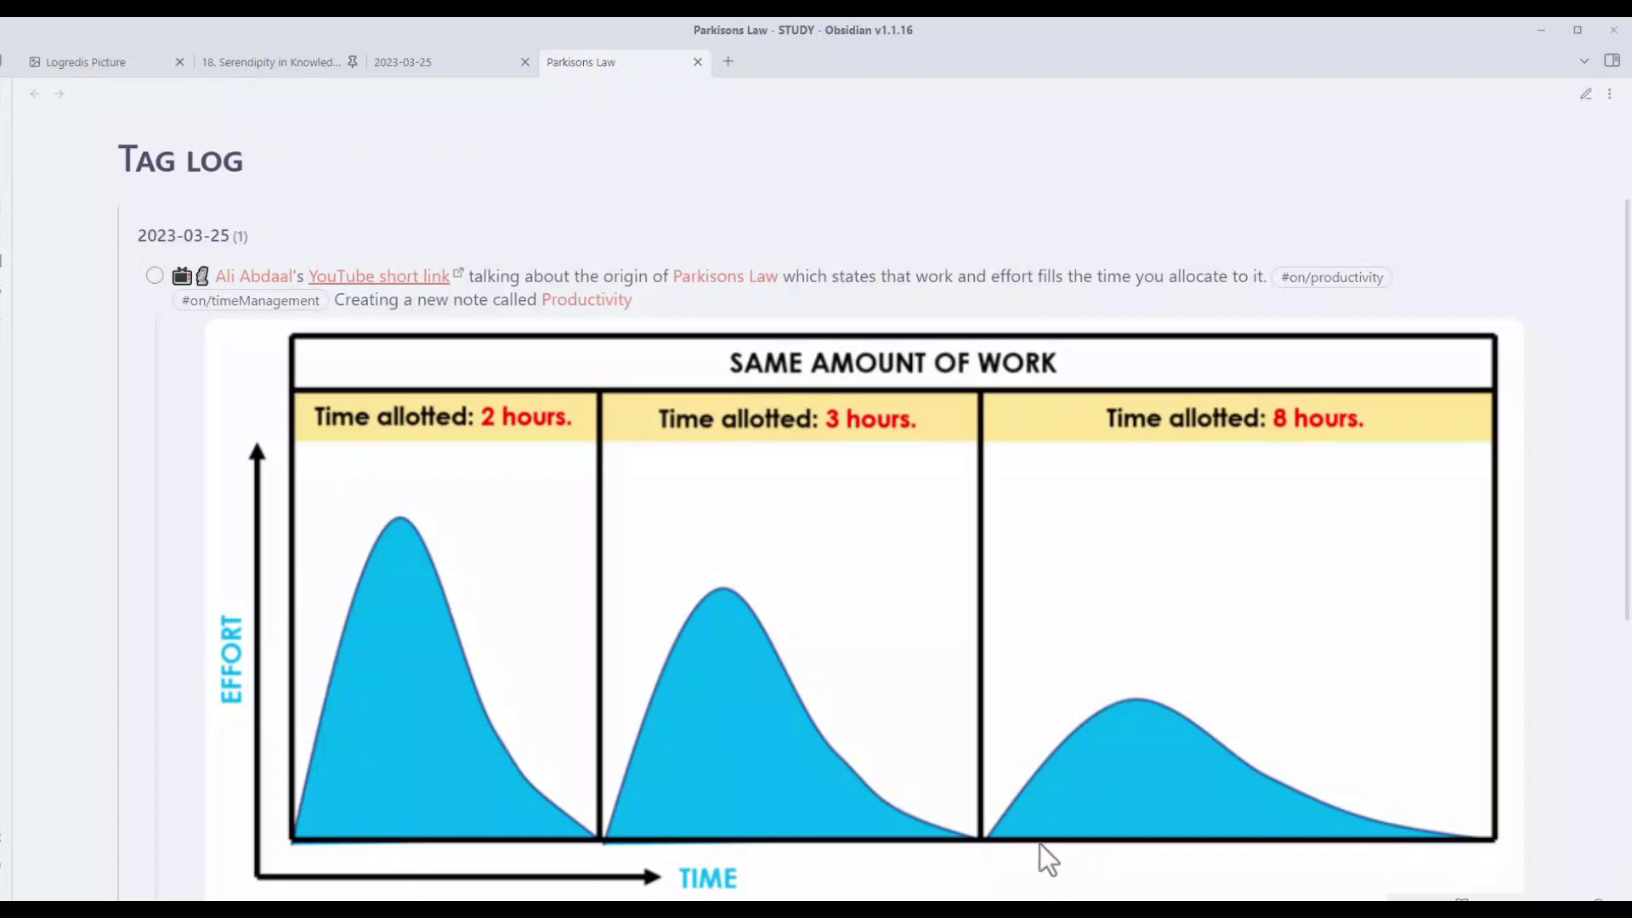
Add a level-two heading "what is it?" under Tag log with the text "Parkisons law says that you waste time if you allocate more time."
key("ctrl+e")
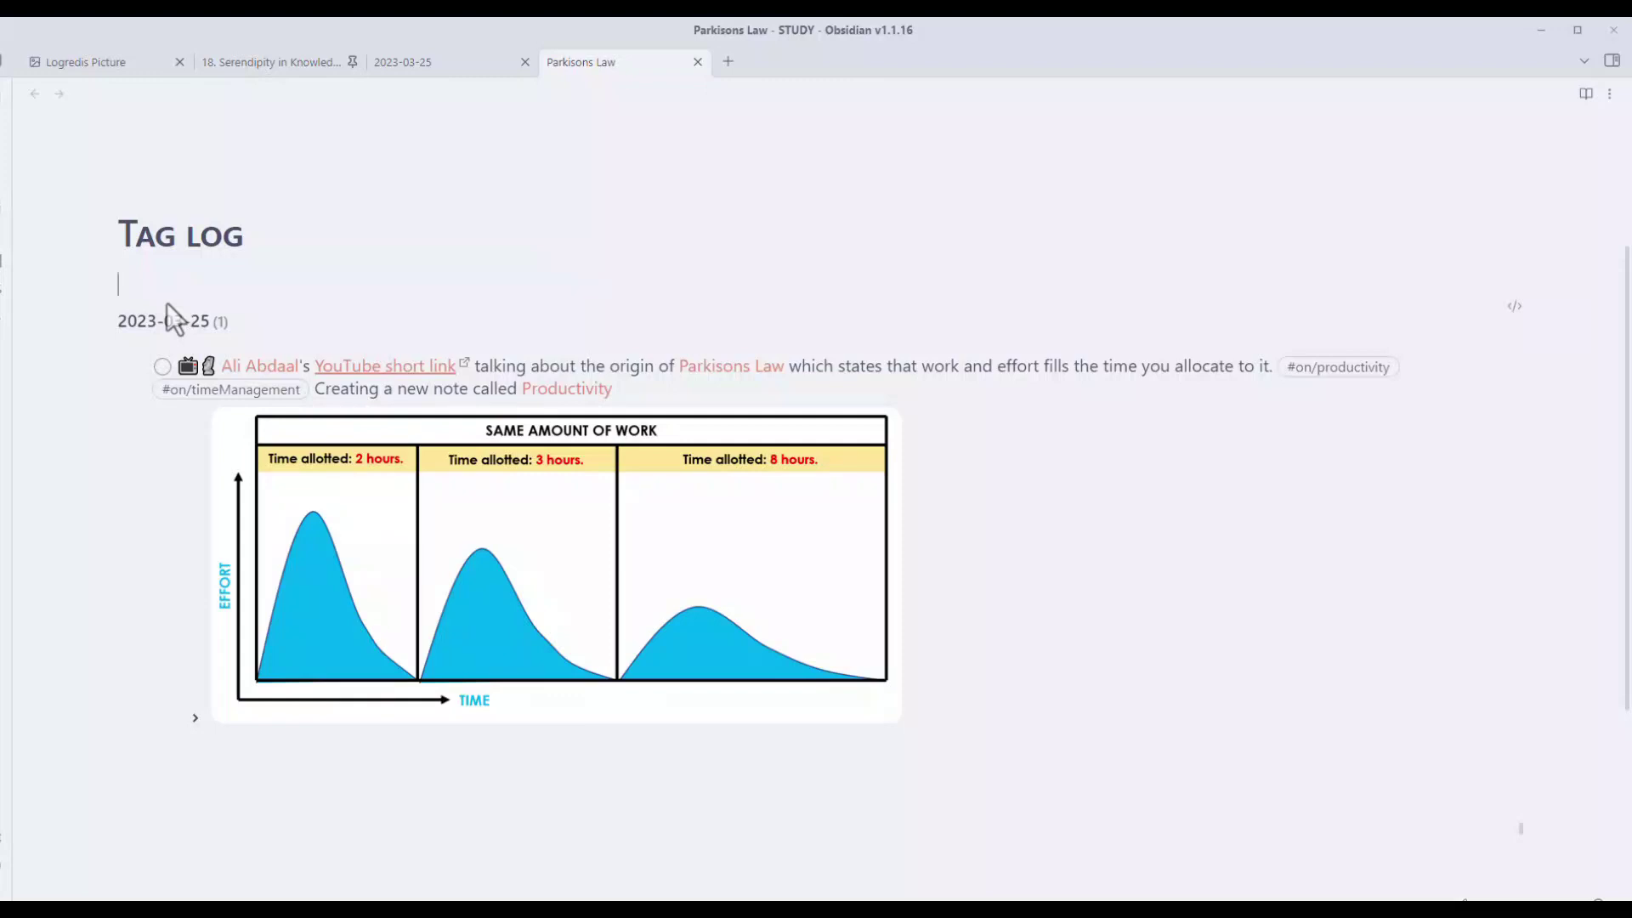
key("Down")
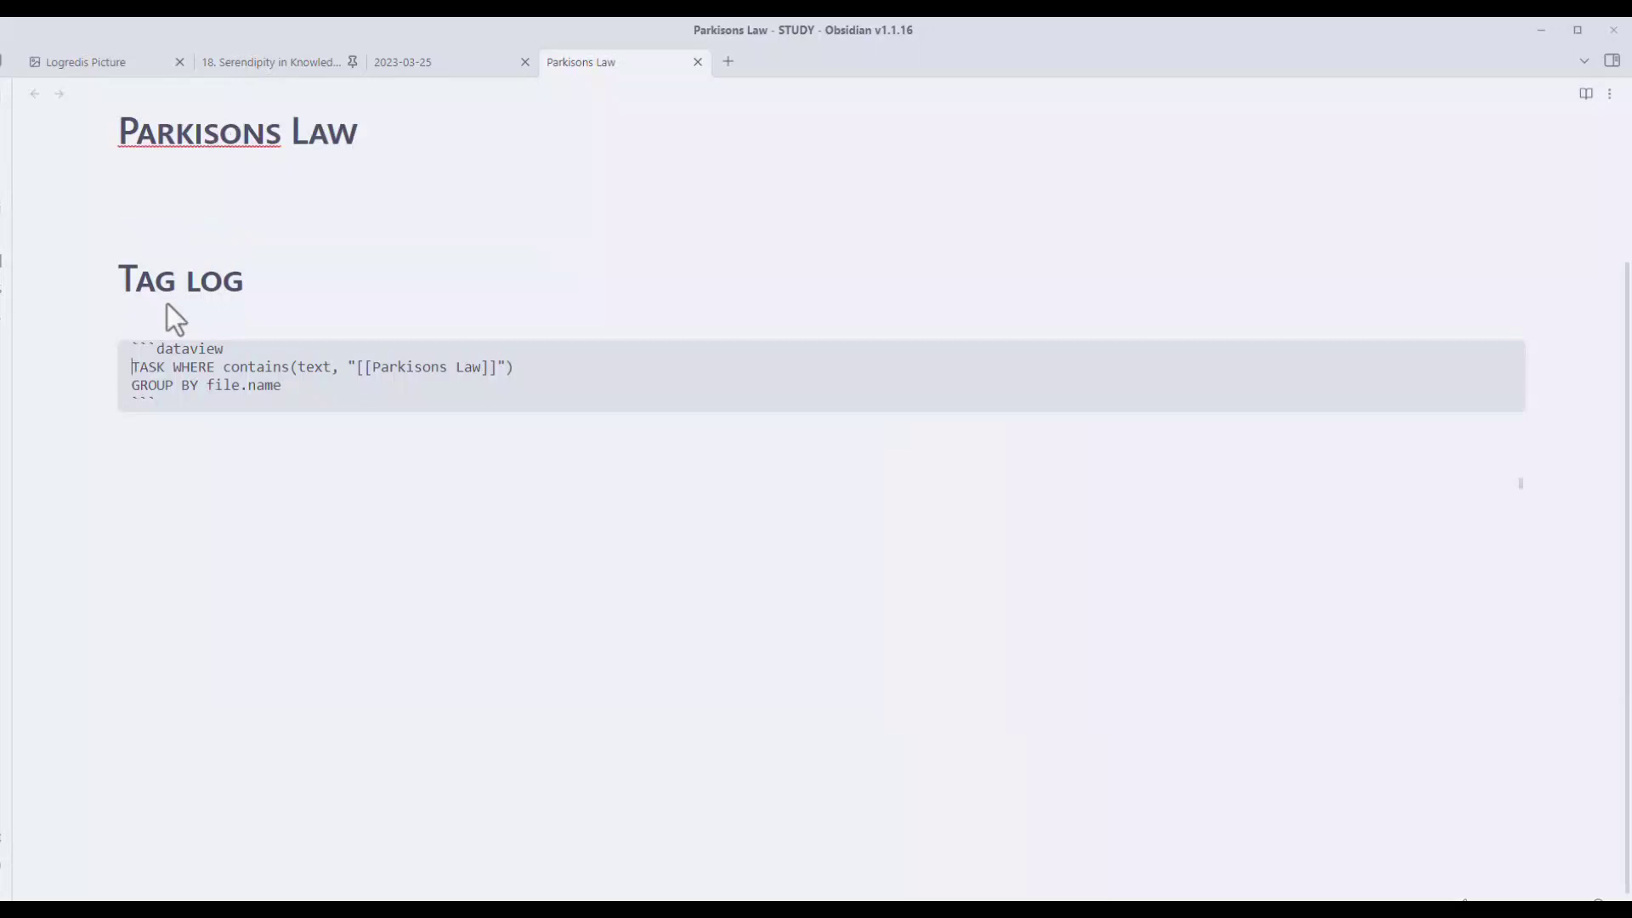
key("Up")
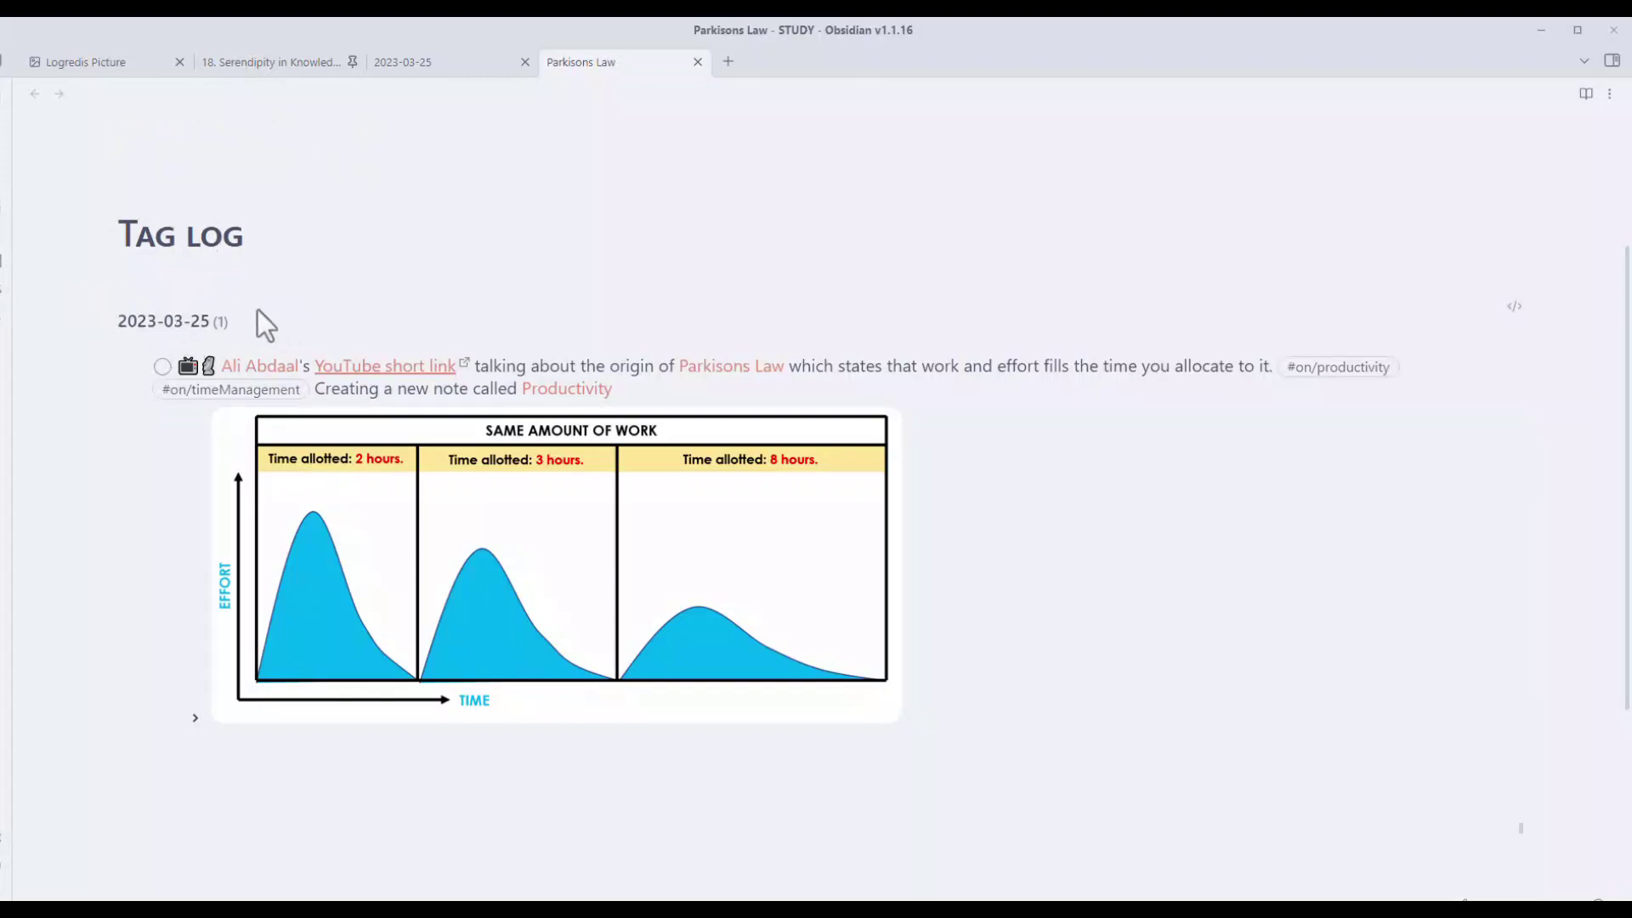
type("## ")
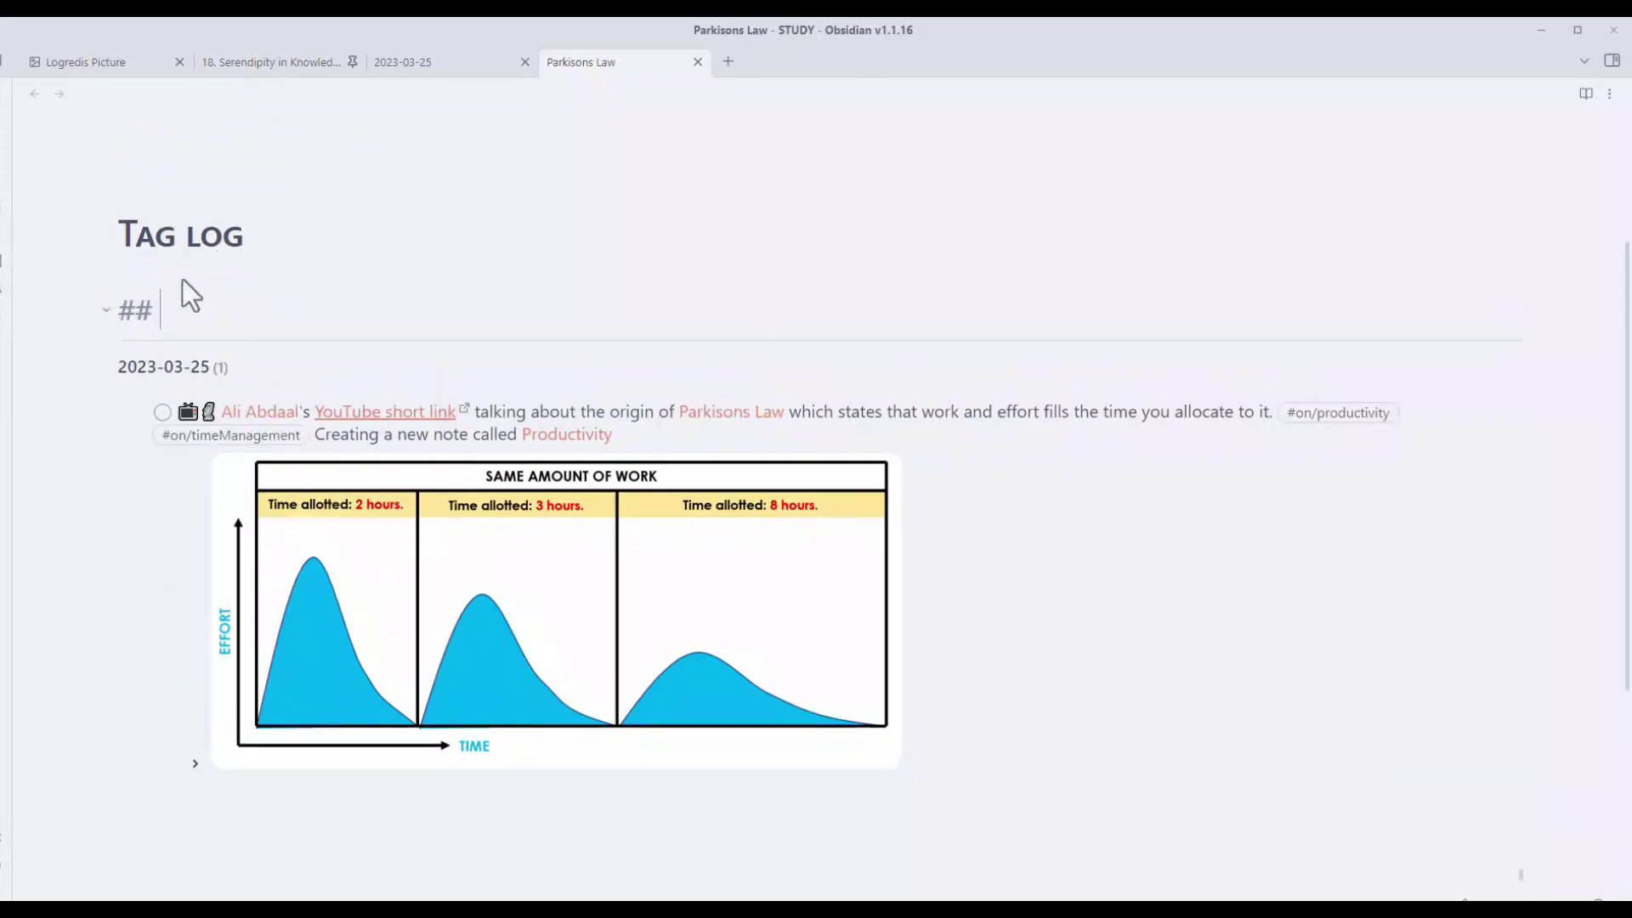
type("what is it")
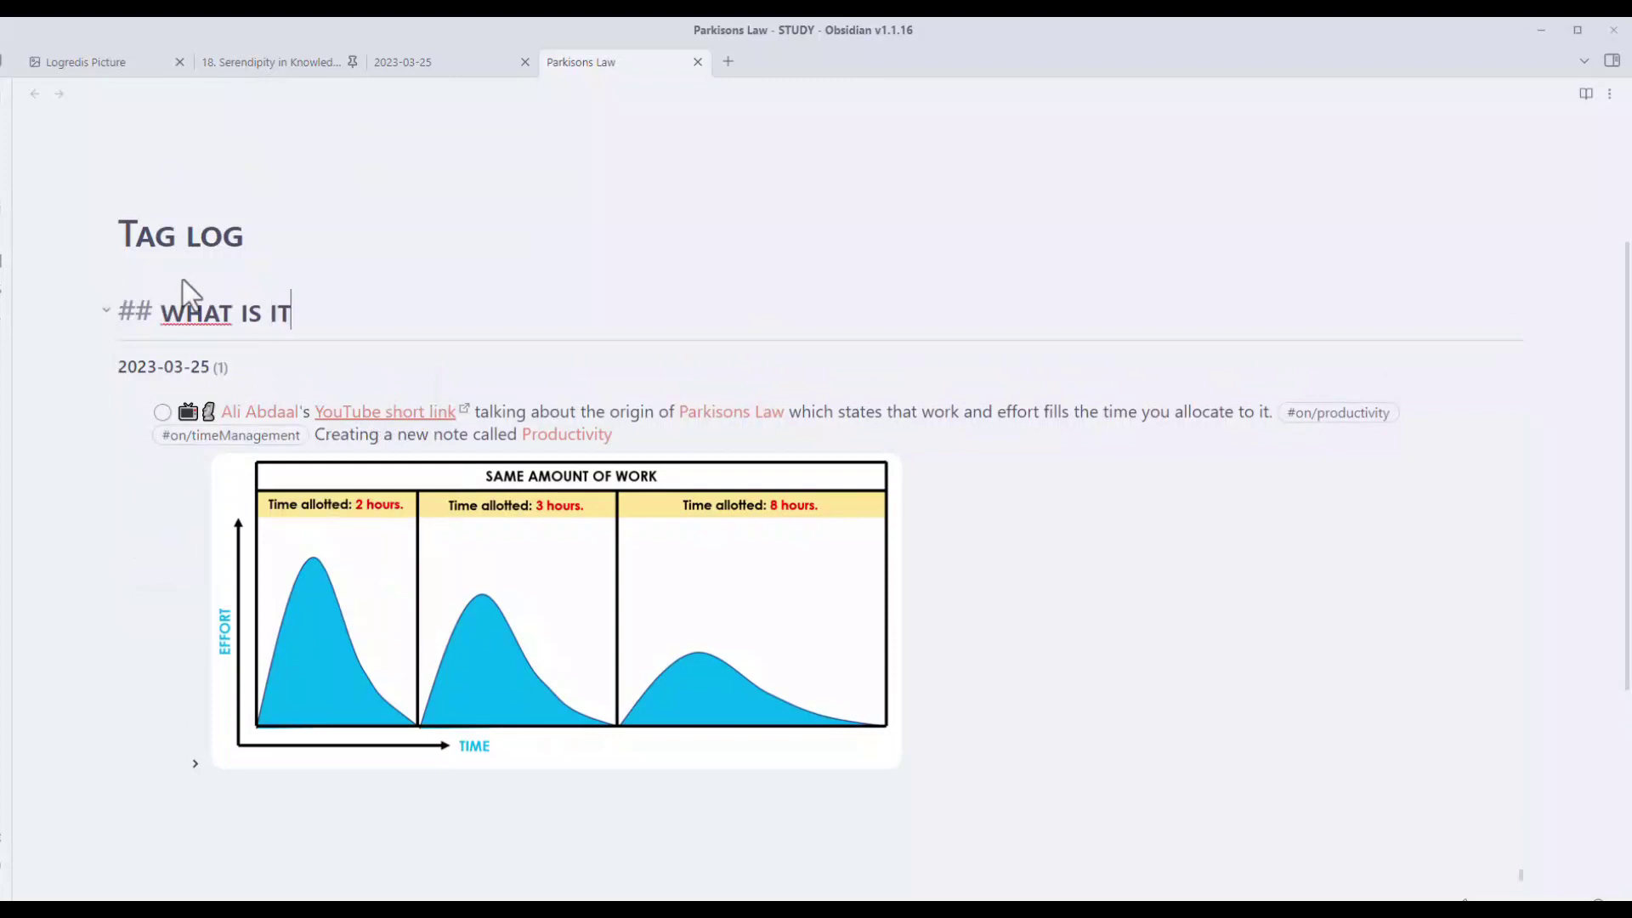
type("?")
key("Return")
type("Parkisons law")
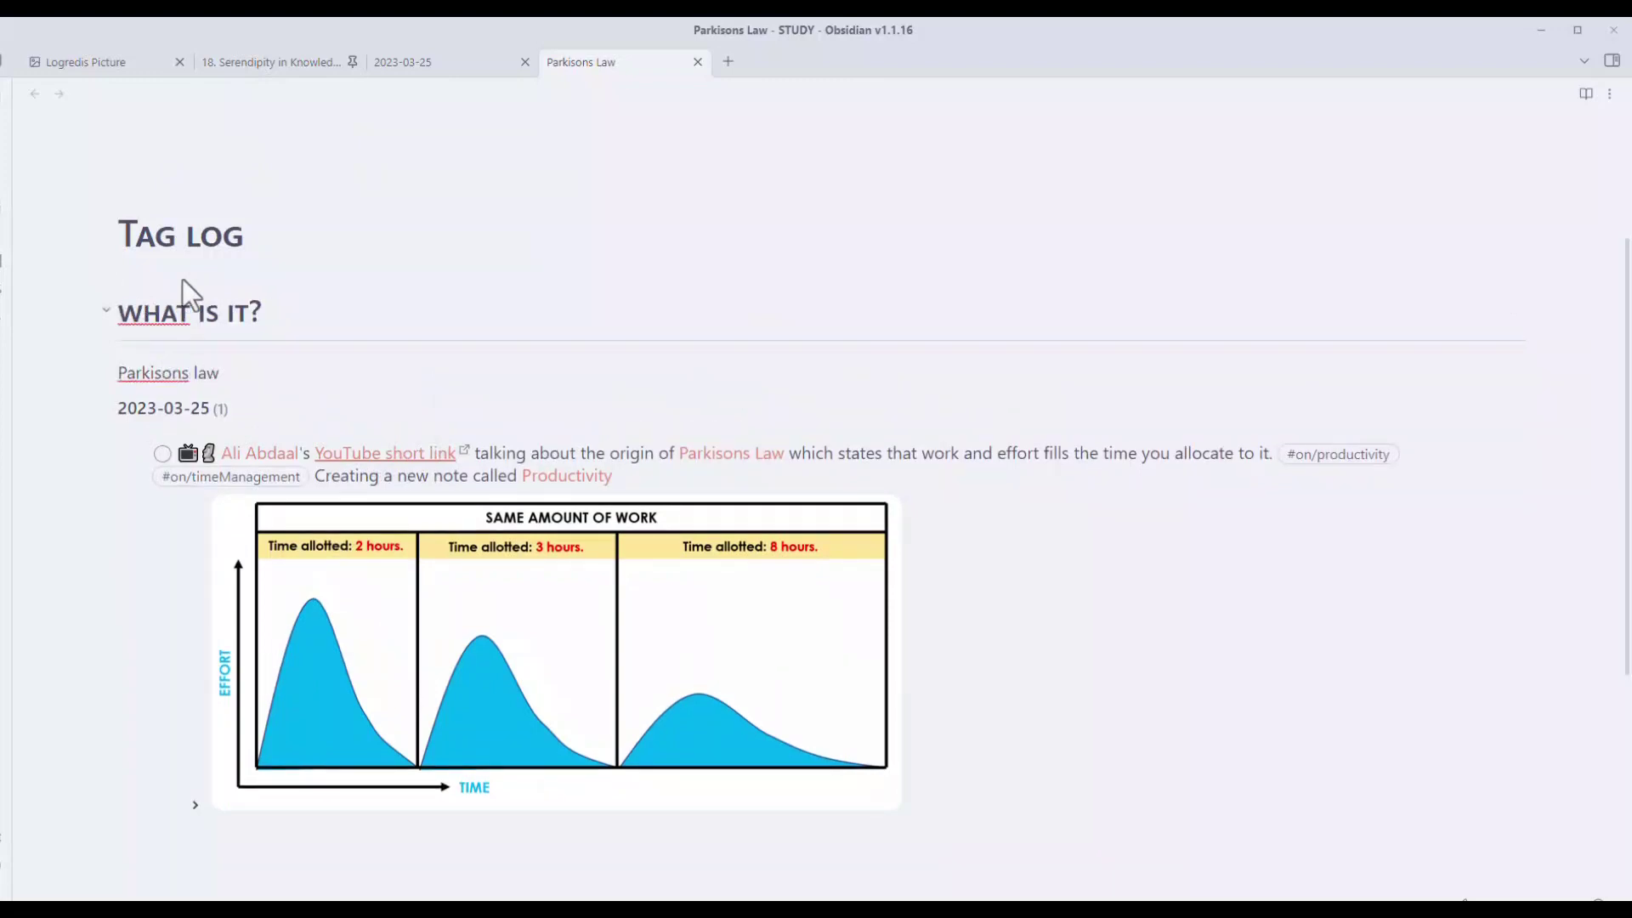
type(" says that you waste time if")
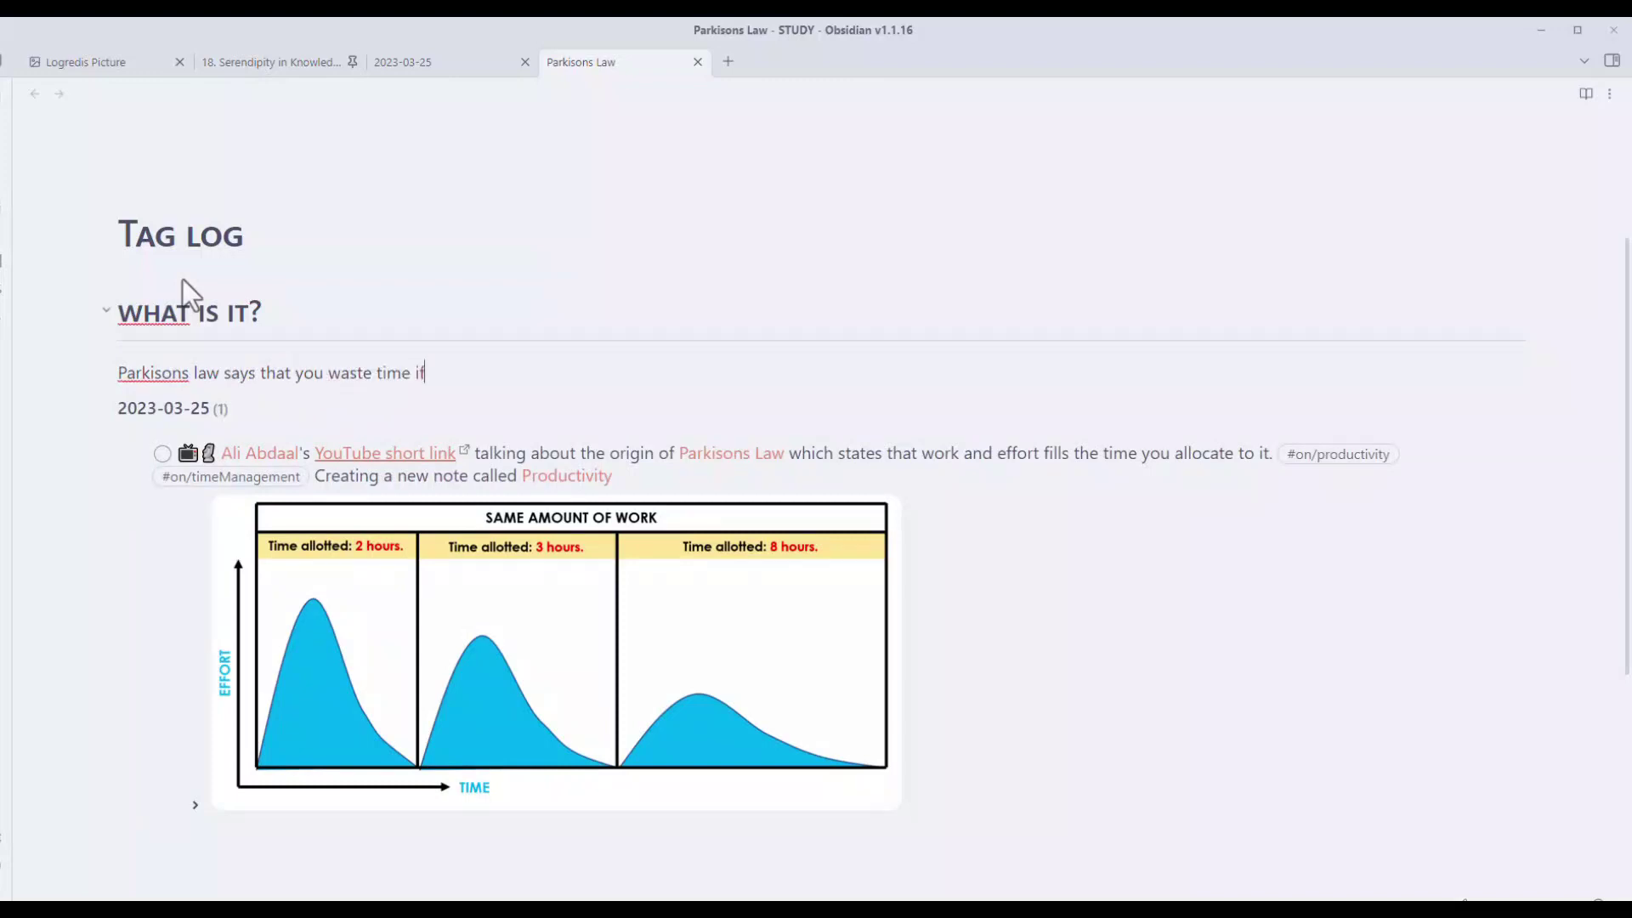
type(" you allocate more time.")
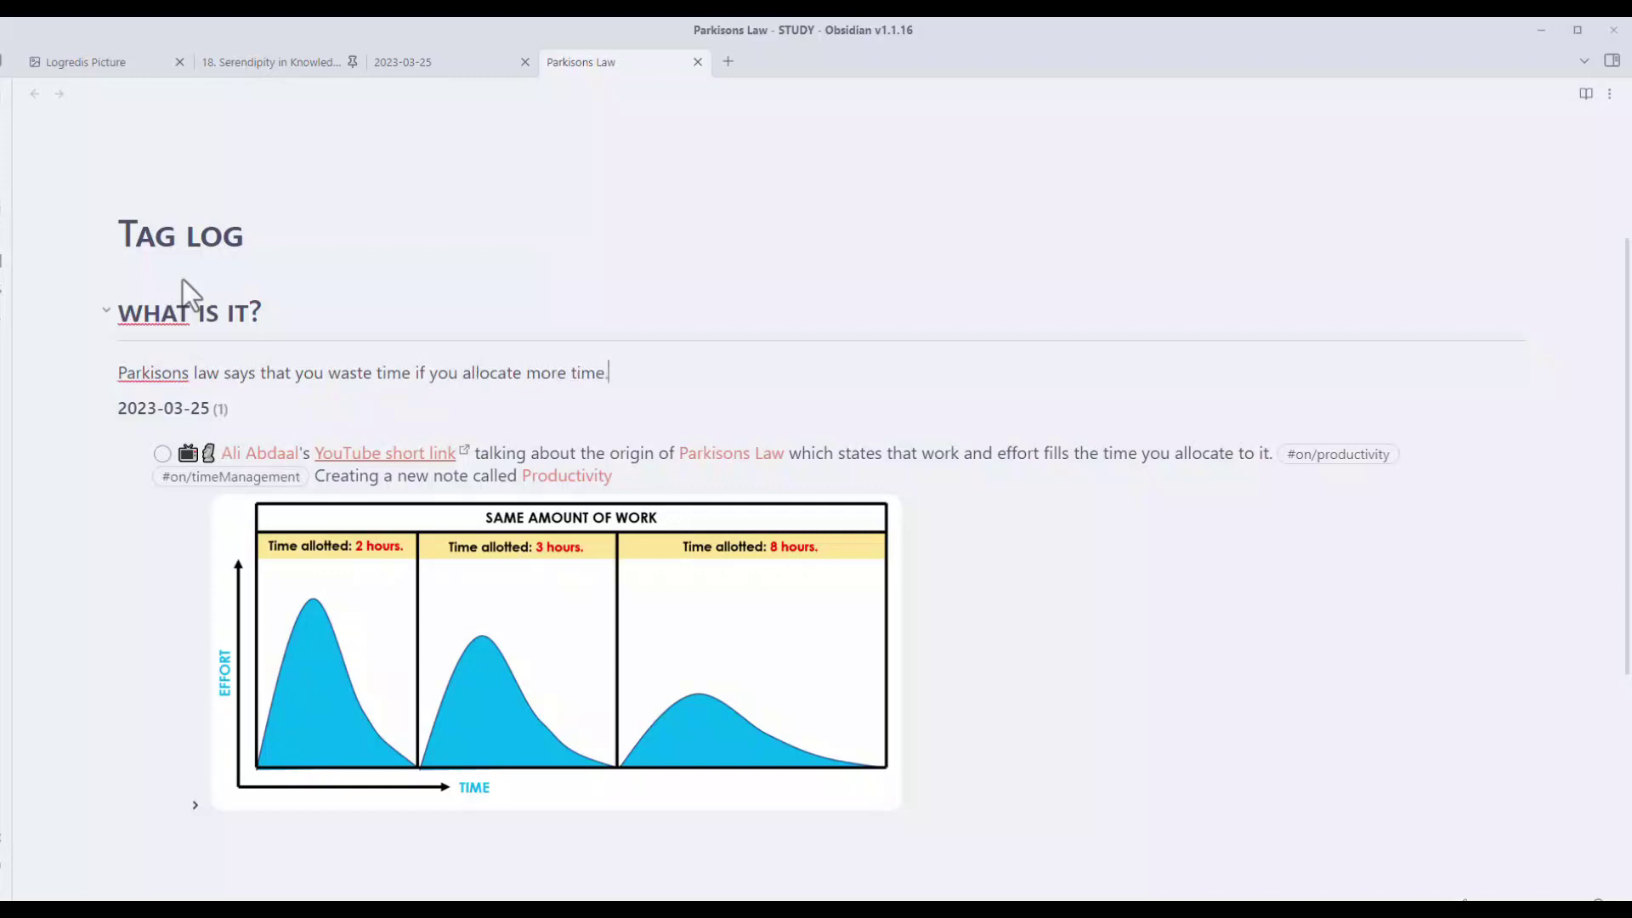
Add the level-two headings "My experience with" and "Other references" below the definition sentence
key("Return")
type("## ")
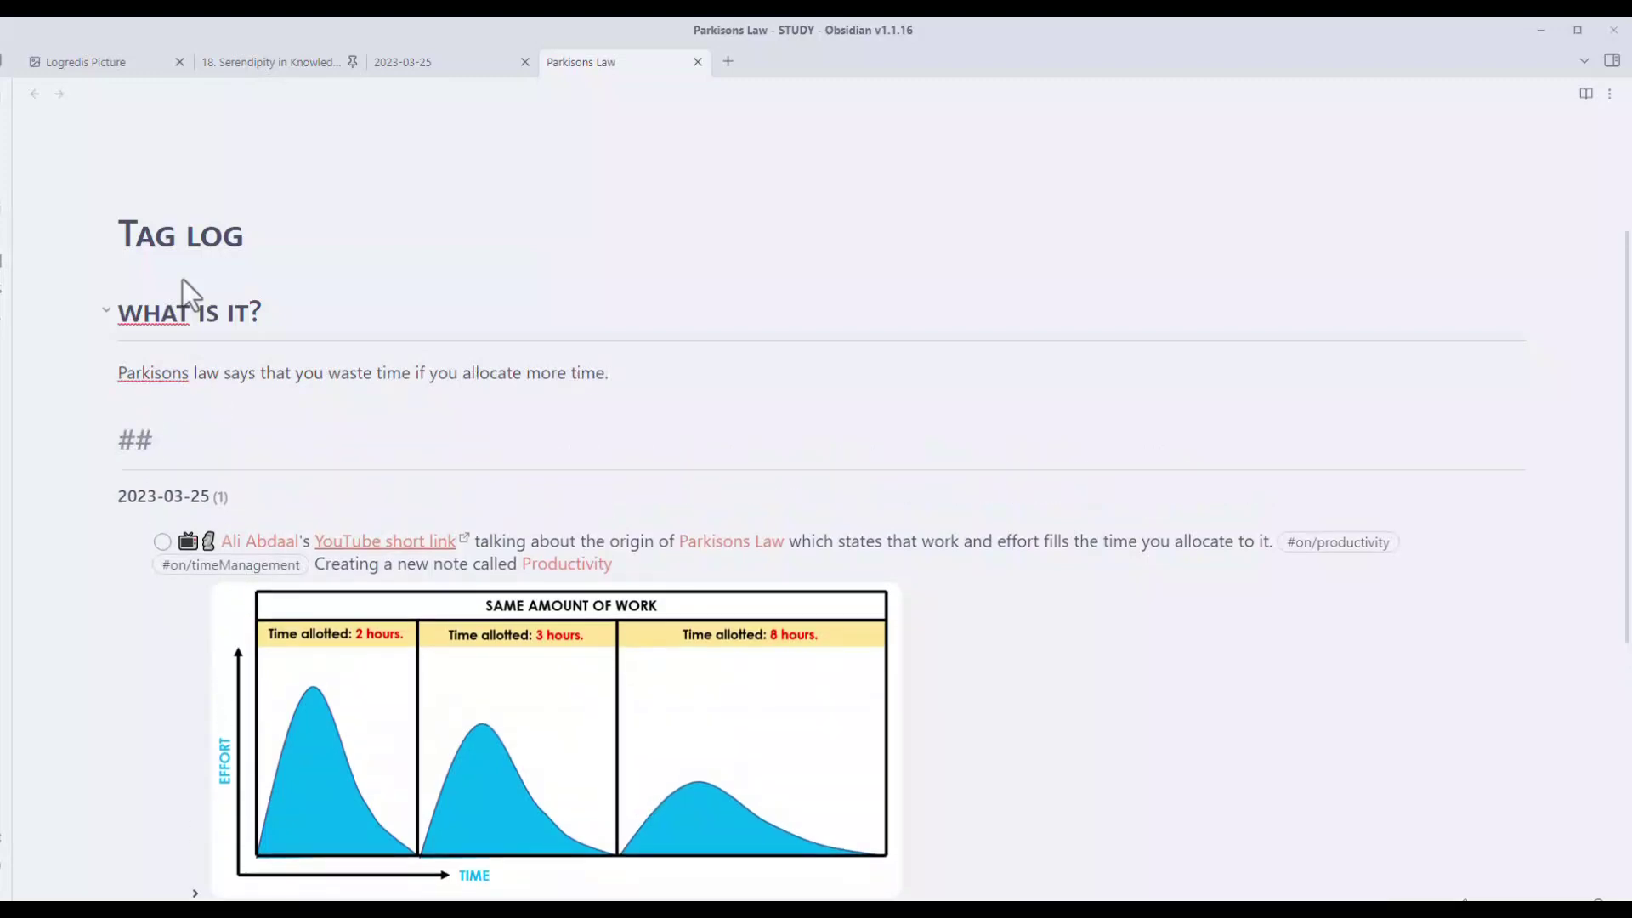
type("My experience with")
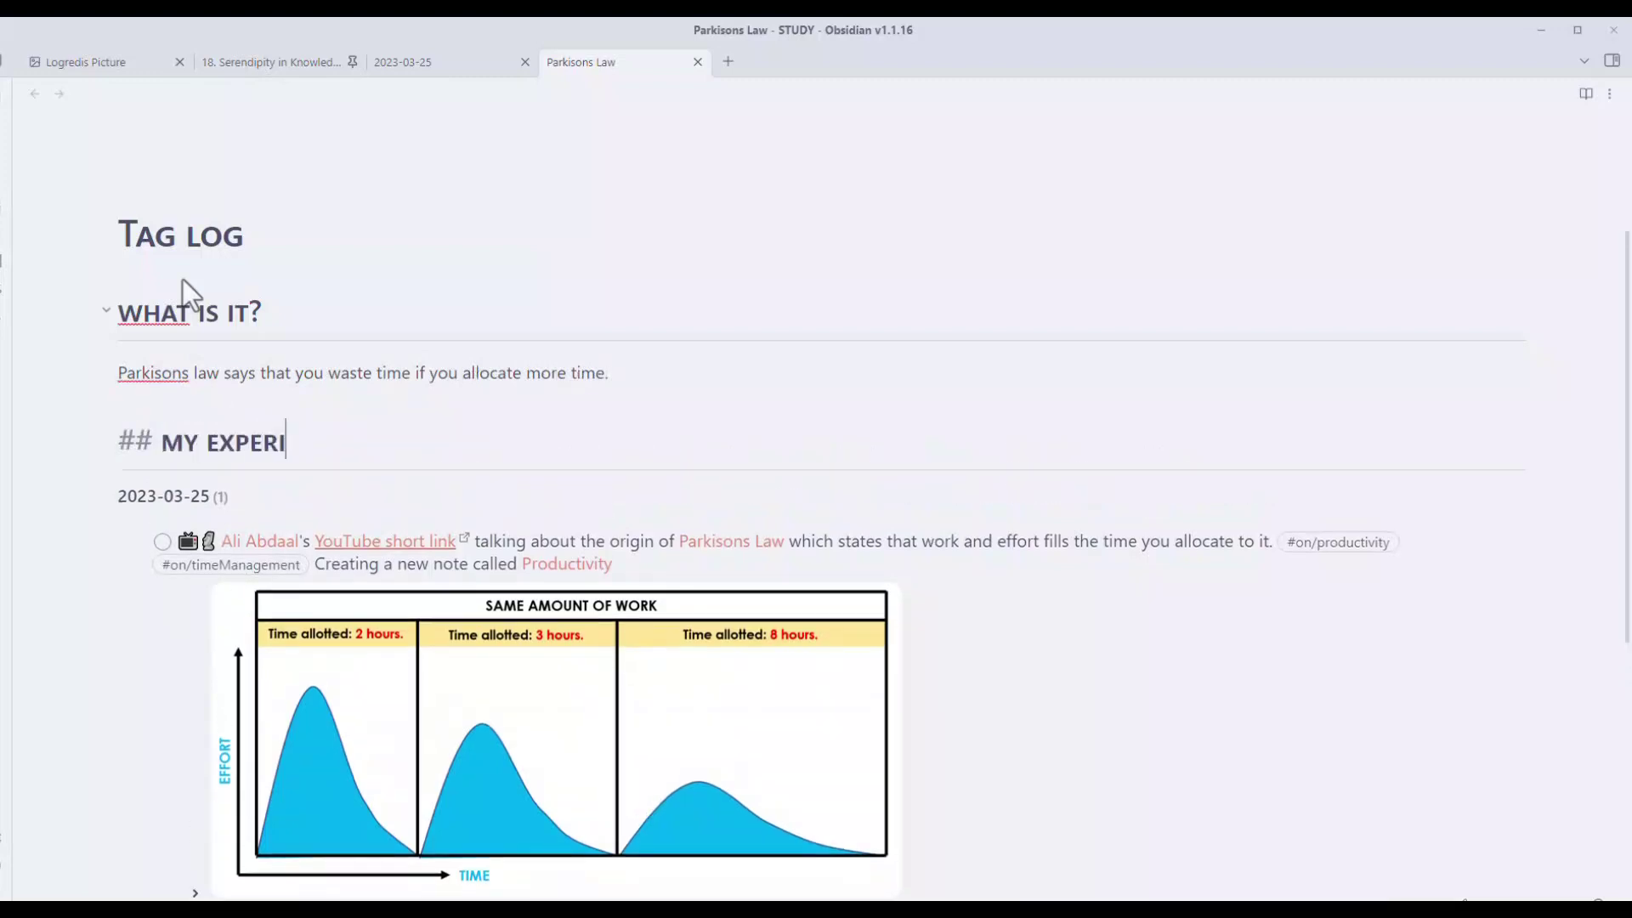
key("Return")
type("## Other reference")
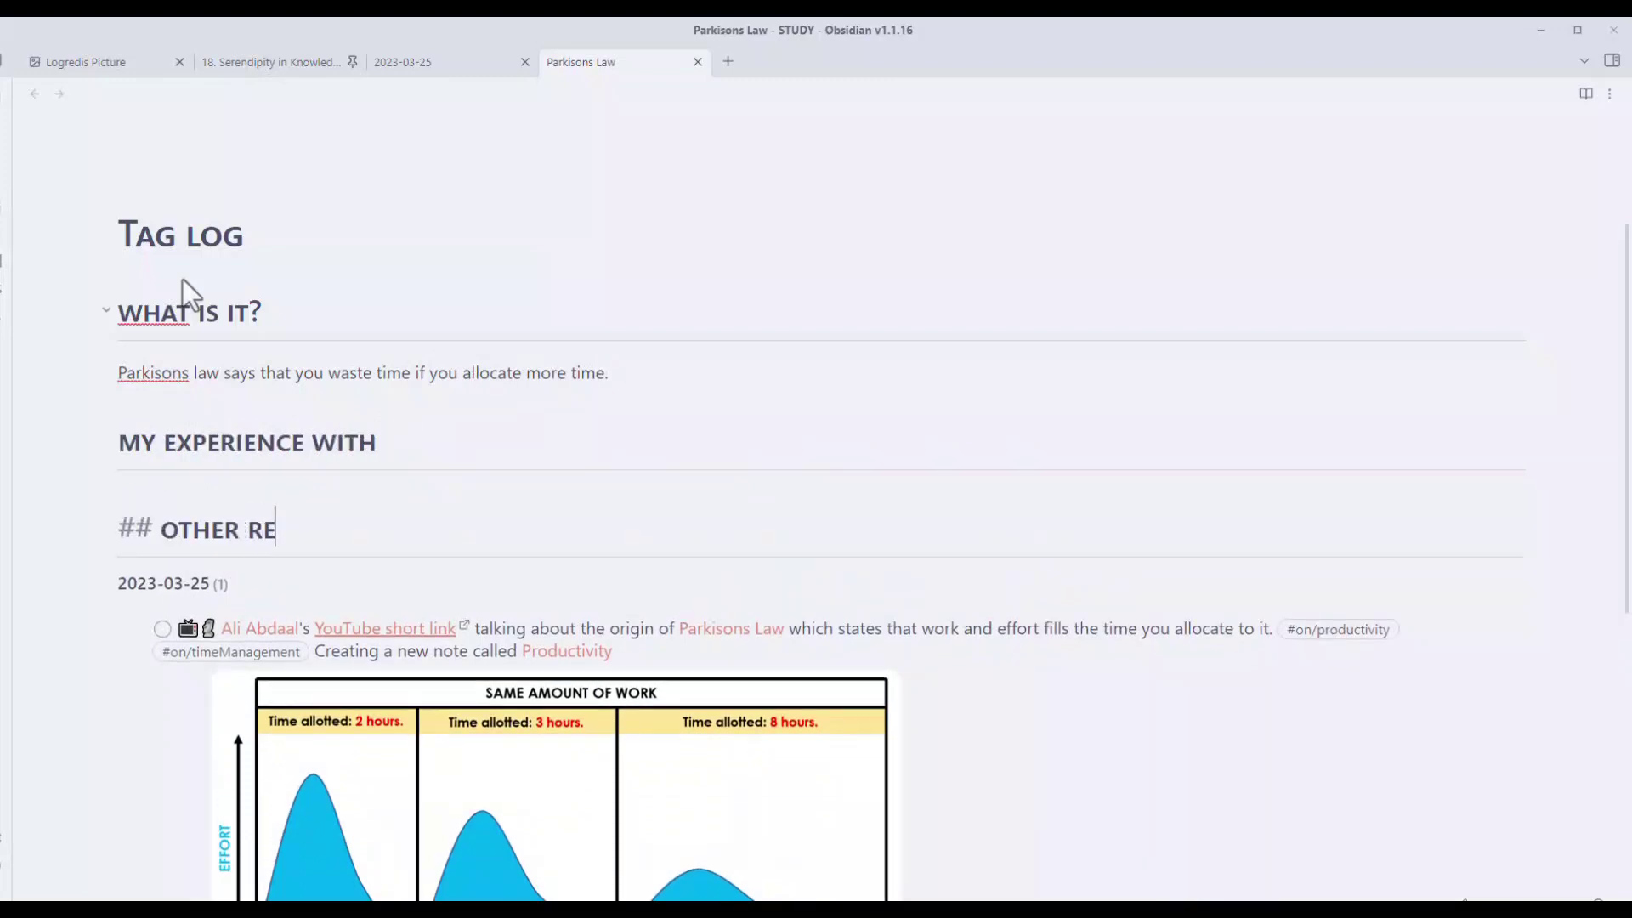
type("s")
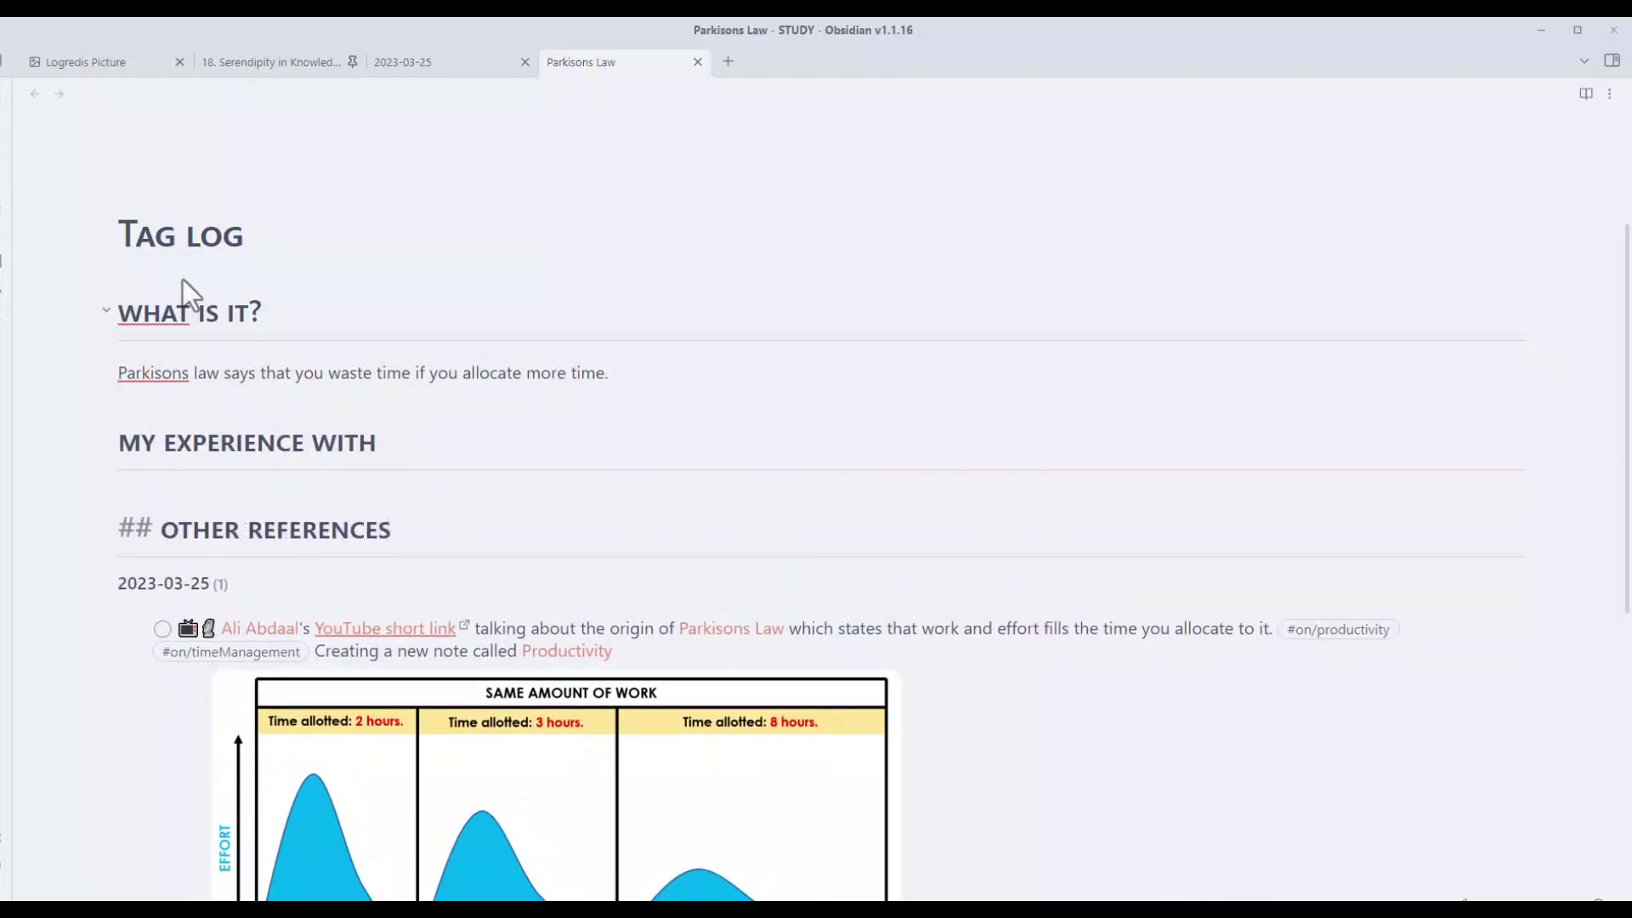
scroll(204, 246, "down", 2)
scroll(453, 345, "up", 2)
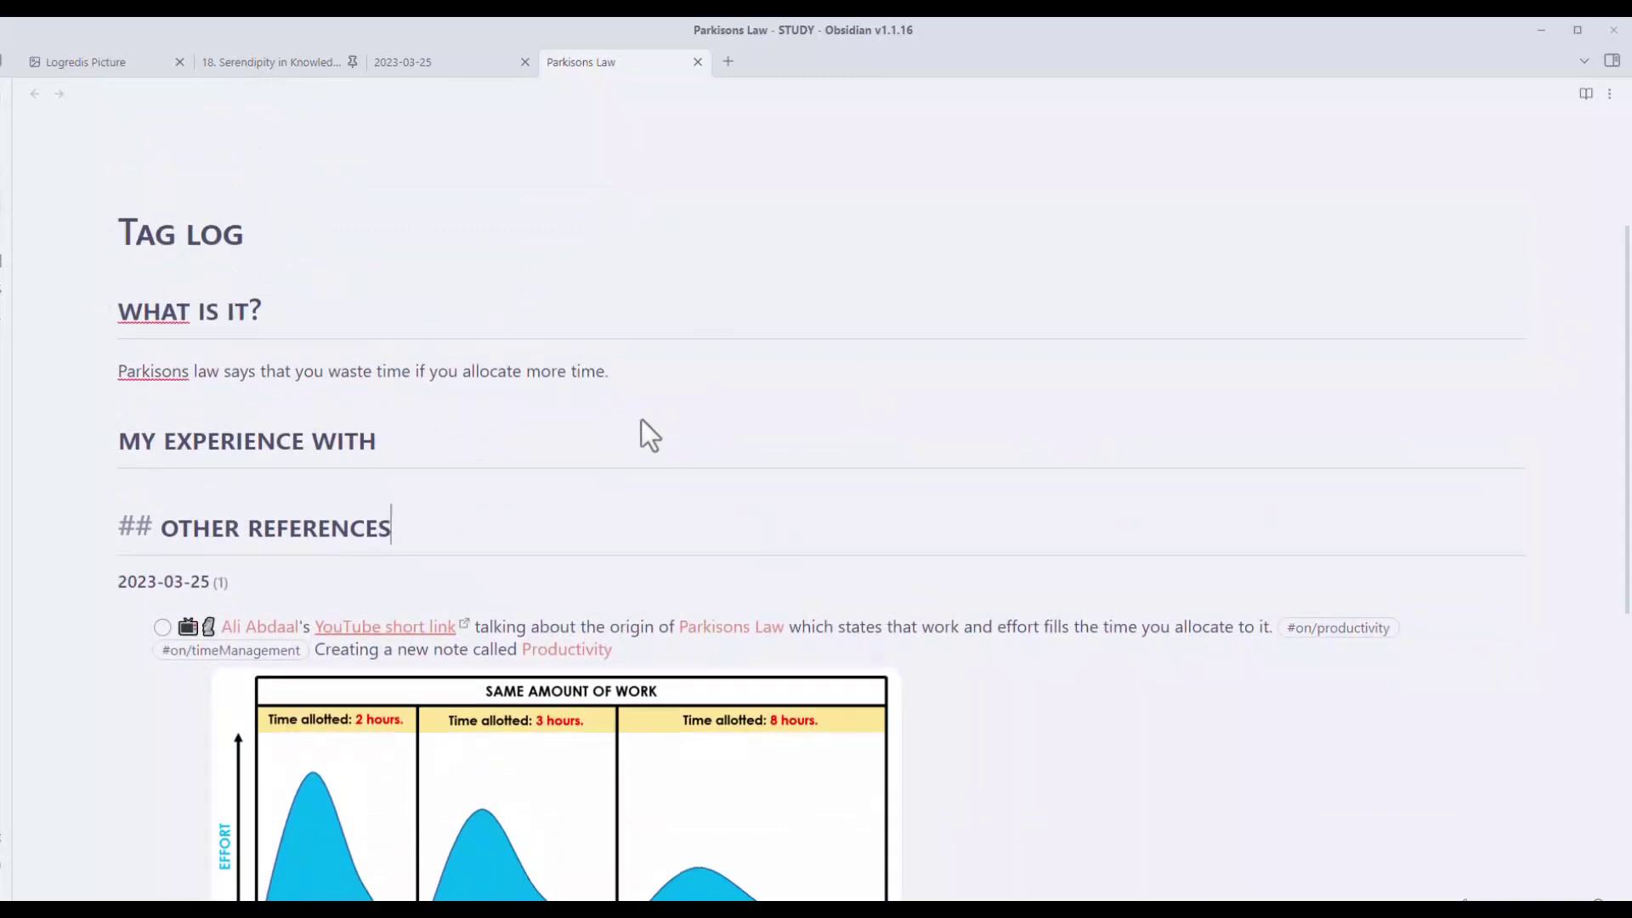
scroll(642, 434, "down", 1)
scroll(544, 344, "up", 2)
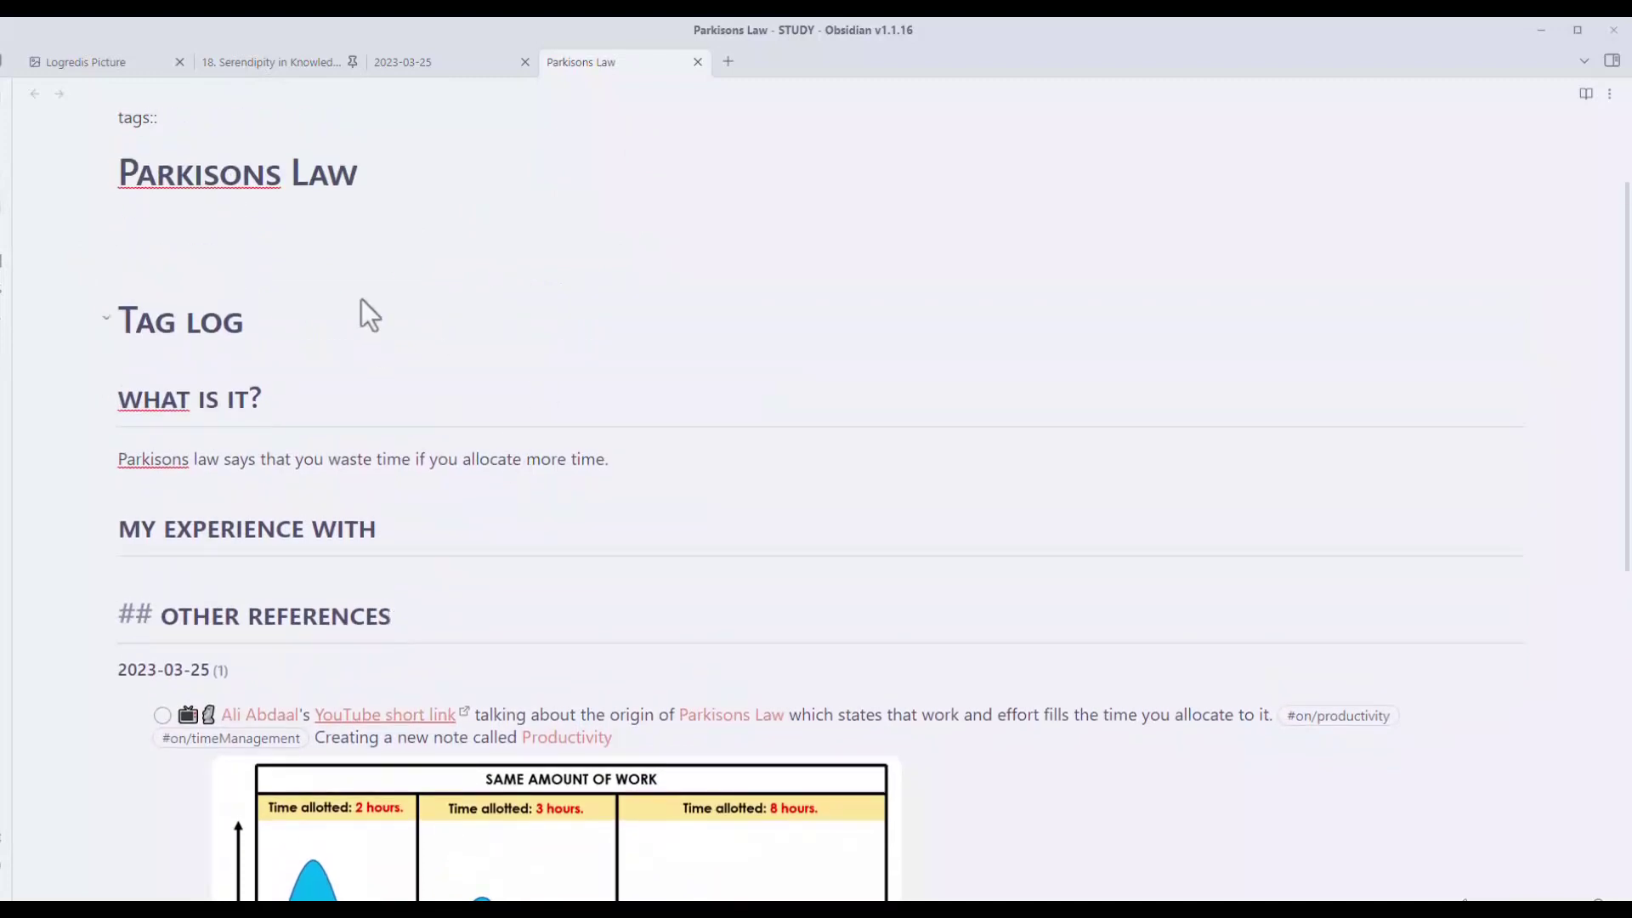
Move the Tag log heading from above "what is it?" to below the "Other references" heading, directly above the log entries
scroll(715, 523, "down", 1)
scroll(510, 476, "up", 3)
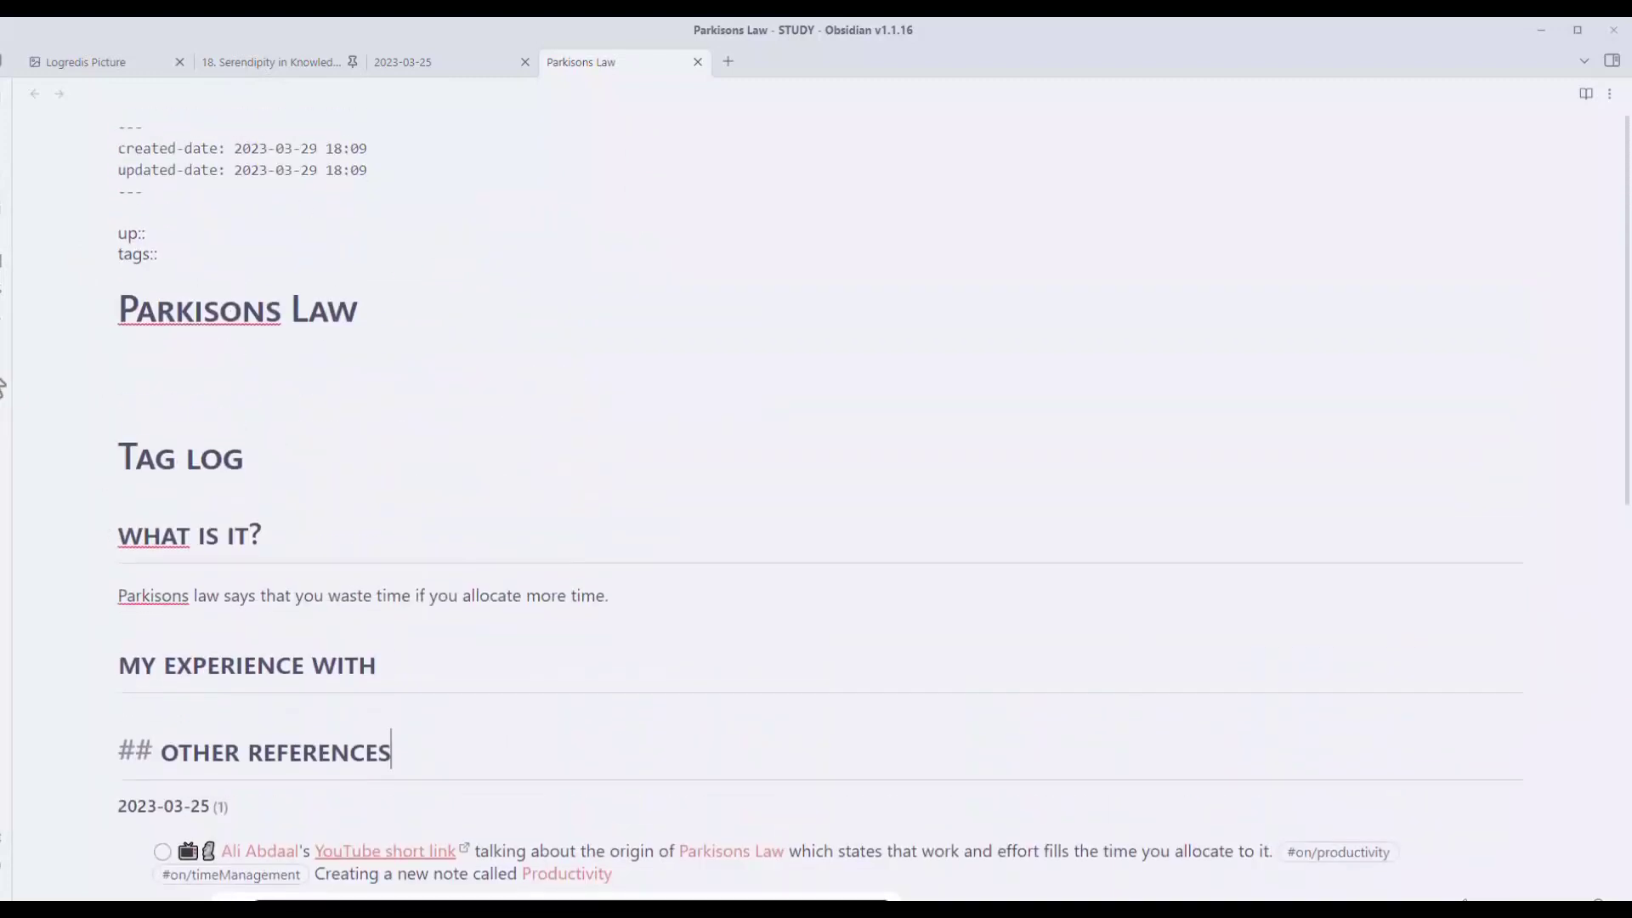
left_click(176, 441)
key("shift+Up")
key("BackSpace")
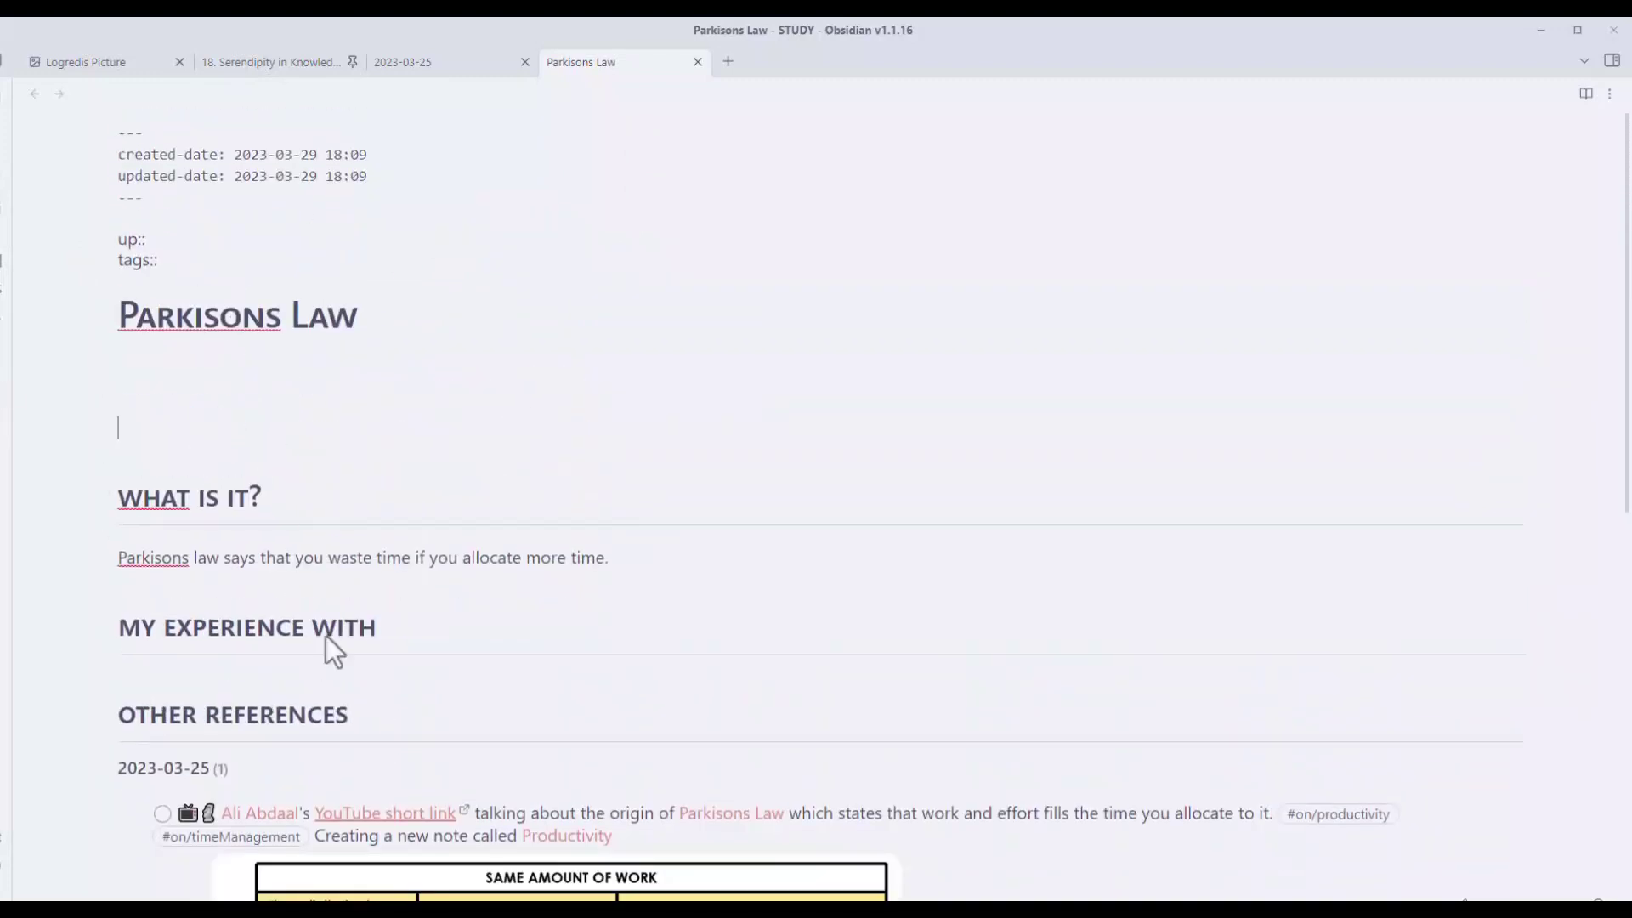
left_click(296, 706)
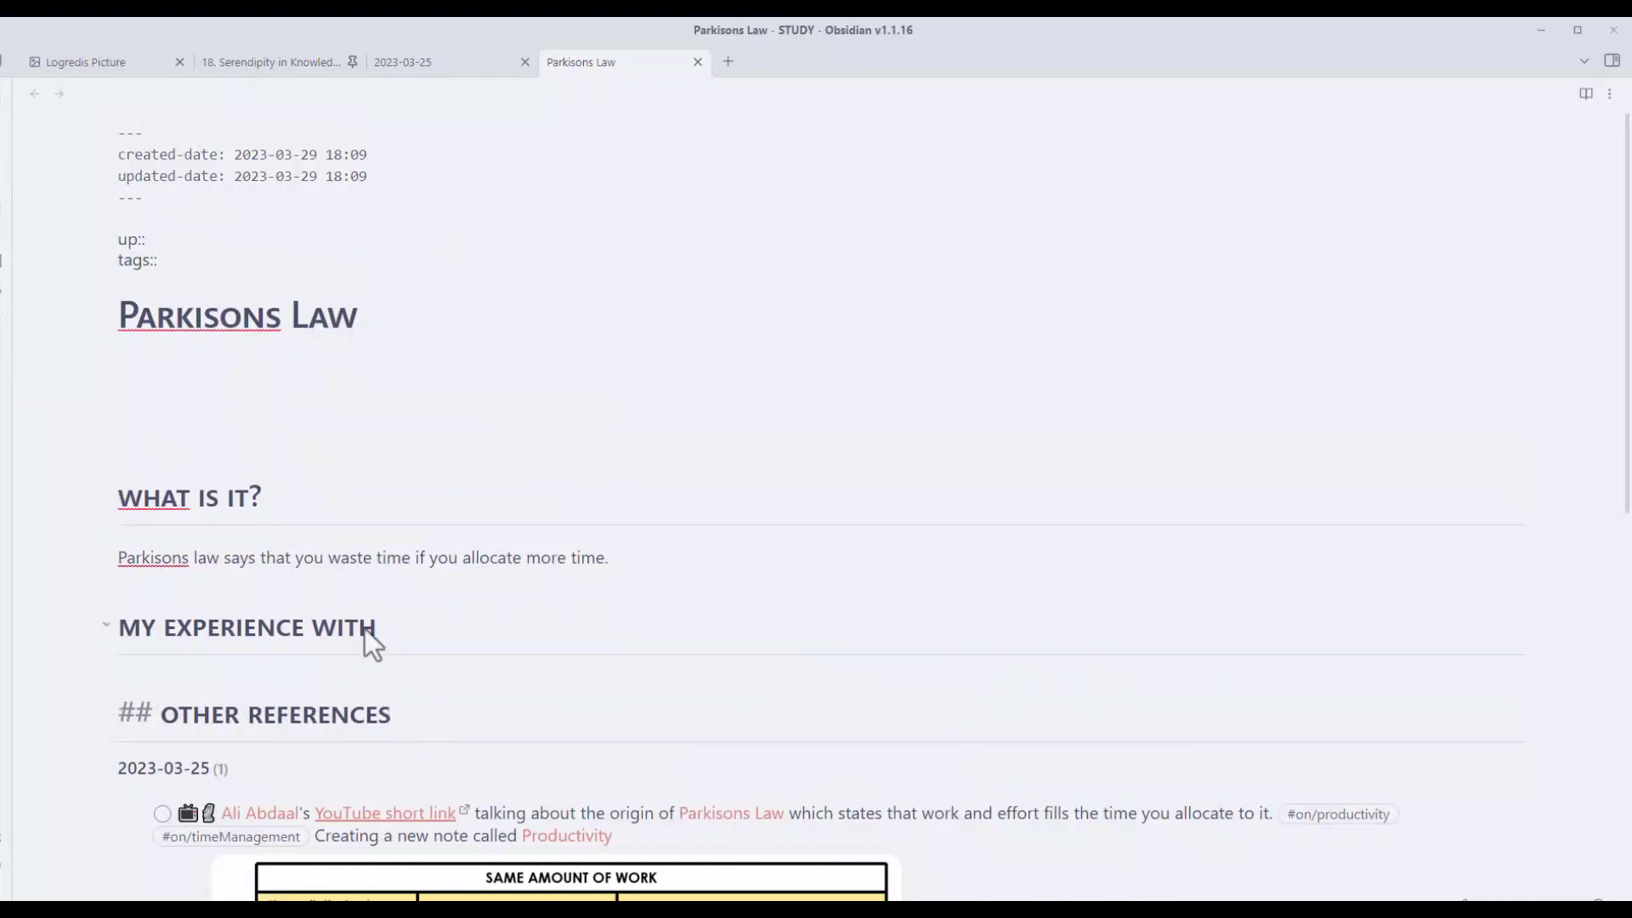
key("ctrl+z")
scroll(379, 582, "down", 3)
scroll(380, 572, "up", 3)
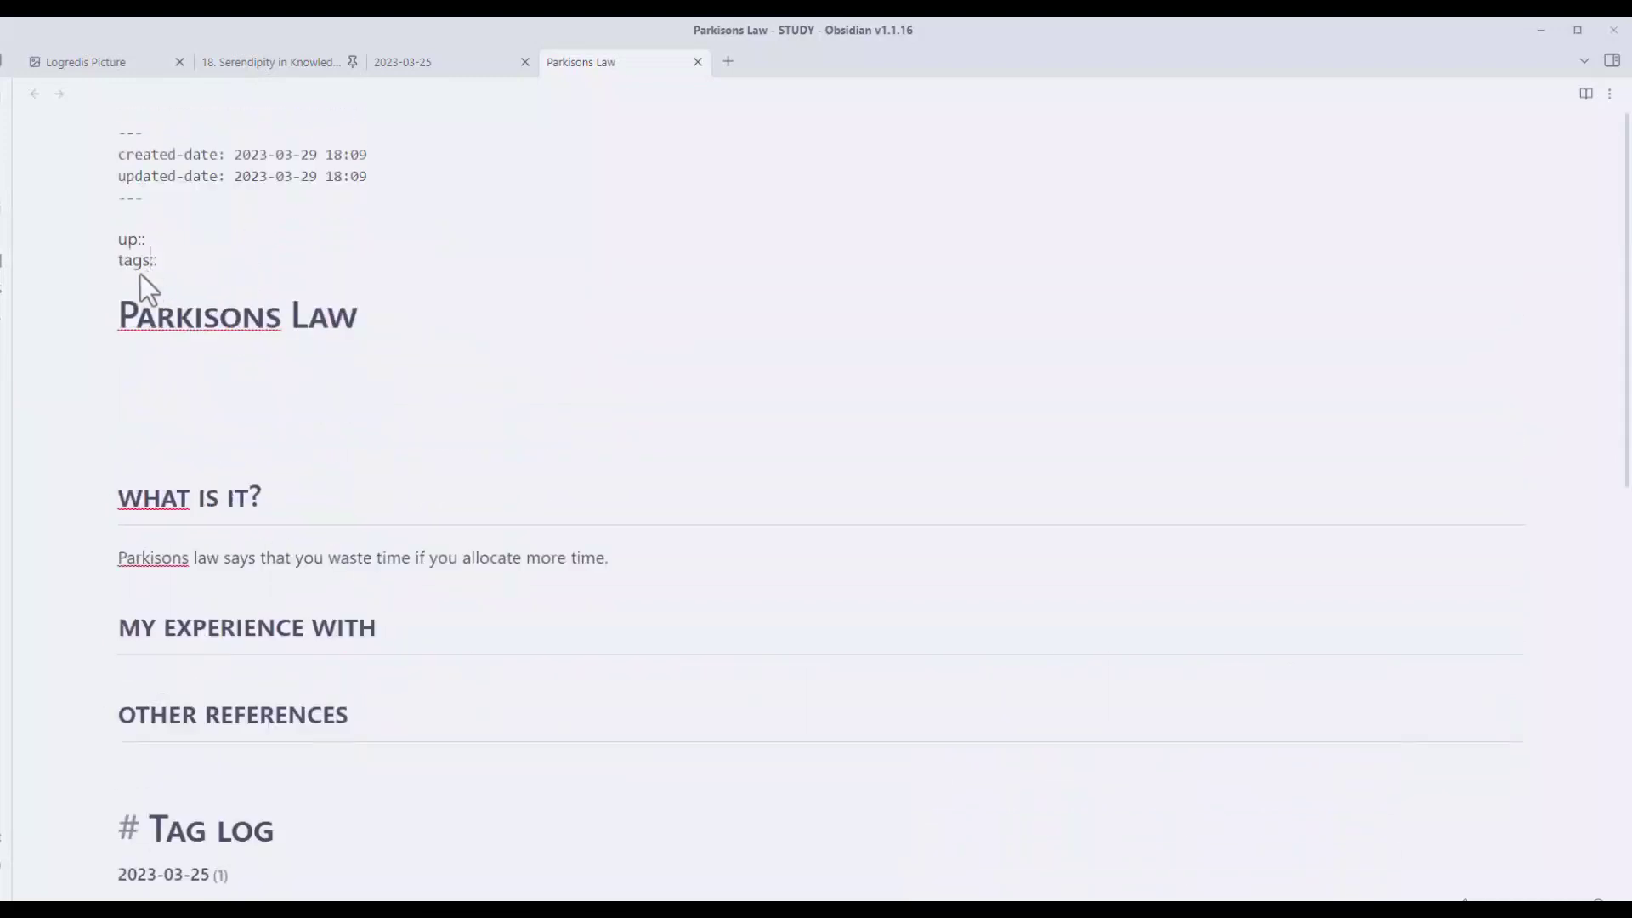
Remove the extra blank lines between the Parkisons Law title and the "what is it?" heading
left_click(140, 273)
left_click(153, 478)
left_click(138, 447)
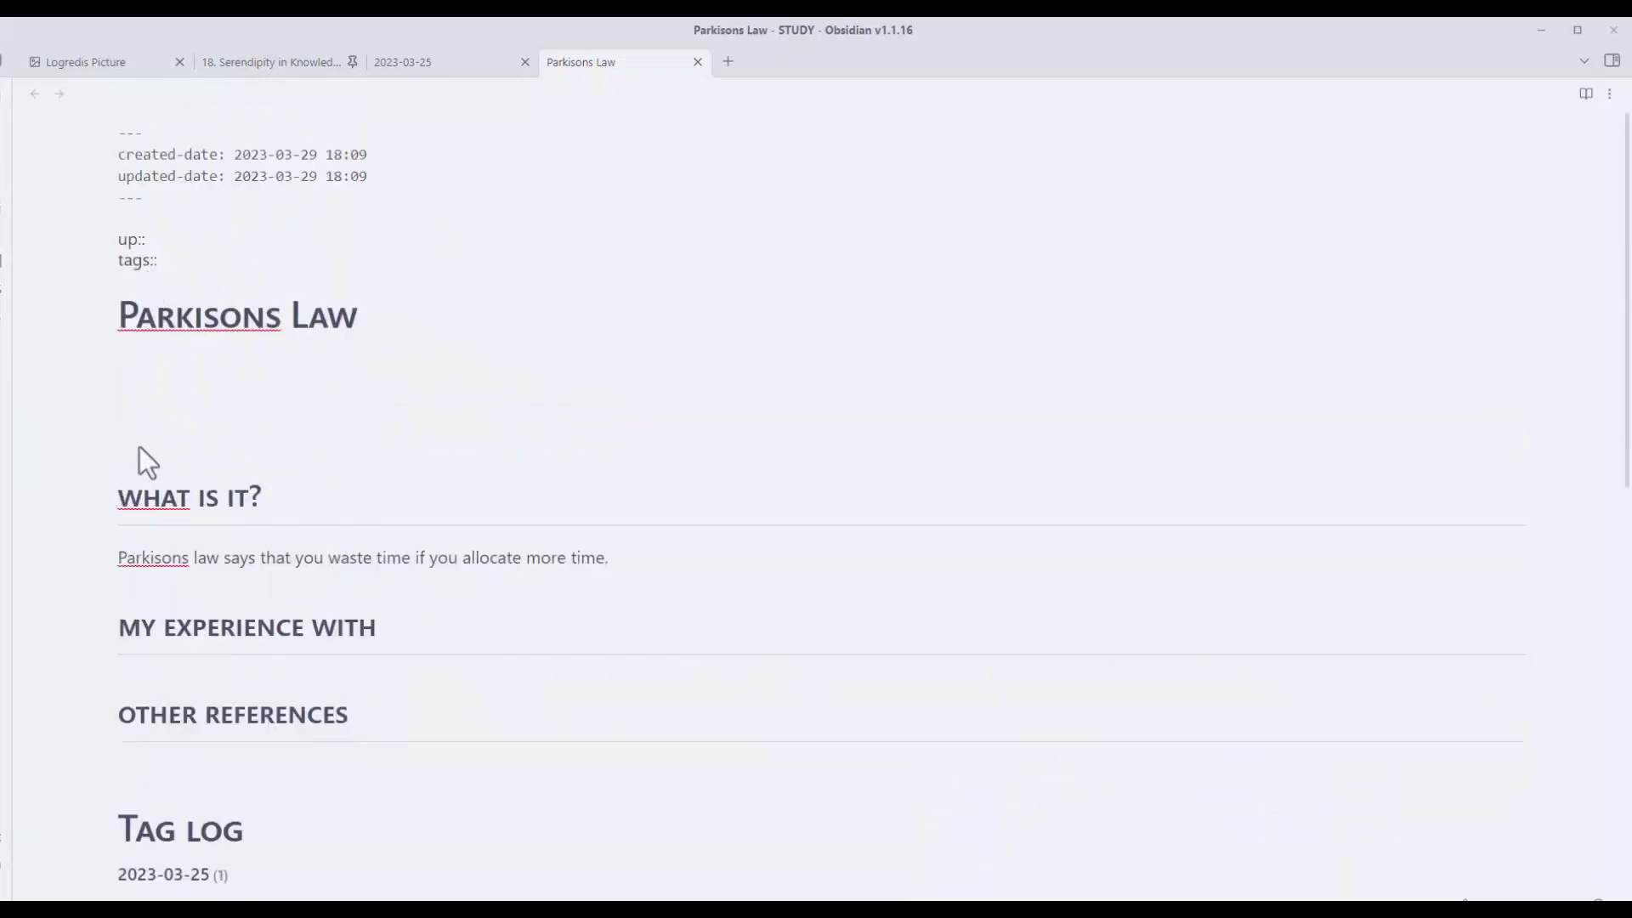
key("BackSpace")
key("BackSpace")
scroll(420, 493, "down", 3)
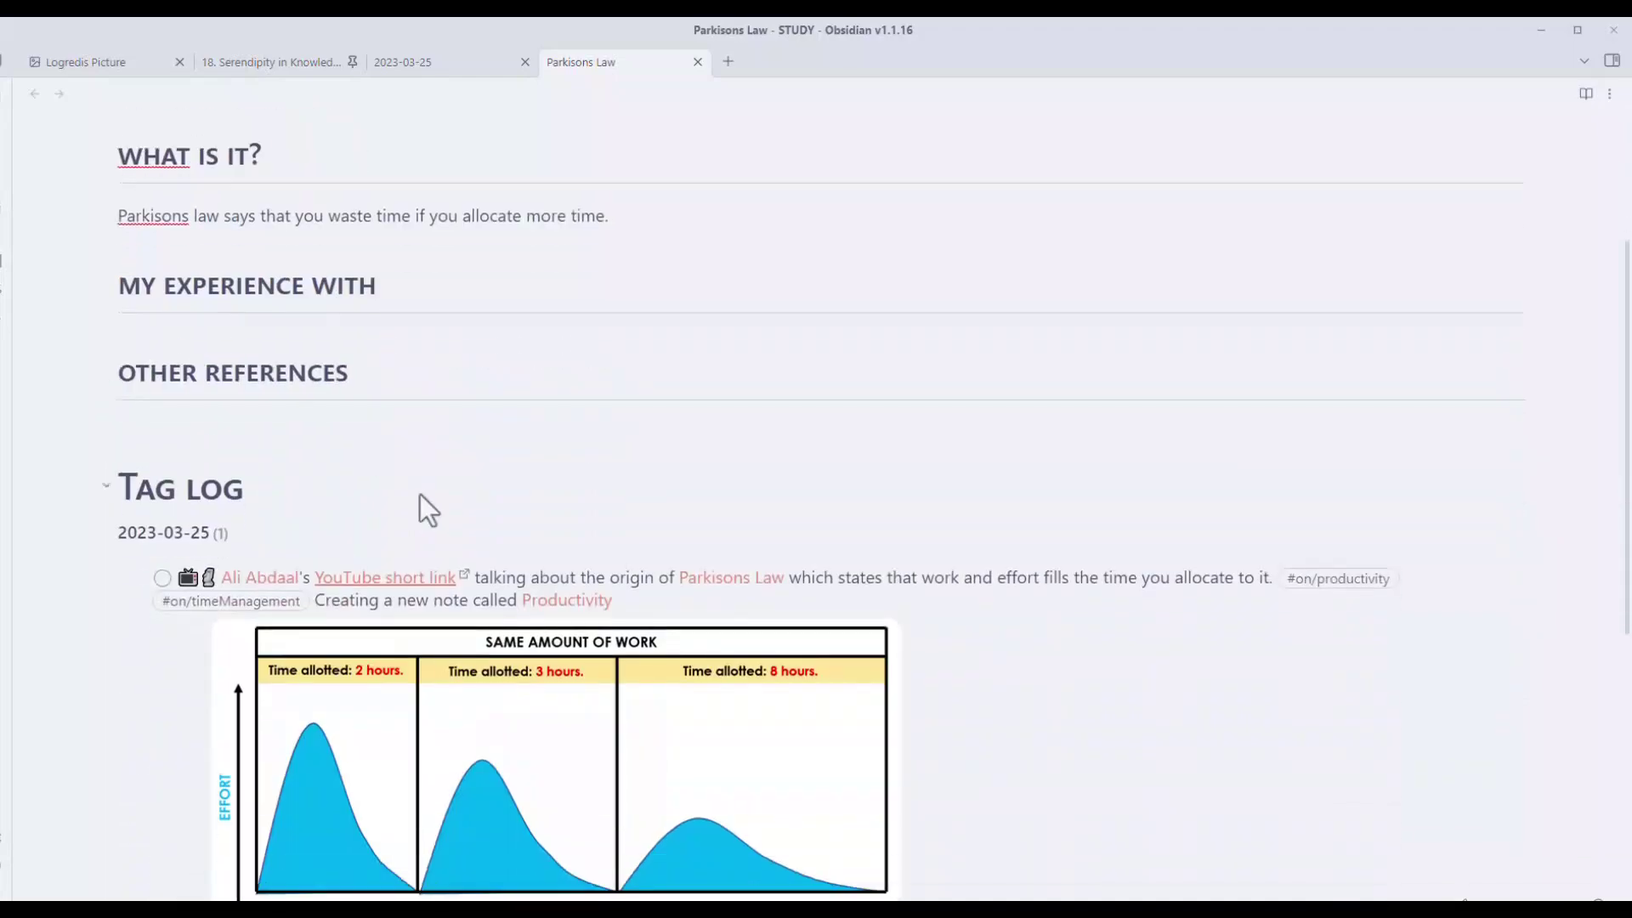
Copy the effort-over-time chart's image embed from the 2023-03-25 daily note and paste it below the Parkisons Law title
right_click(534, 703)
left_click(439, 641)
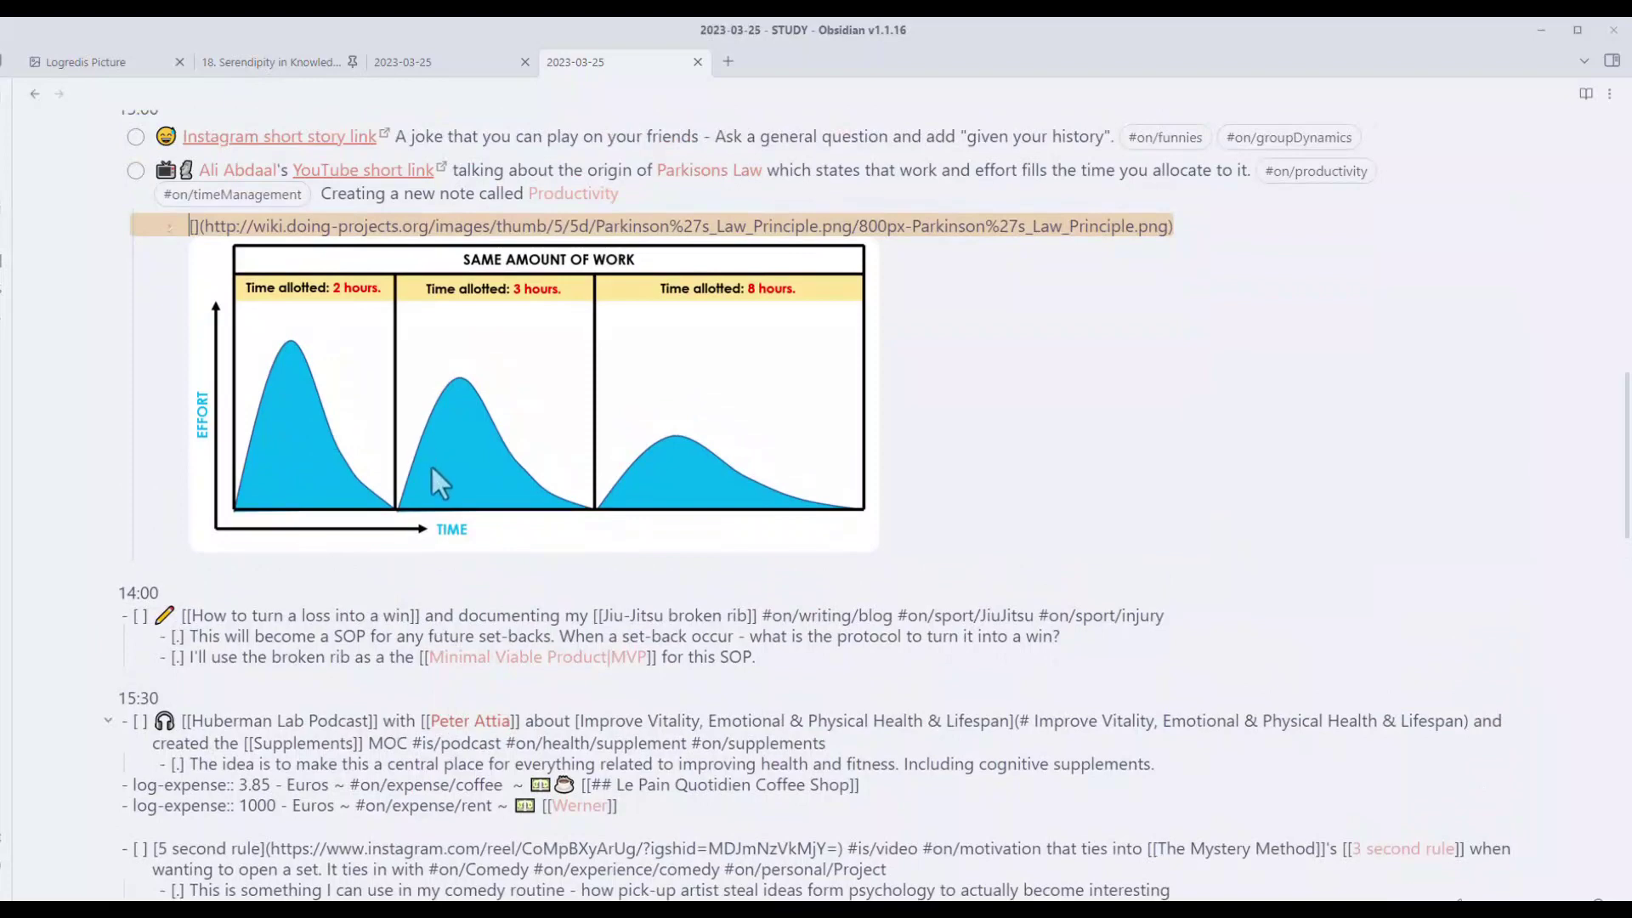
key("ctrl+alt+Left")
scroll(510, 451, "down", 4)
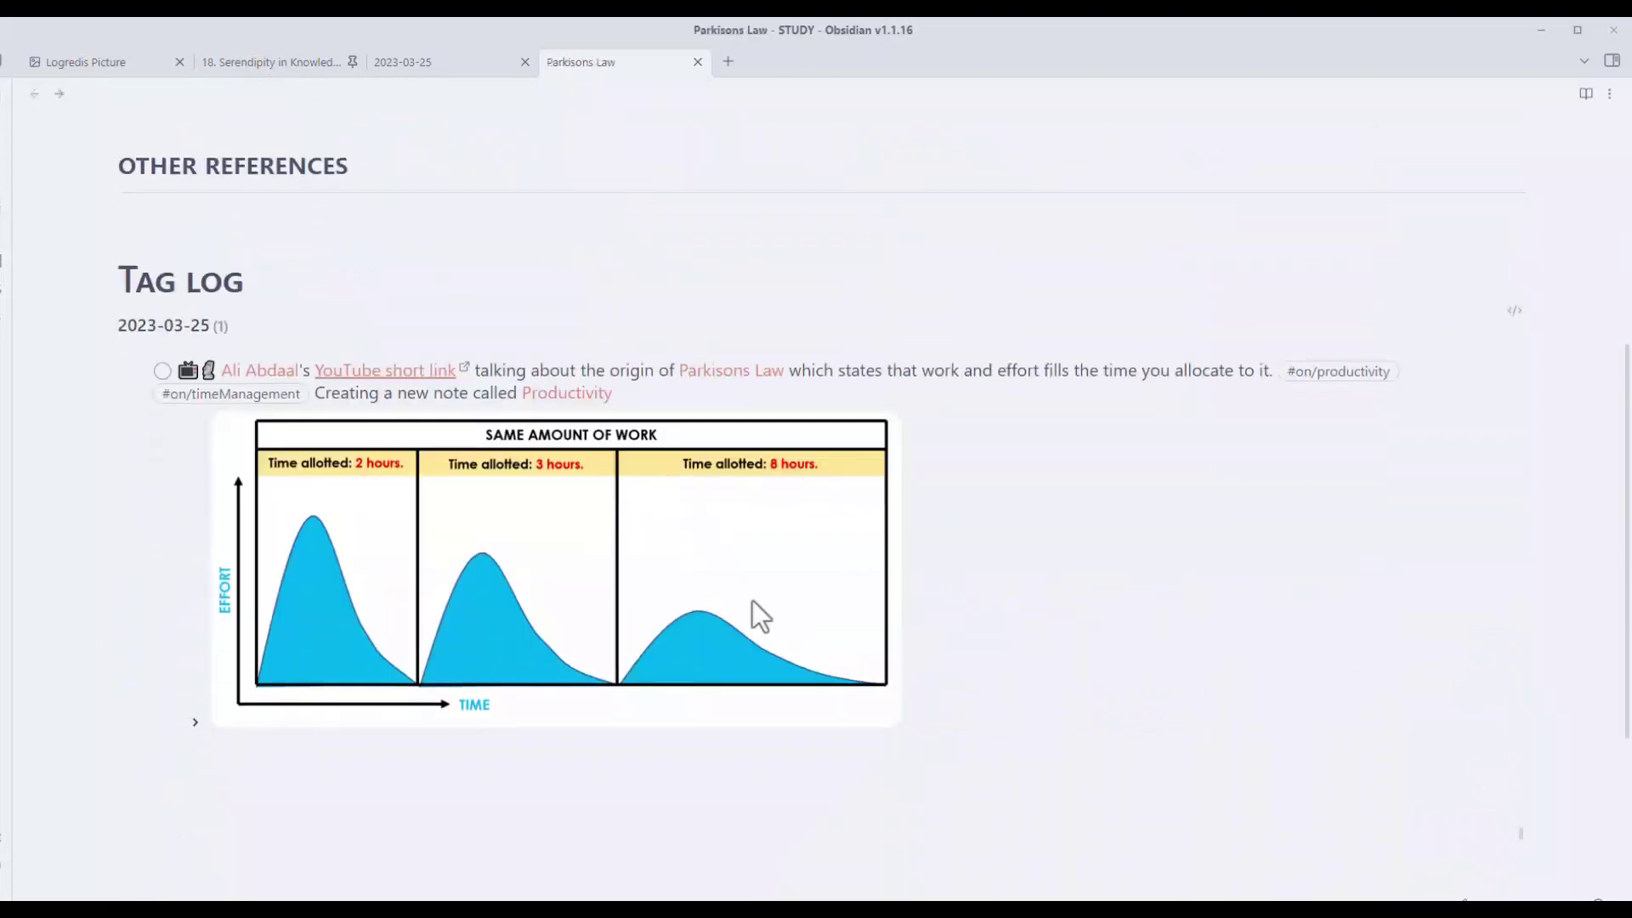
scroll(701, 655, "up", 4)
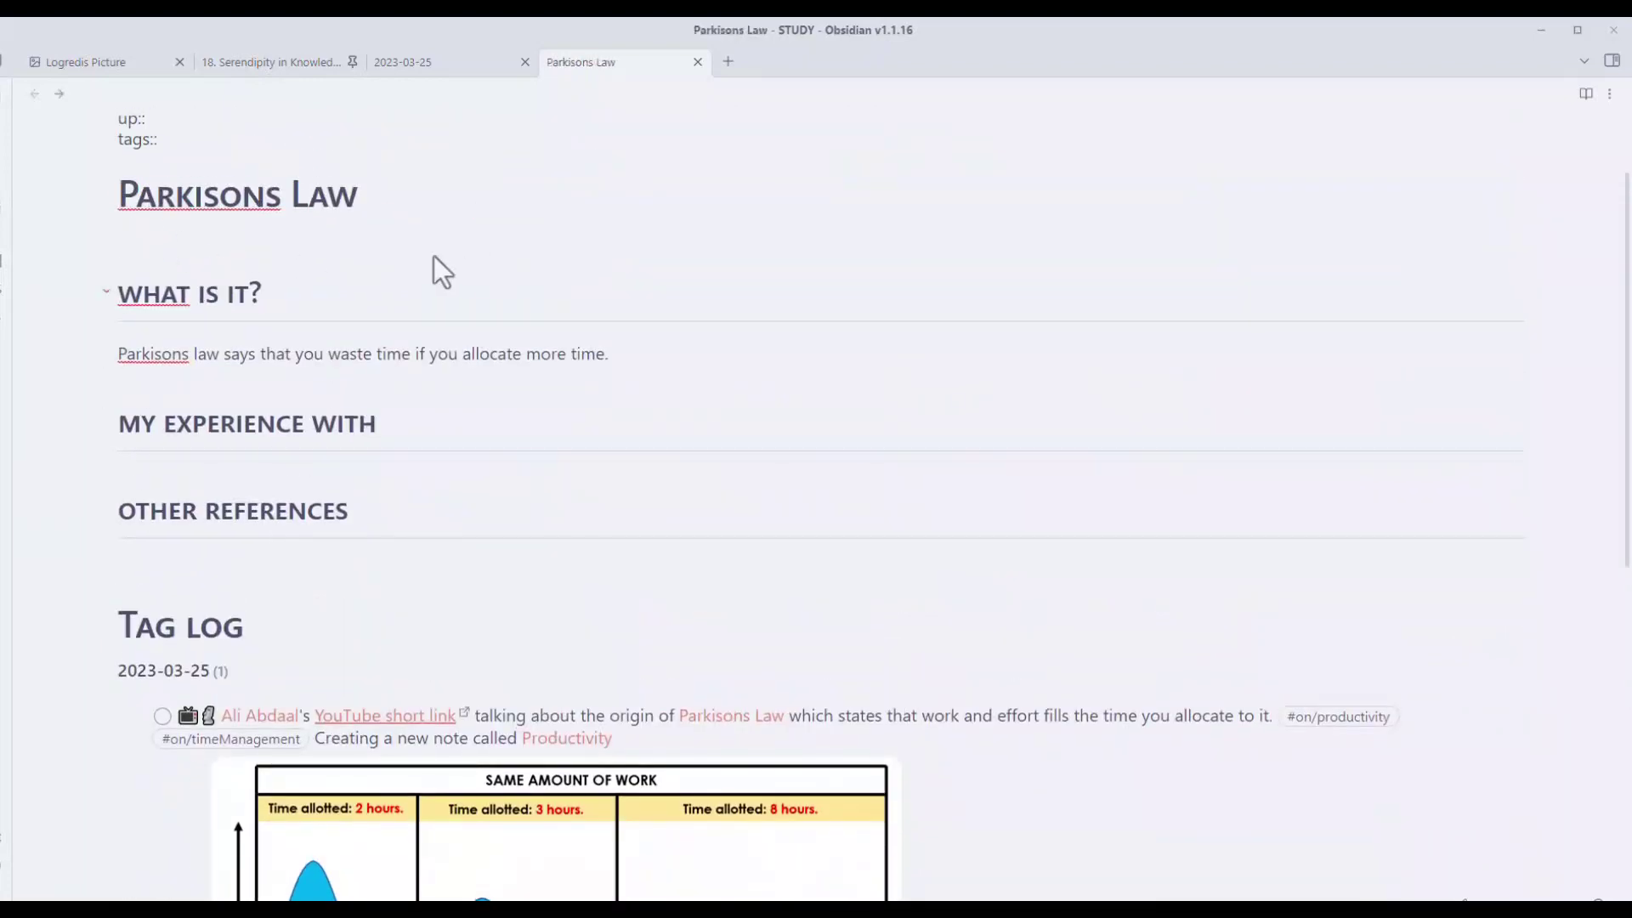
scroll(419, 364, "down", 3)
key("ctrl+alt+Right")
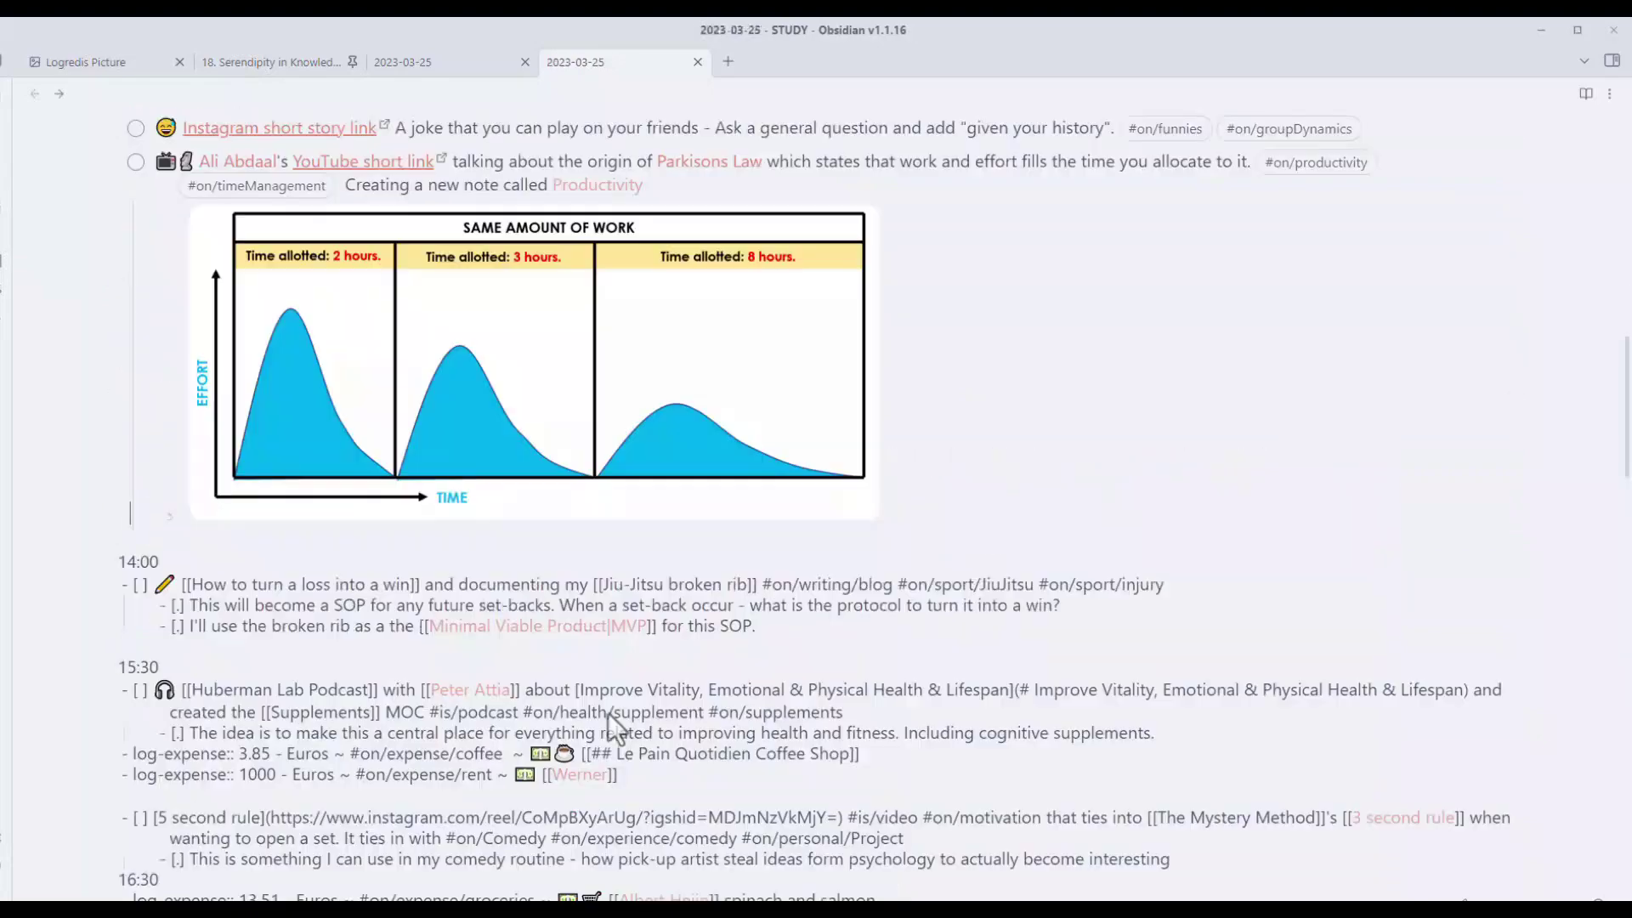
left_click(345, 378)
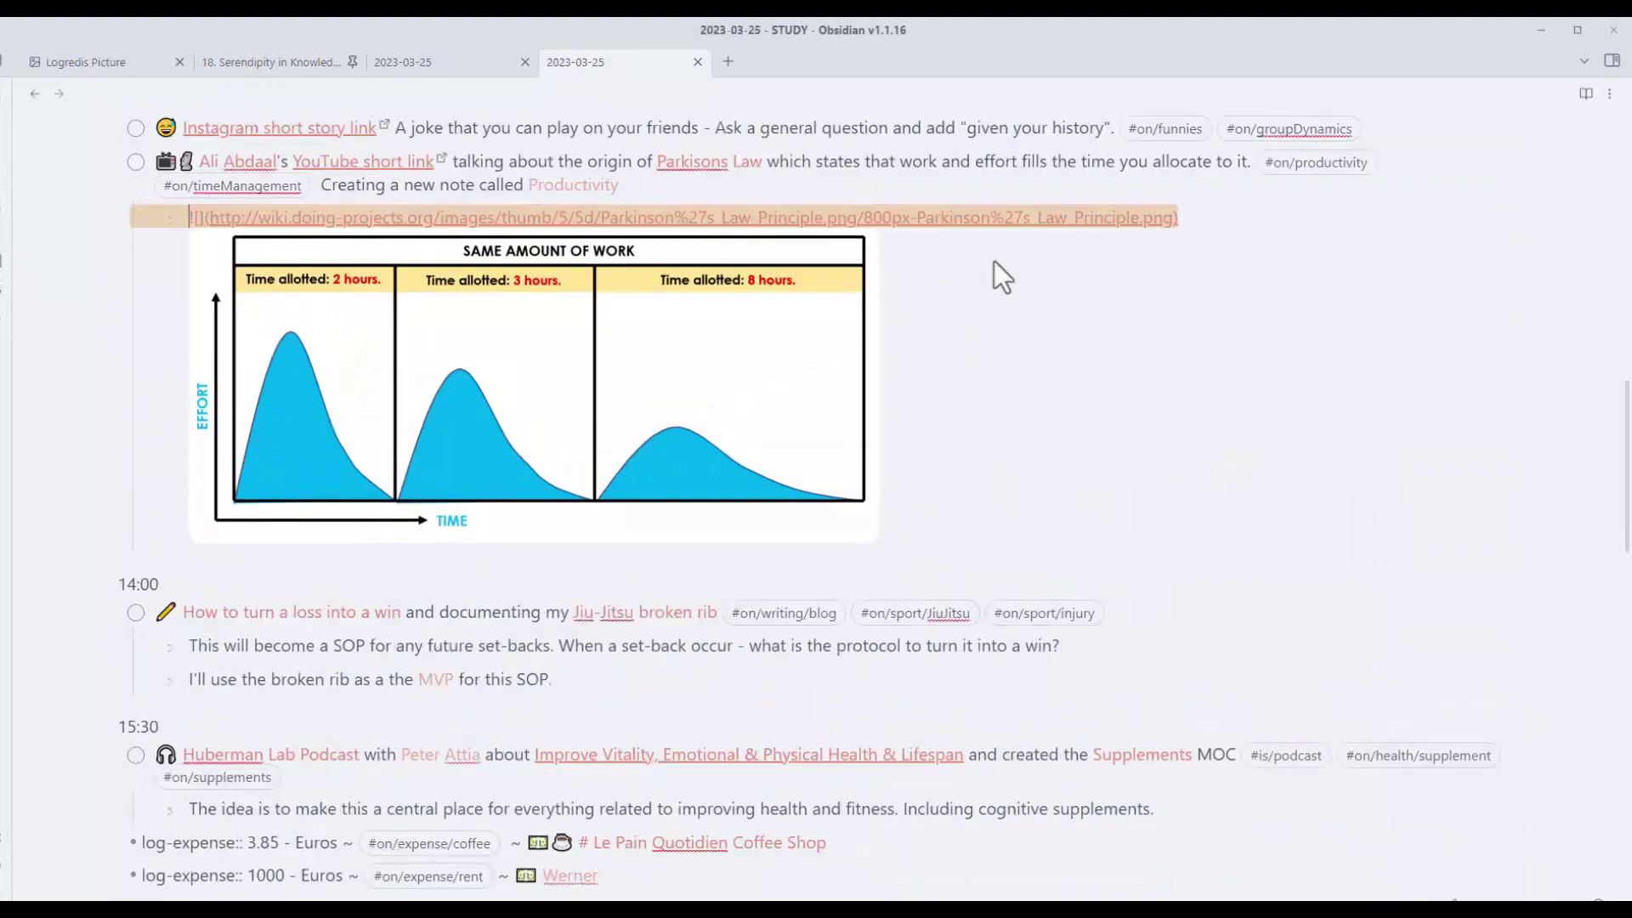
left_click(34, 93)
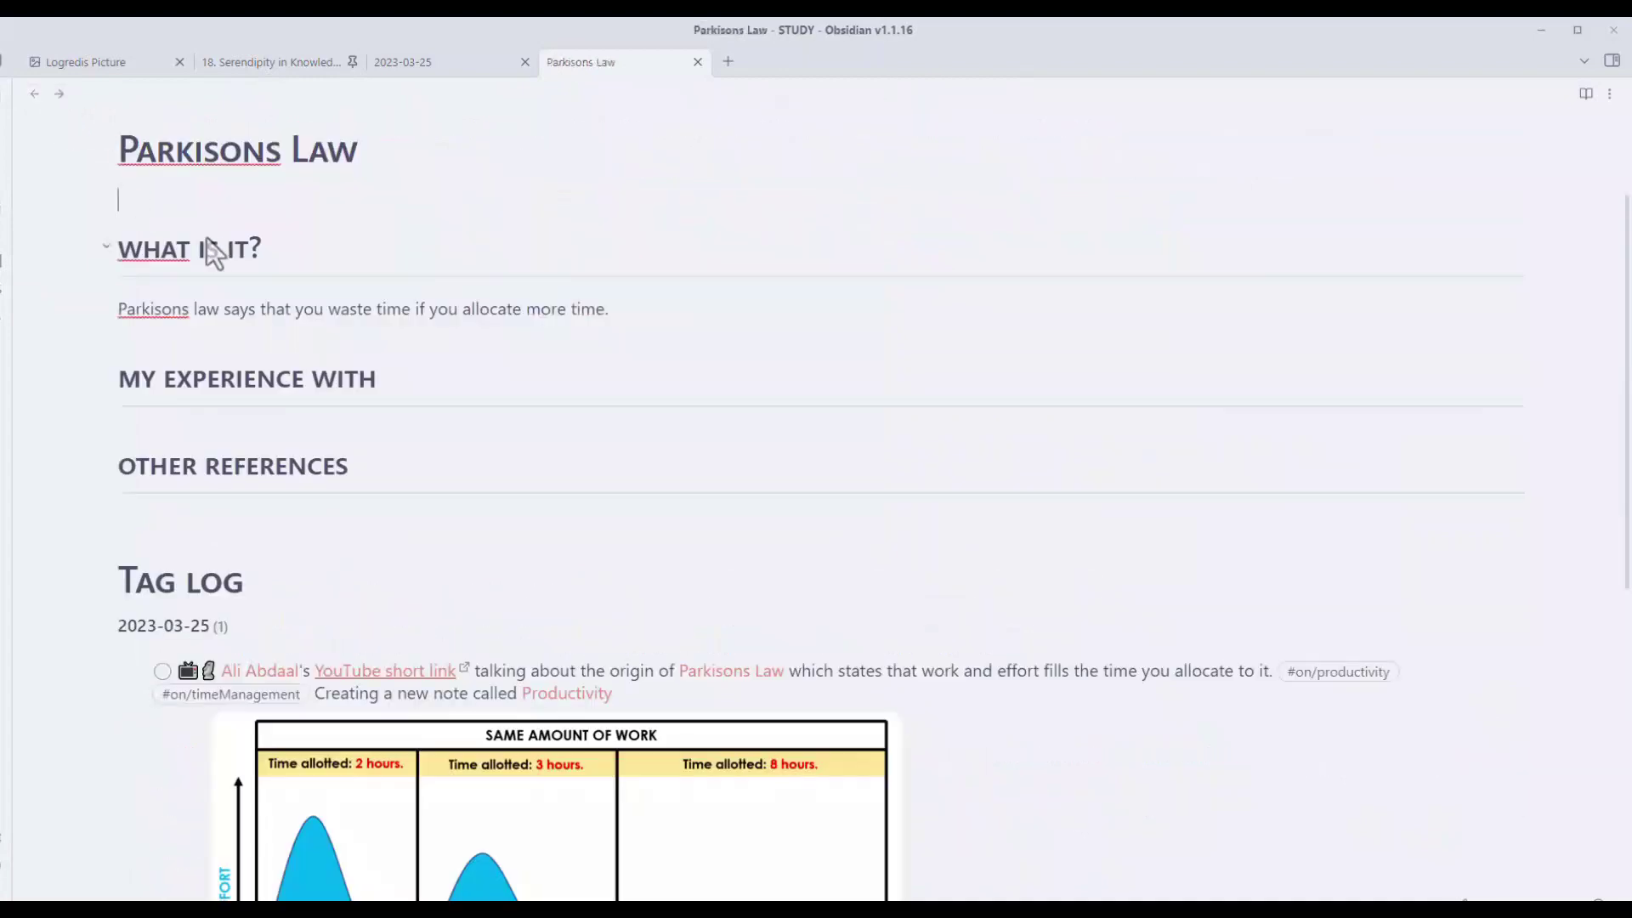
key("ctrl+v")
left_click(303, 576)
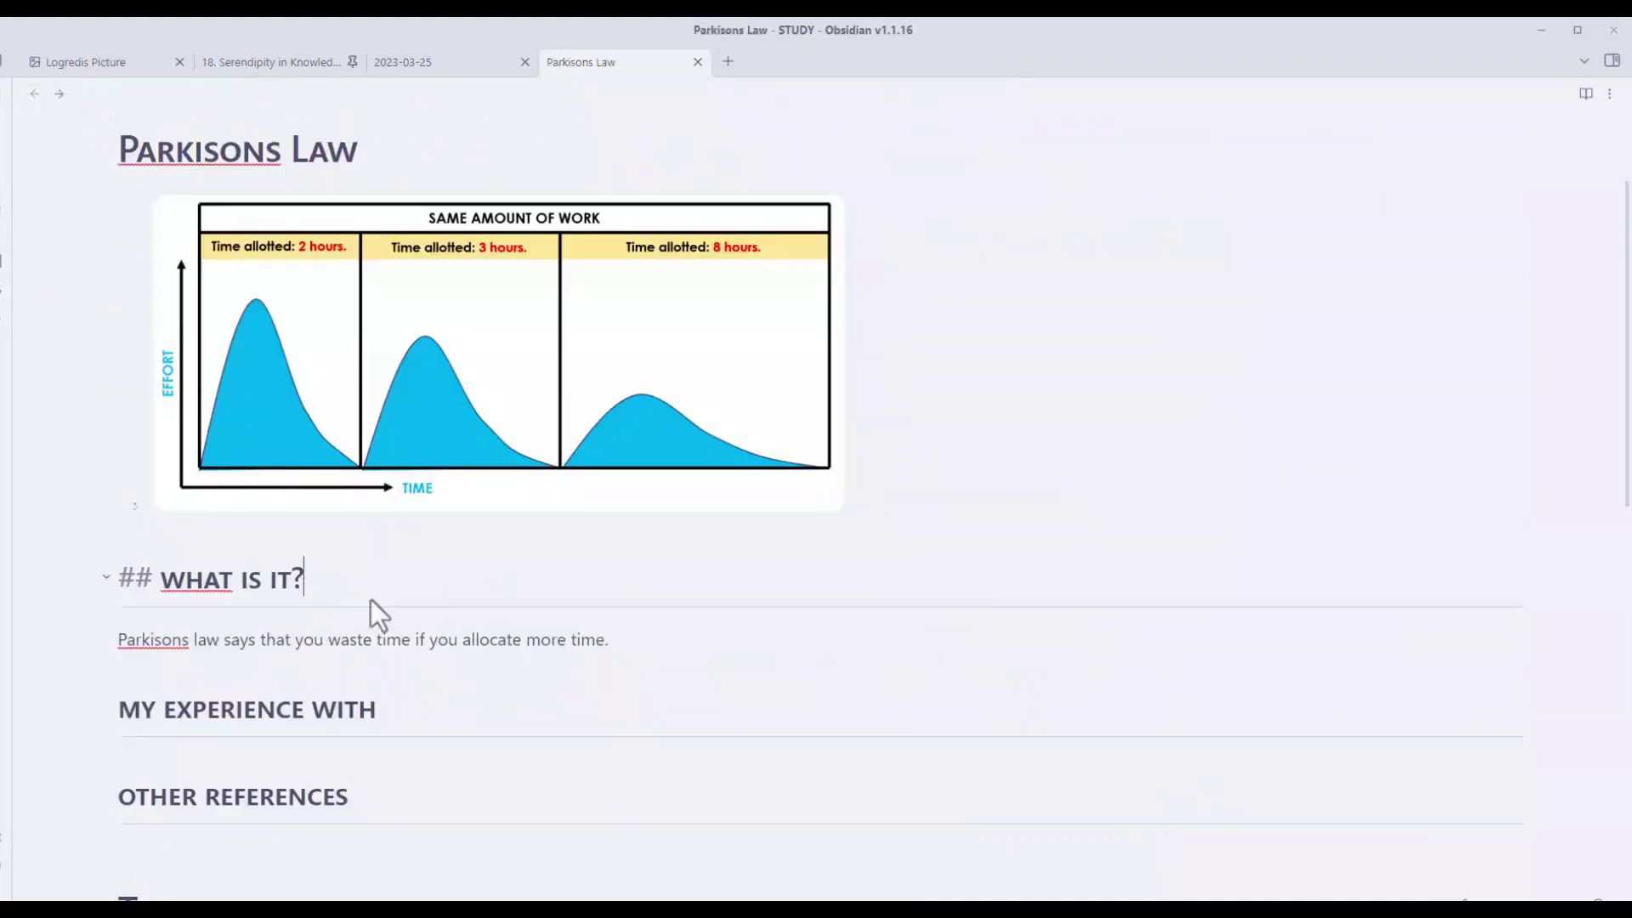
Add "..." as placeholder text under both the "My experience with" and "Other references" headings
scroll(391, 612, "down", 2)
left_click(341, 570)
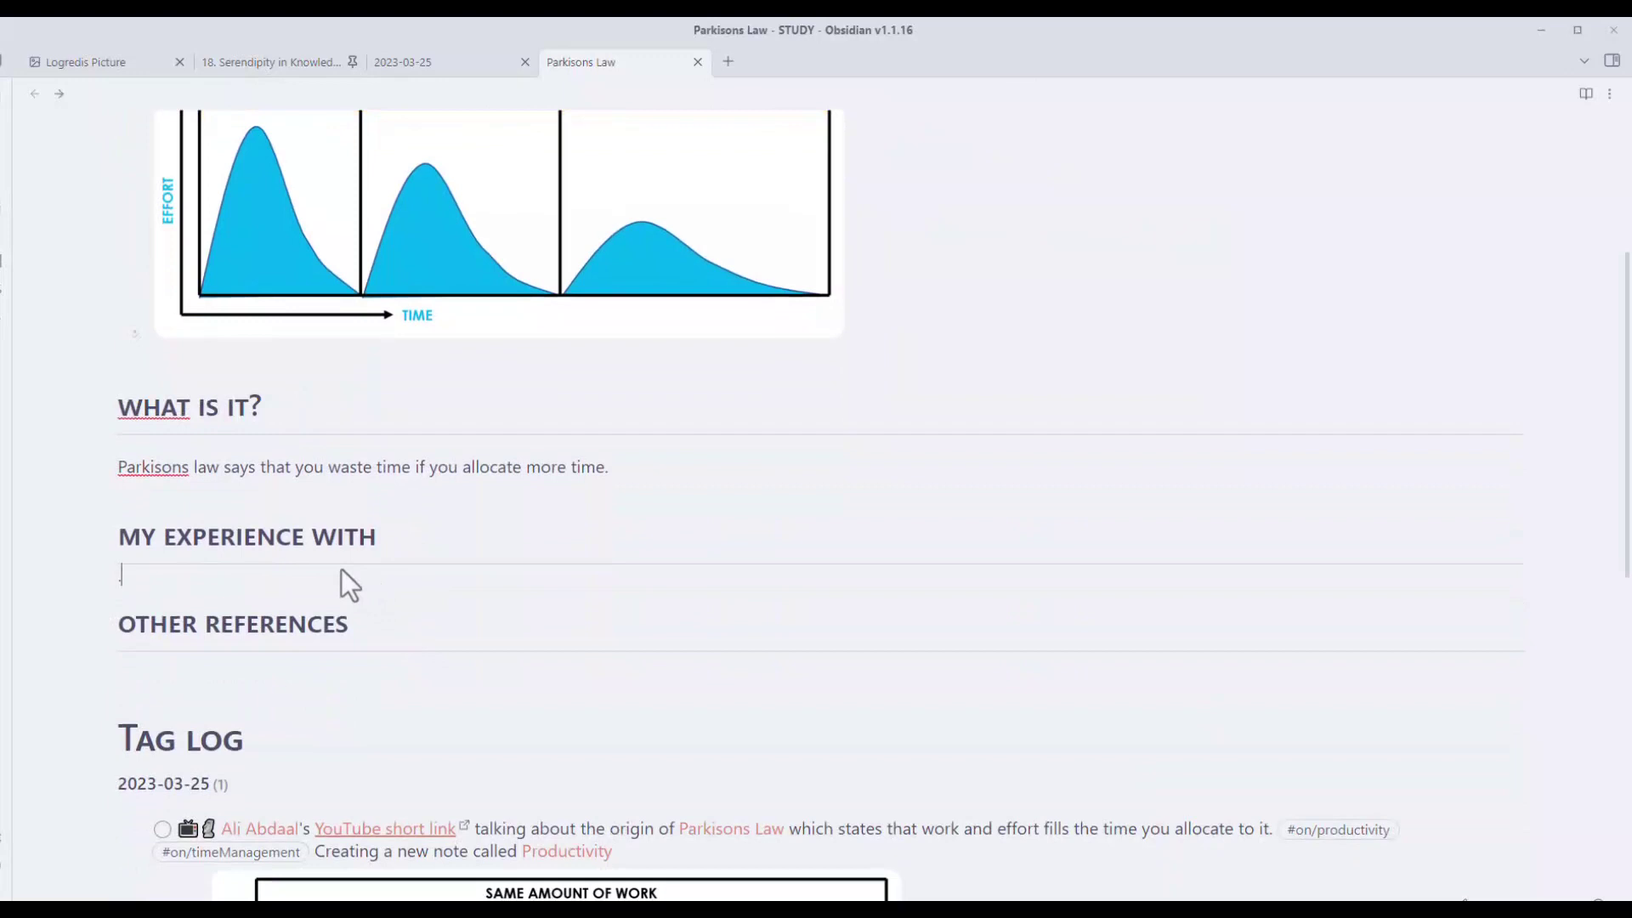
type("...")
left_click(251, 662)
type("...")
left_click(360, 632)
Mark the 2023-03-25 YouTube short entry in Tag log as completed
scroll(153, 594, "down", 3)
scroll(357, 544, "down", 4)
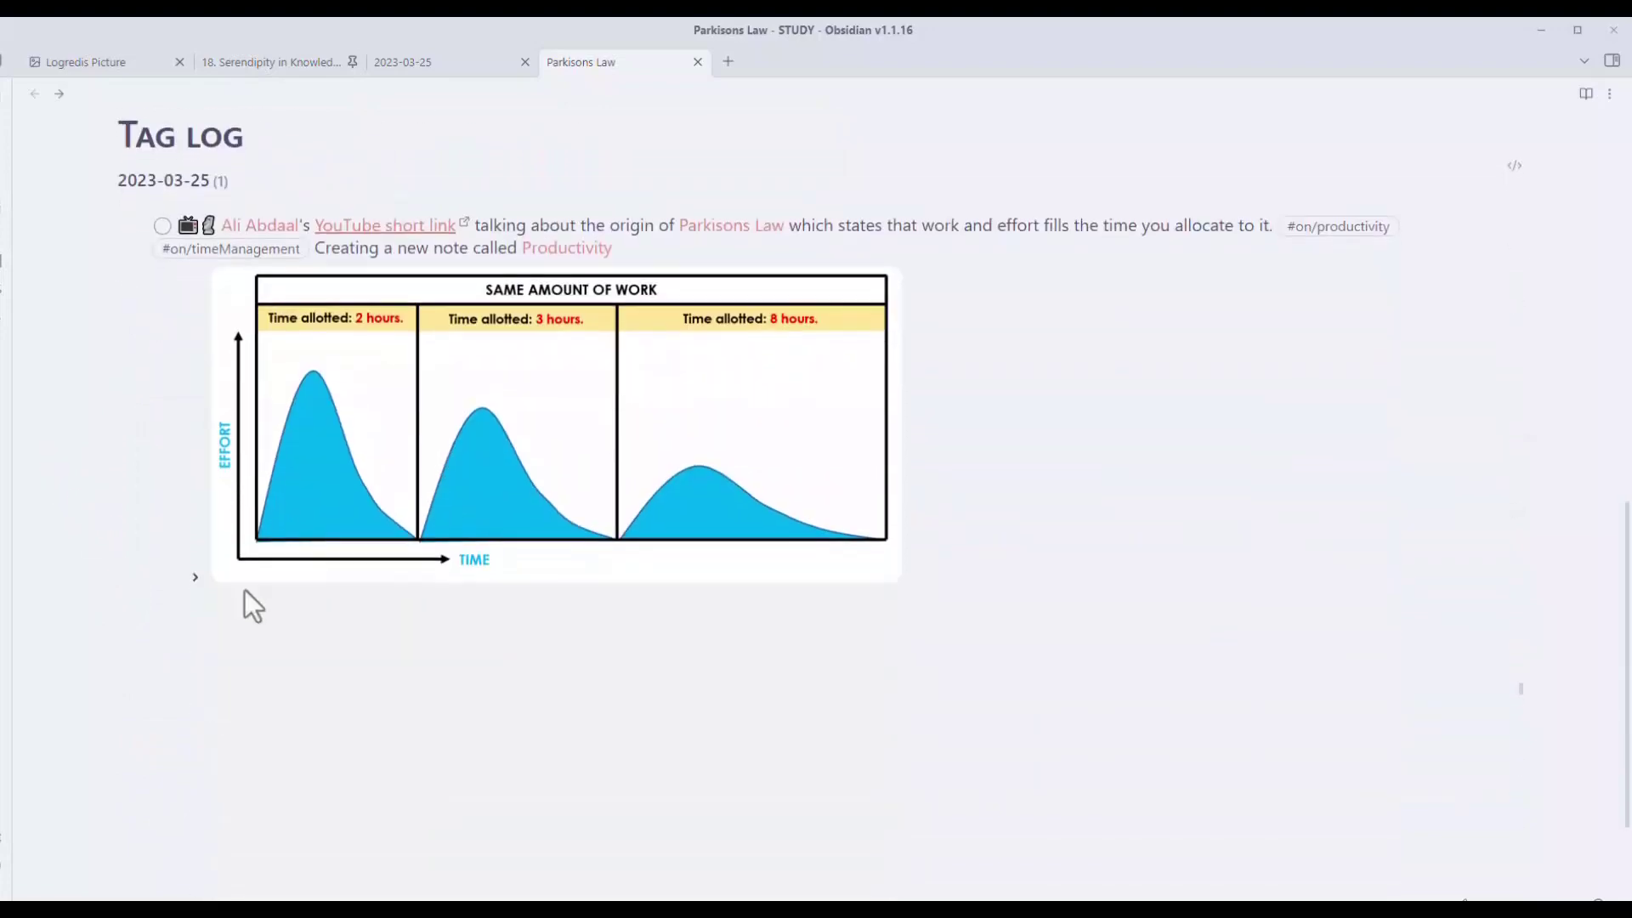
scroll(248, 263, "up", 5)
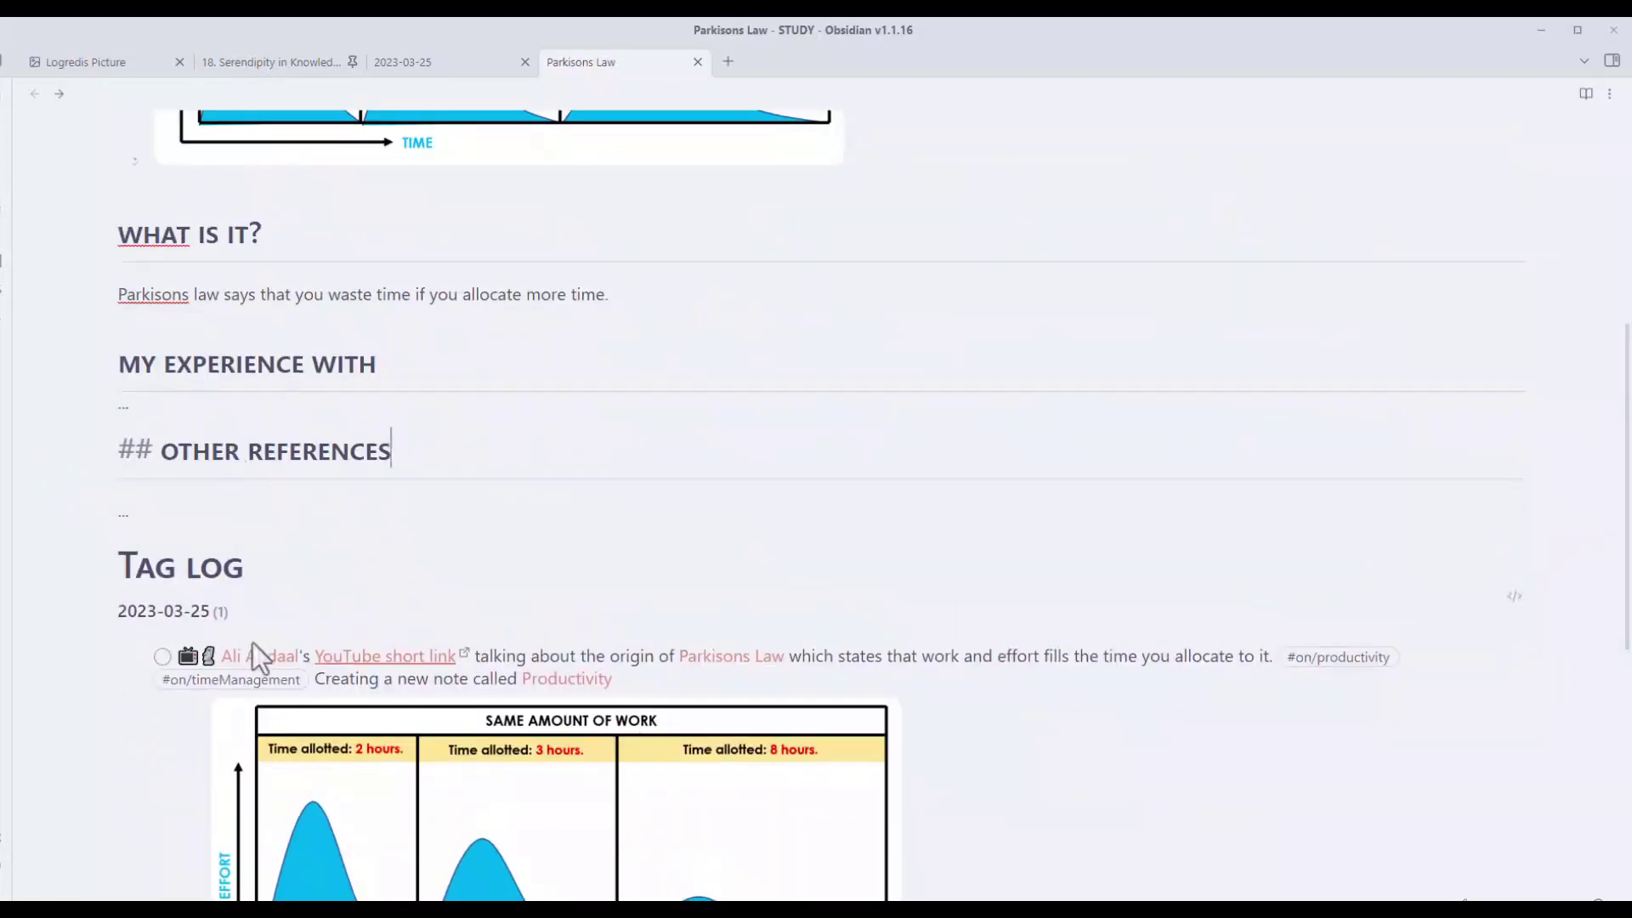
scroll(253, 643, "down", 2)
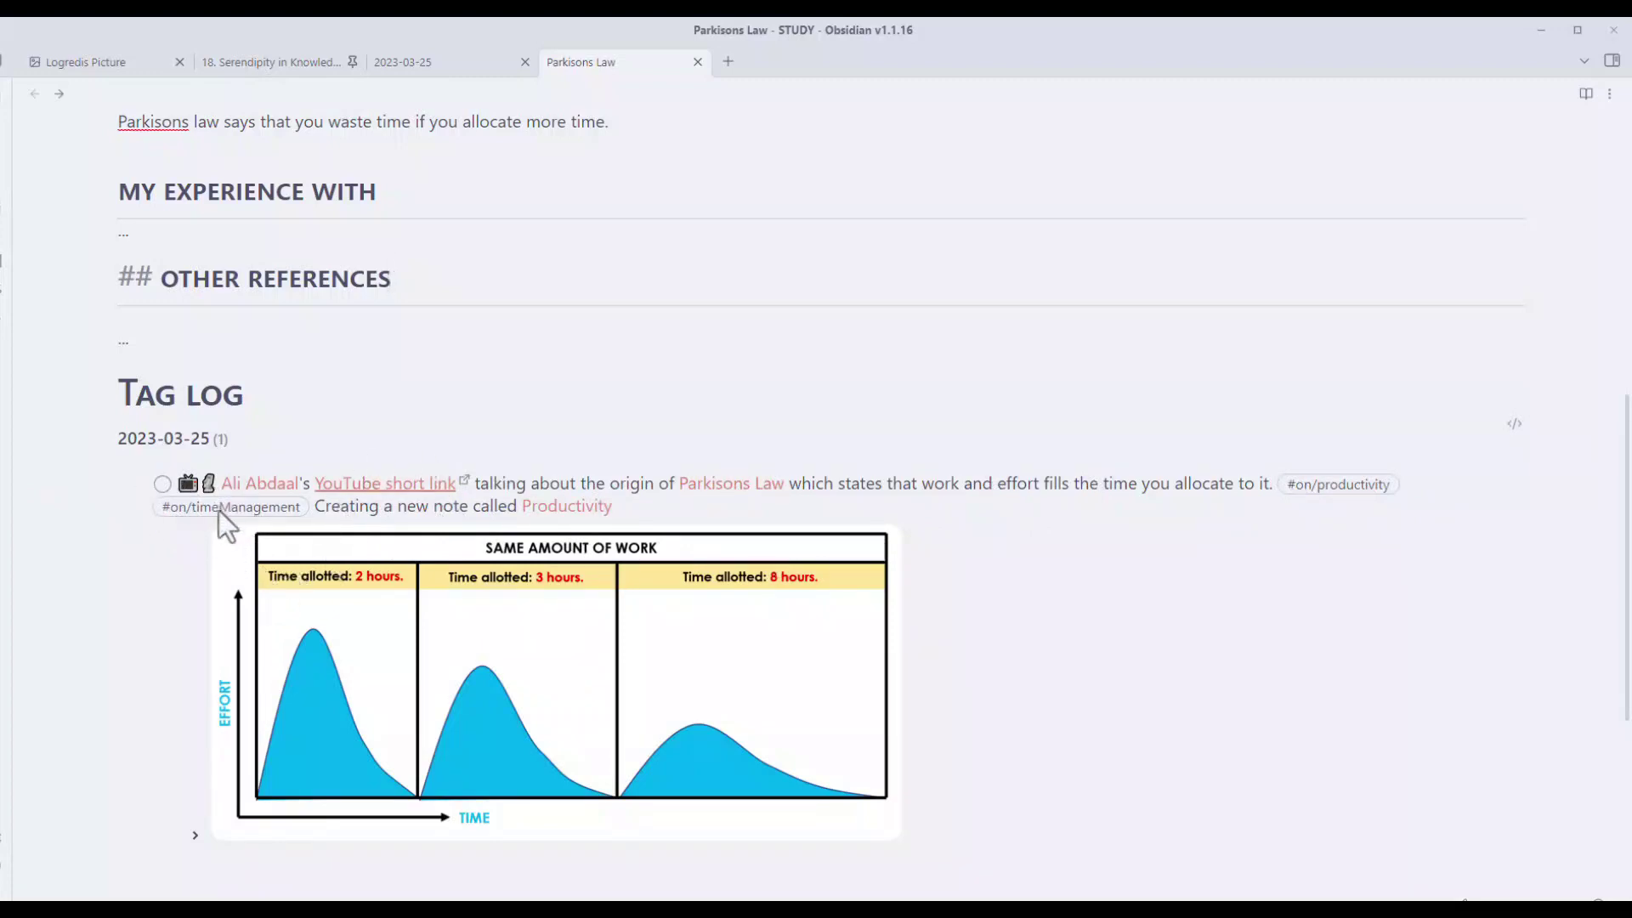
left_click(164, 484)
Fill the note's tags field with #timeManagment and #on/productivity
scroll(321, 448, "up", 6)
scroll(410, 462, "up", 2)
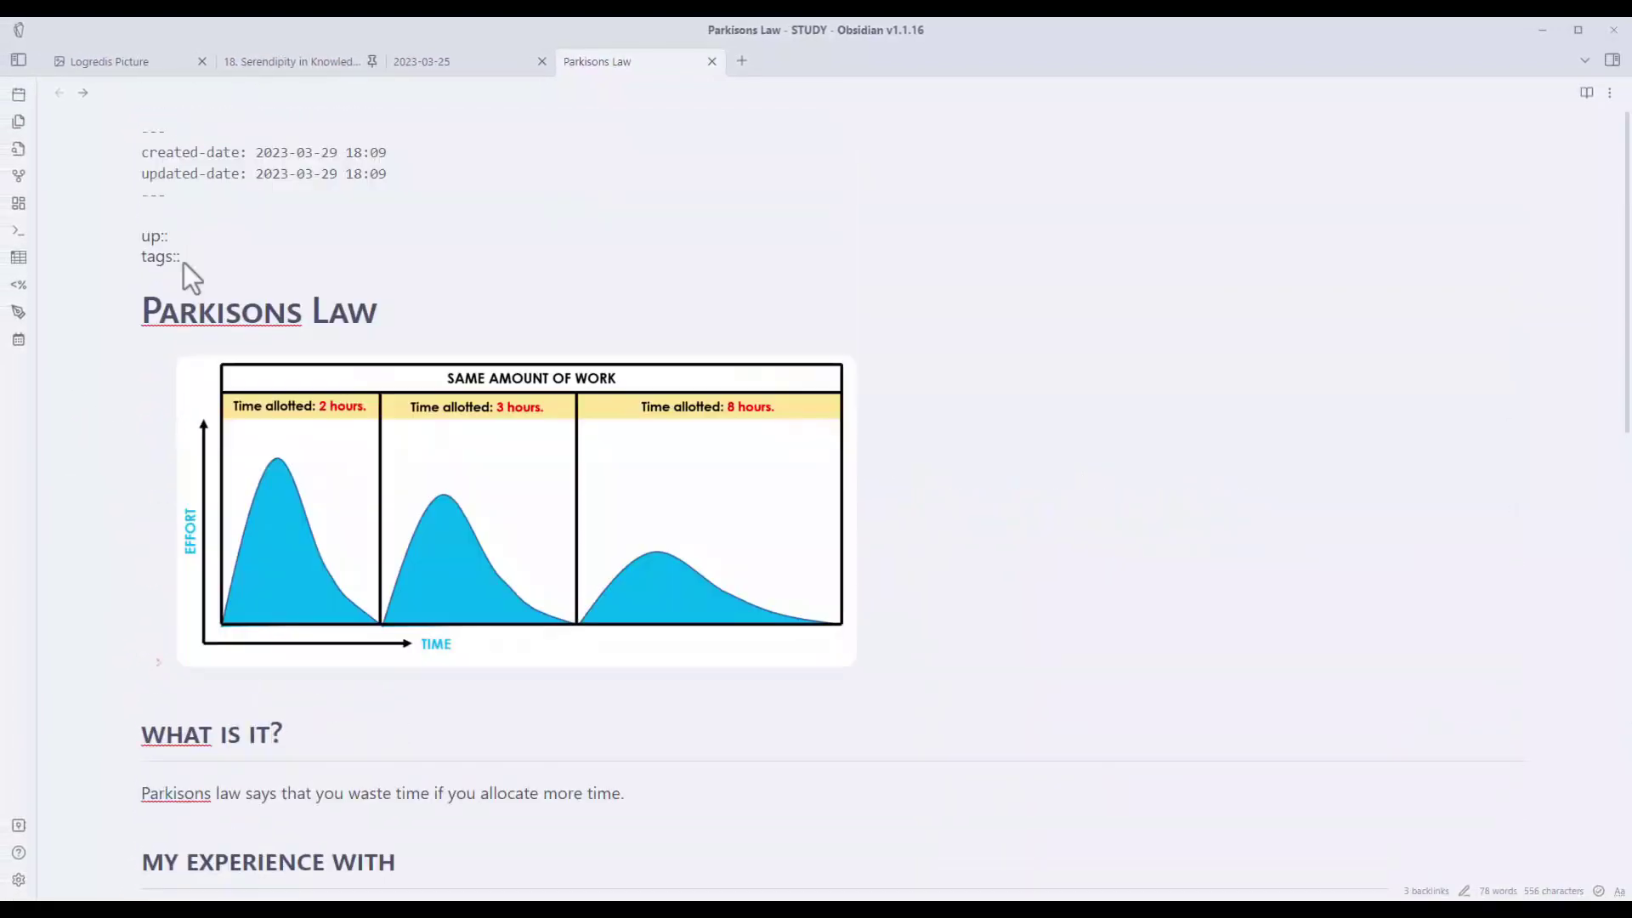
type("#timeManagment")
key("Return")
type("#pod")
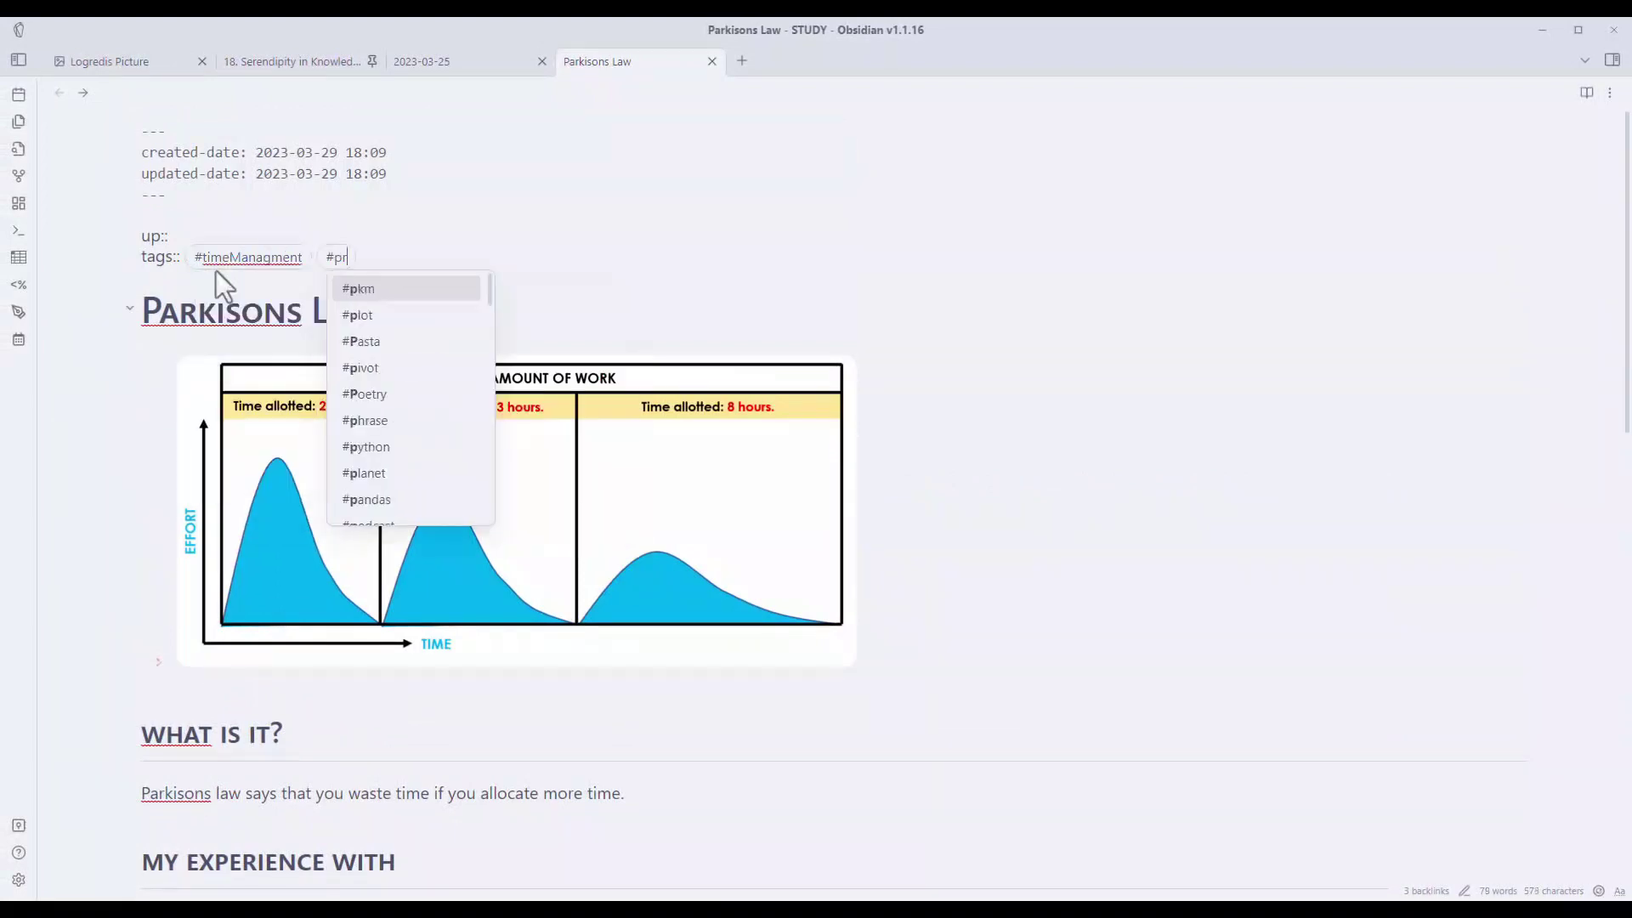
key("BackSpace")
key("BackSpace")
key("BackSpace")
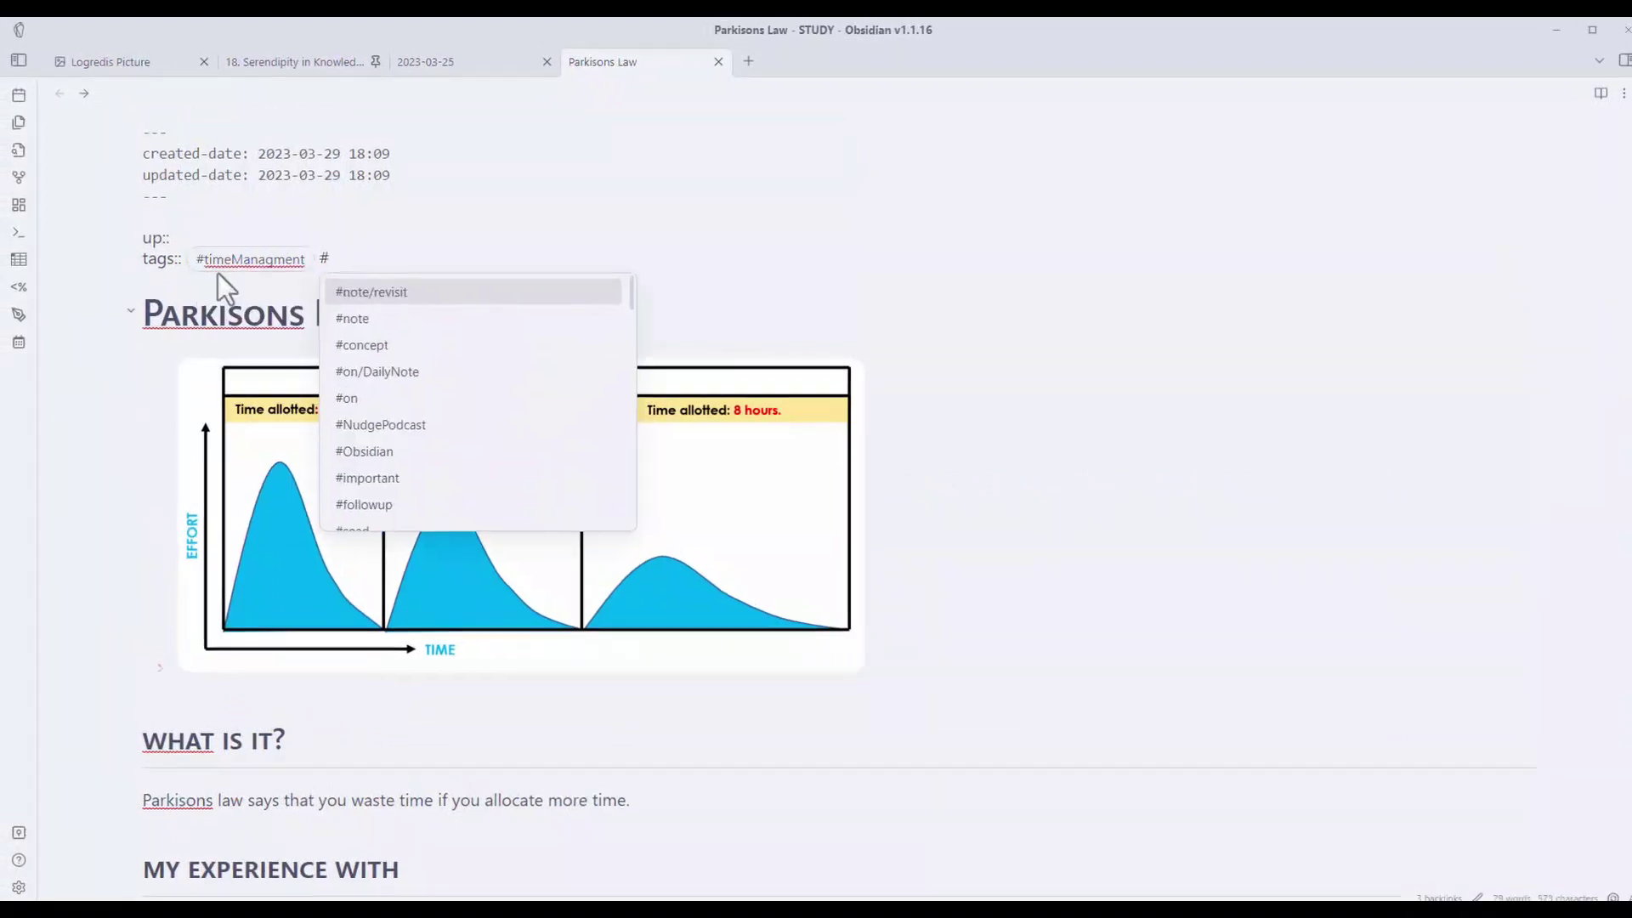
type("on/p")
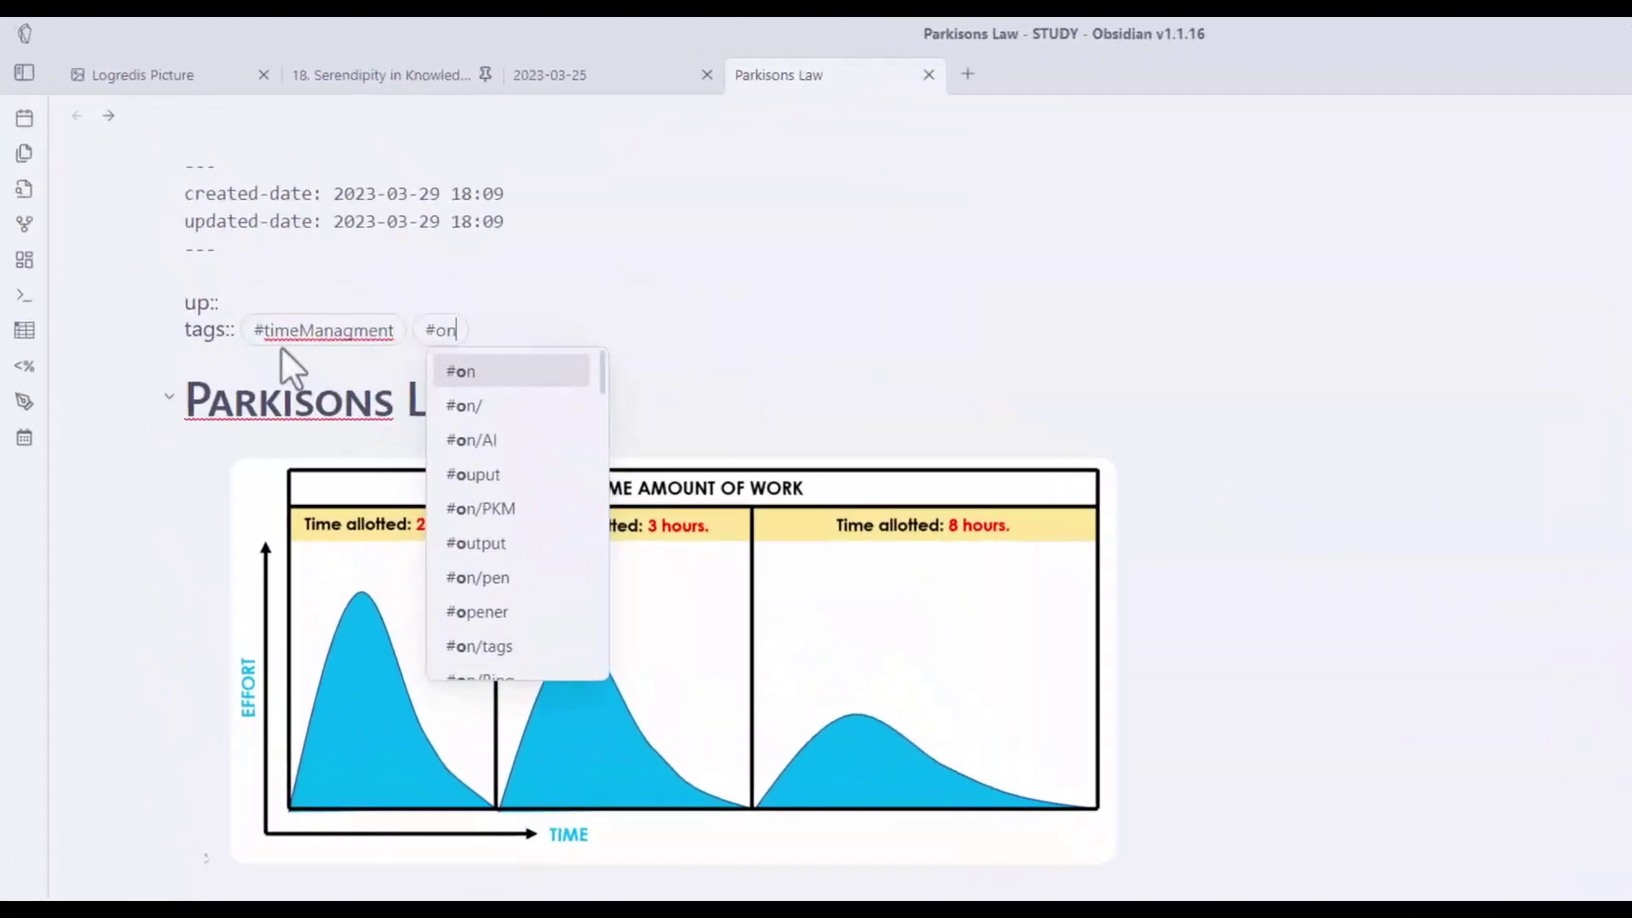
key("Return")
Prefix the time management tag with "on/" so it reads #on/timeManagment
left_click(214, 260)
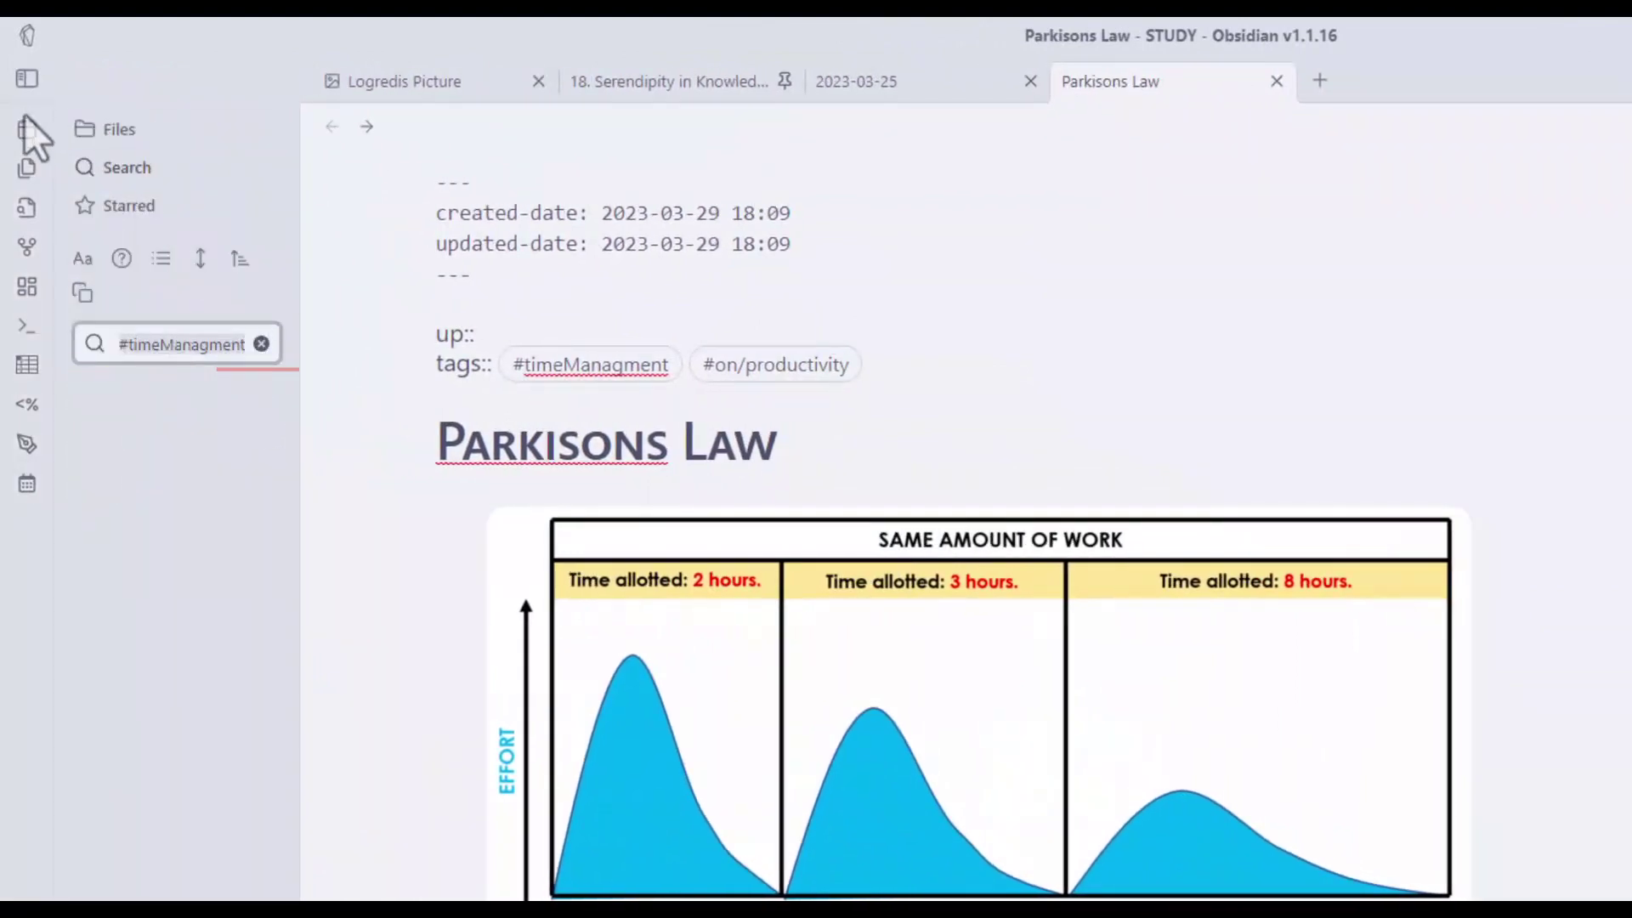
left_click(28, 79)
left_click(292, 364)
type("on/")
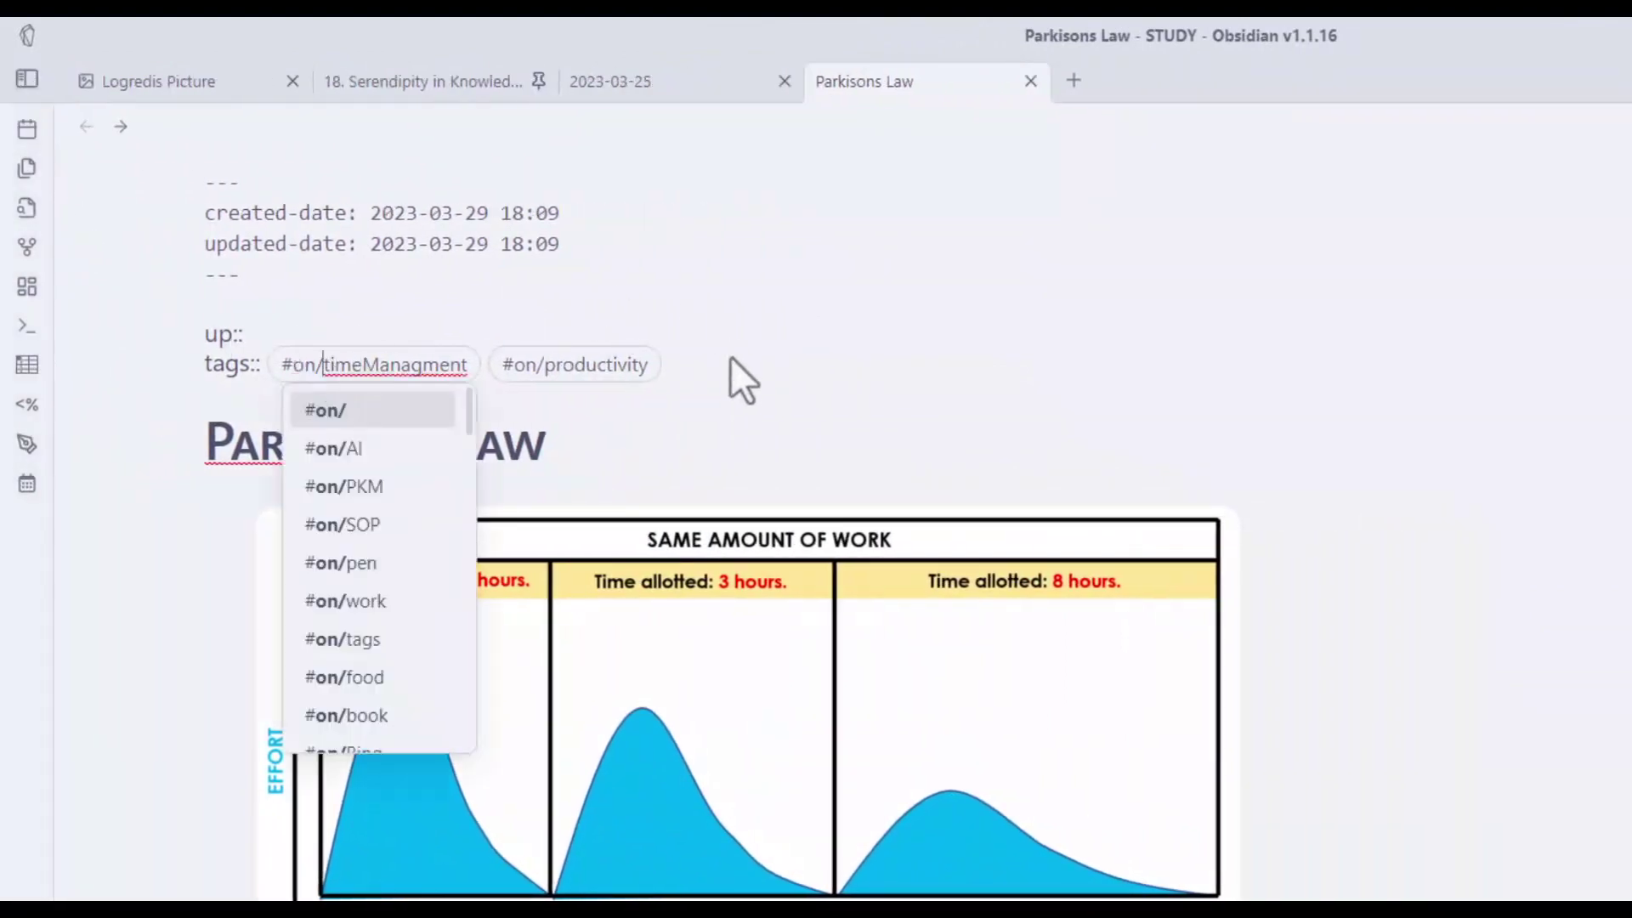
left_click(732, 363)
Review the whole Parkisons Law note, from its tags and chart through the written sections to the Tag log entry
scroll(682, 450, "down", 2)
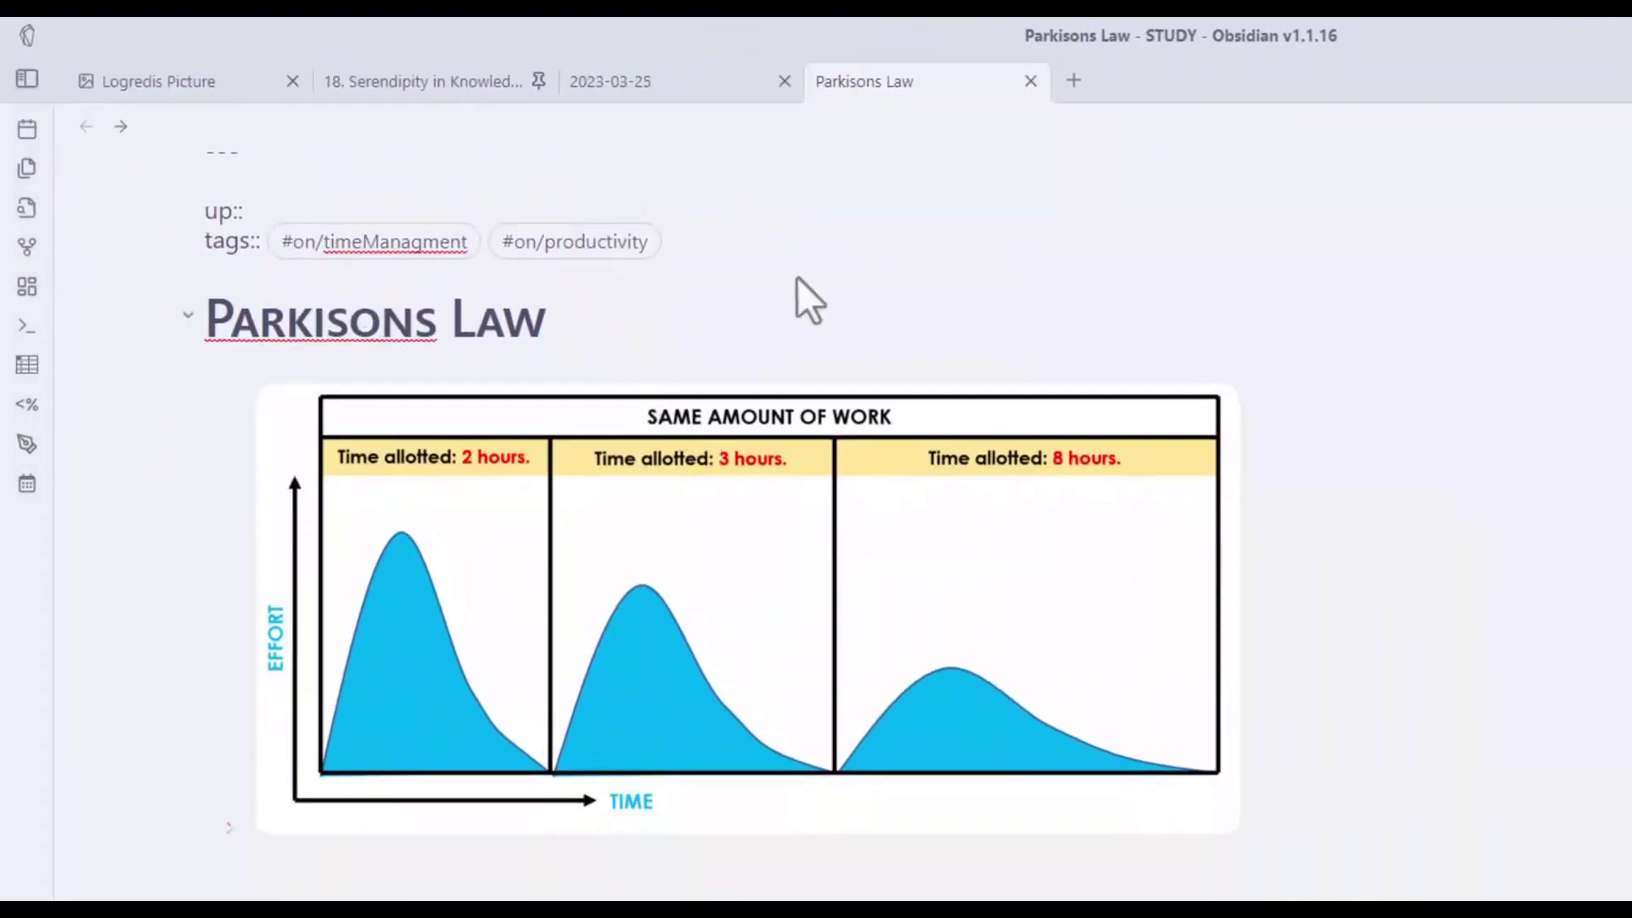
scroll(802, 298, "up", 2)
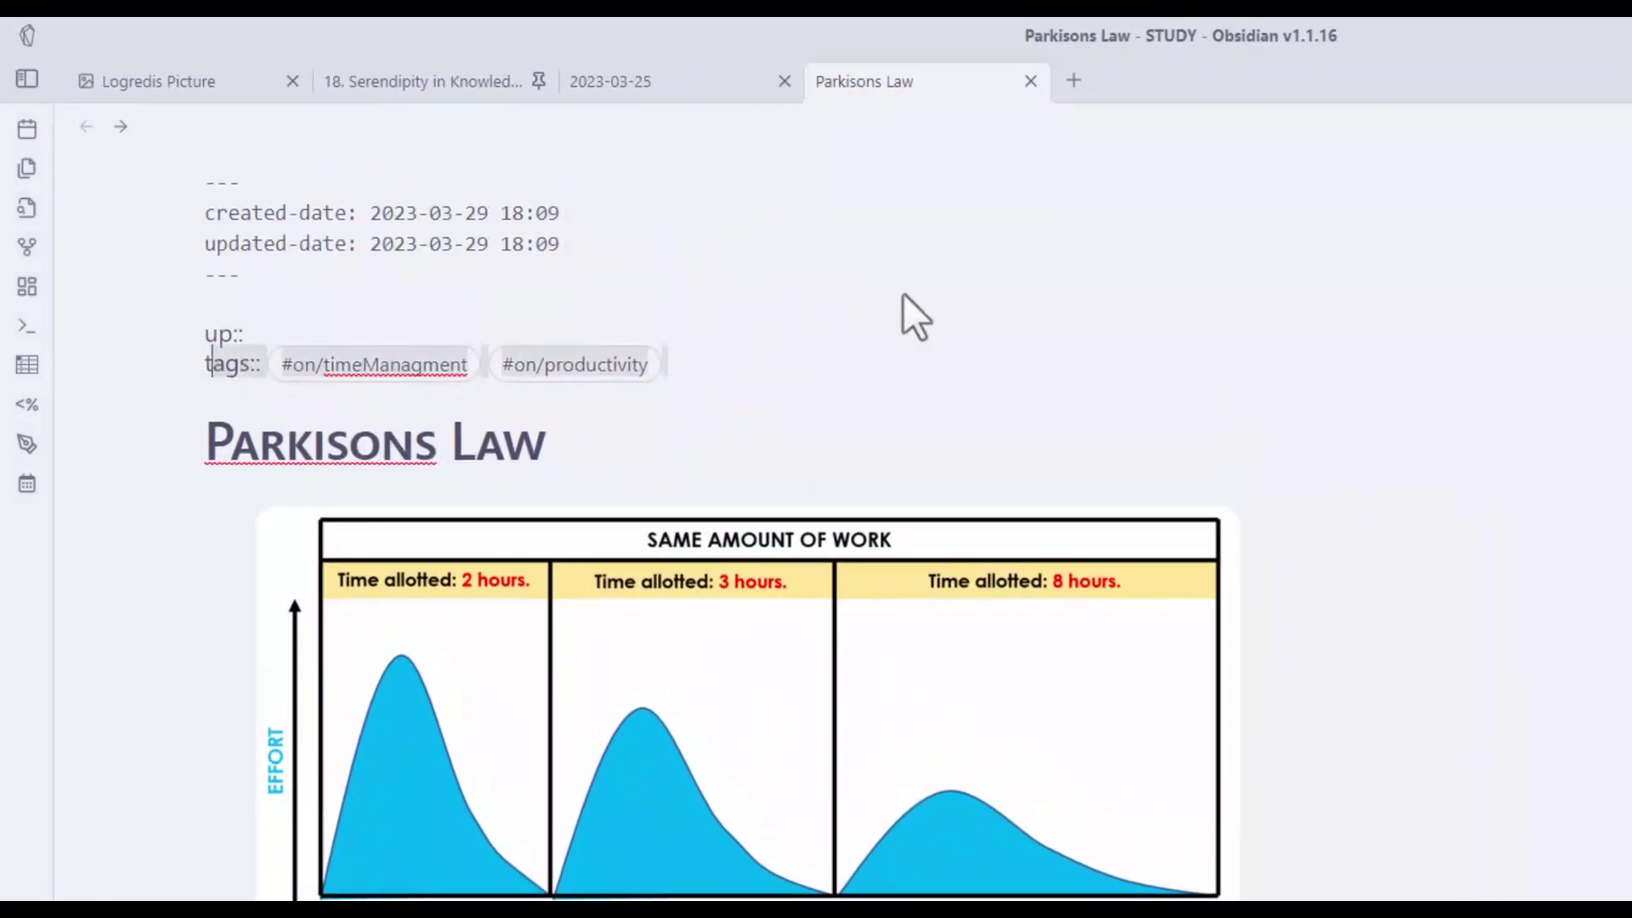
scroll(671, 342, "down", 1)
scroll(680, 357, "down", 10)
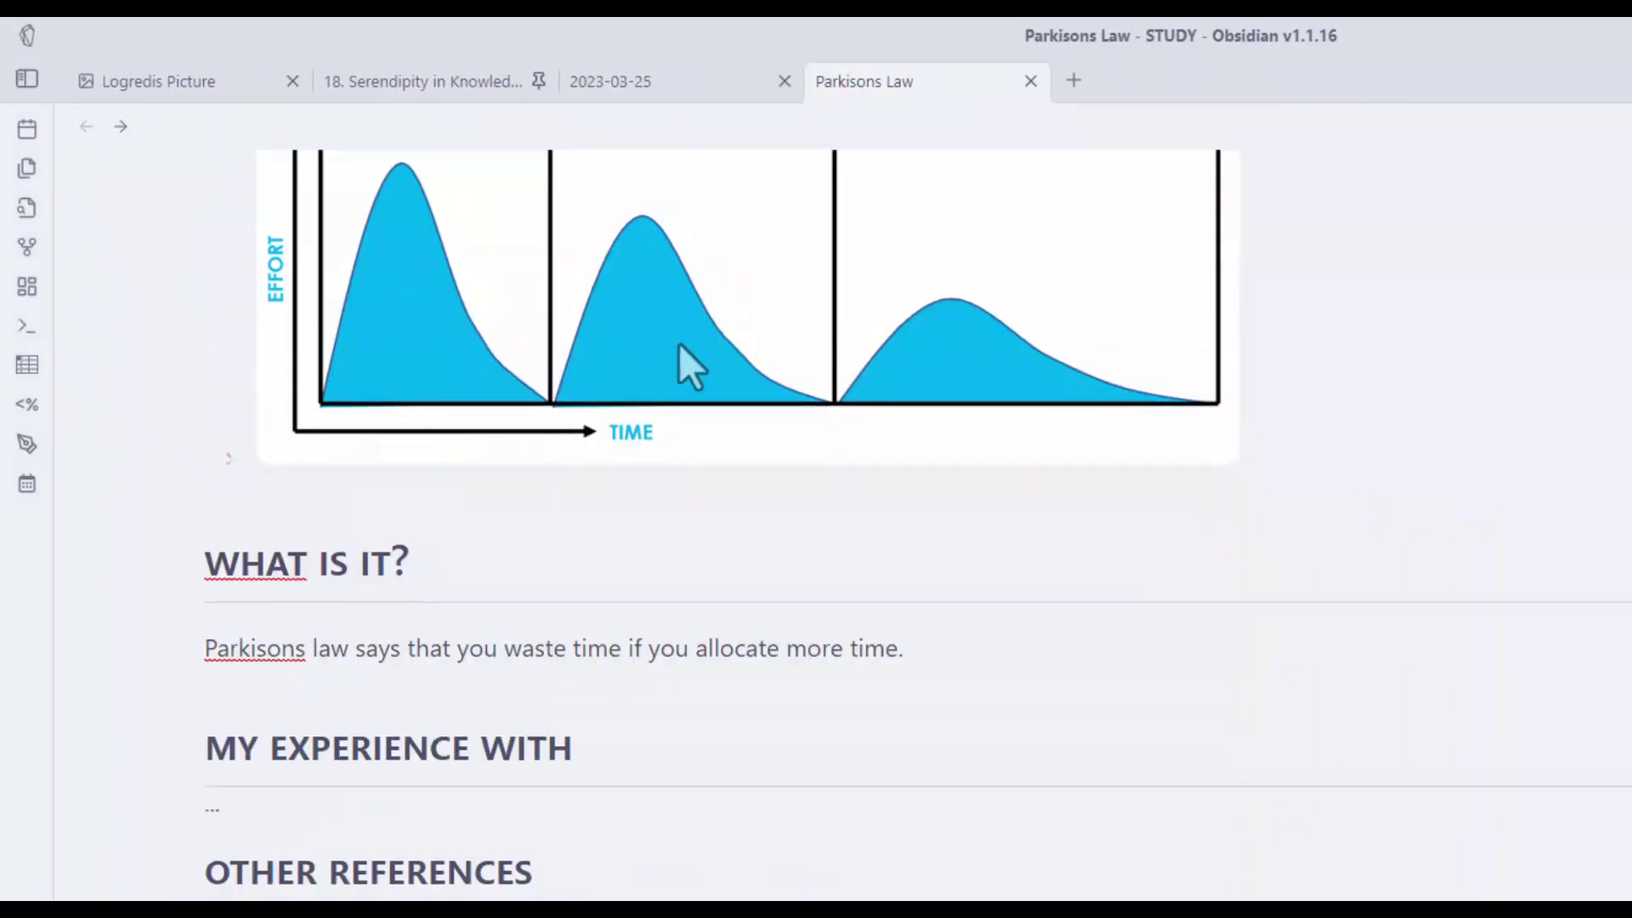
scroll(682, 364, "up", 3)
scroll(1140, 773, "down", 3)
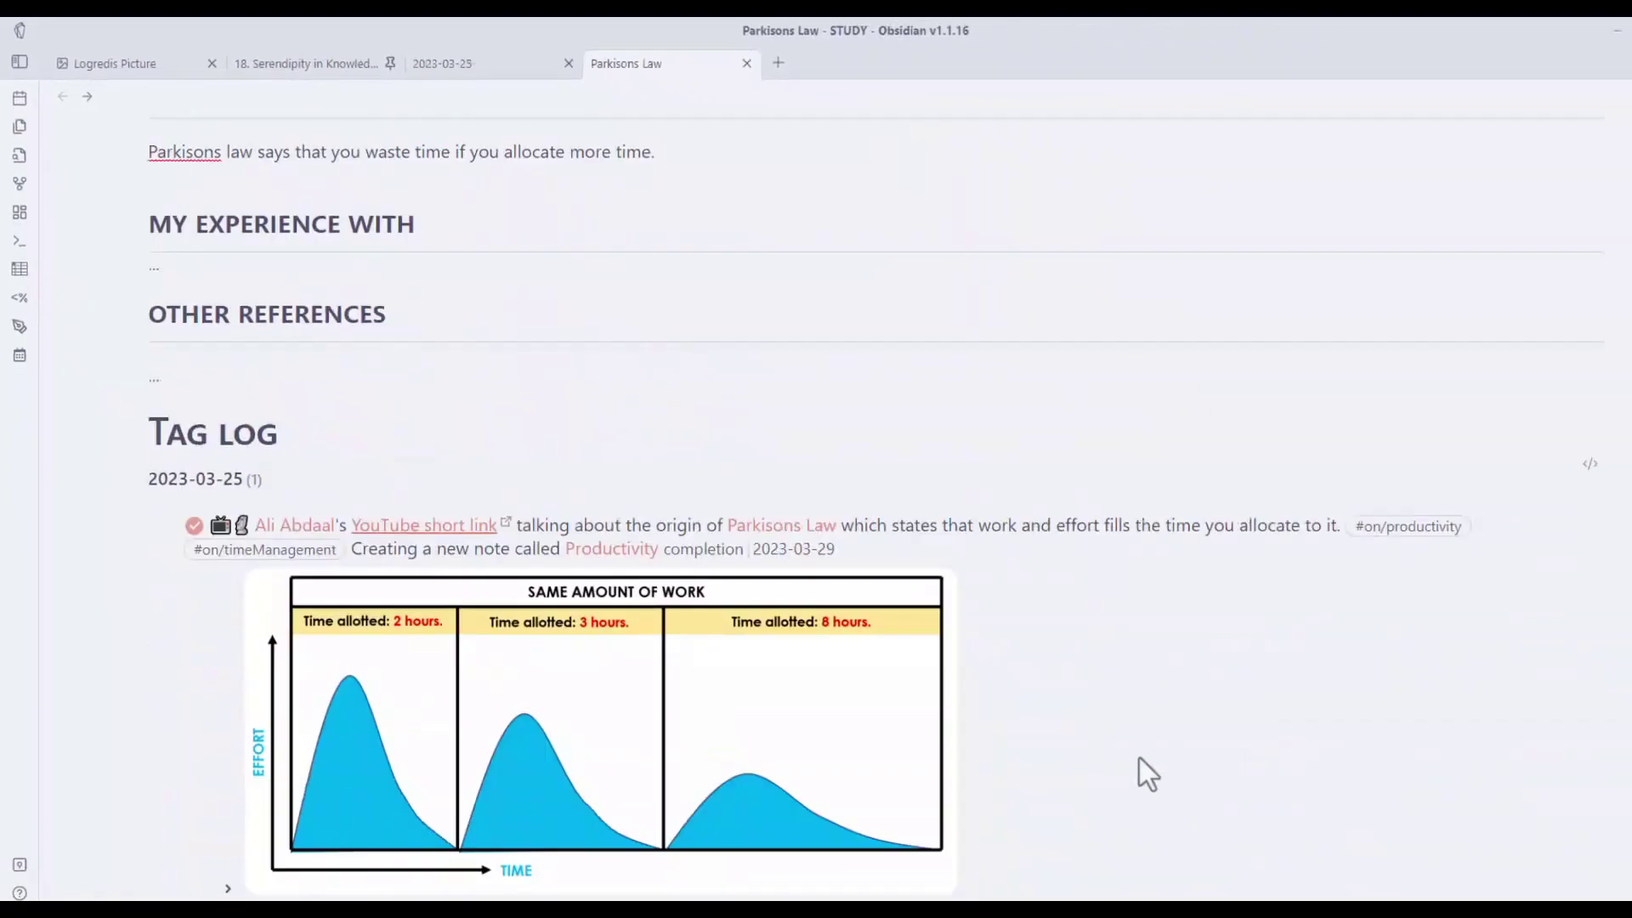
scroll(922, 583, "up", 3)
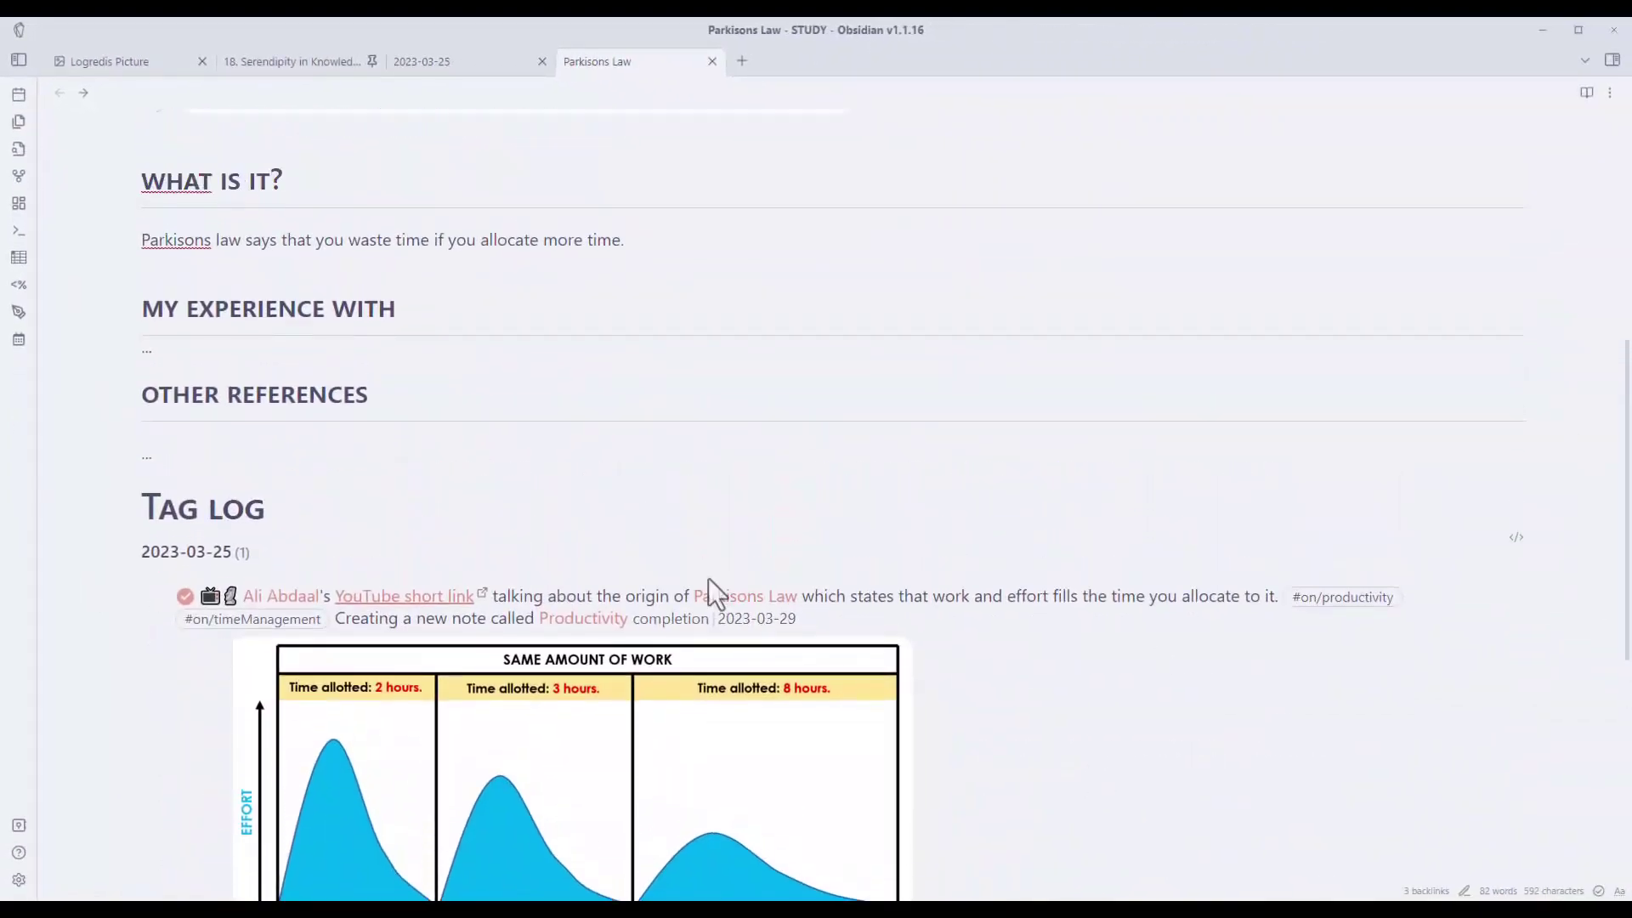
scroll(481, 557, "up", 1)
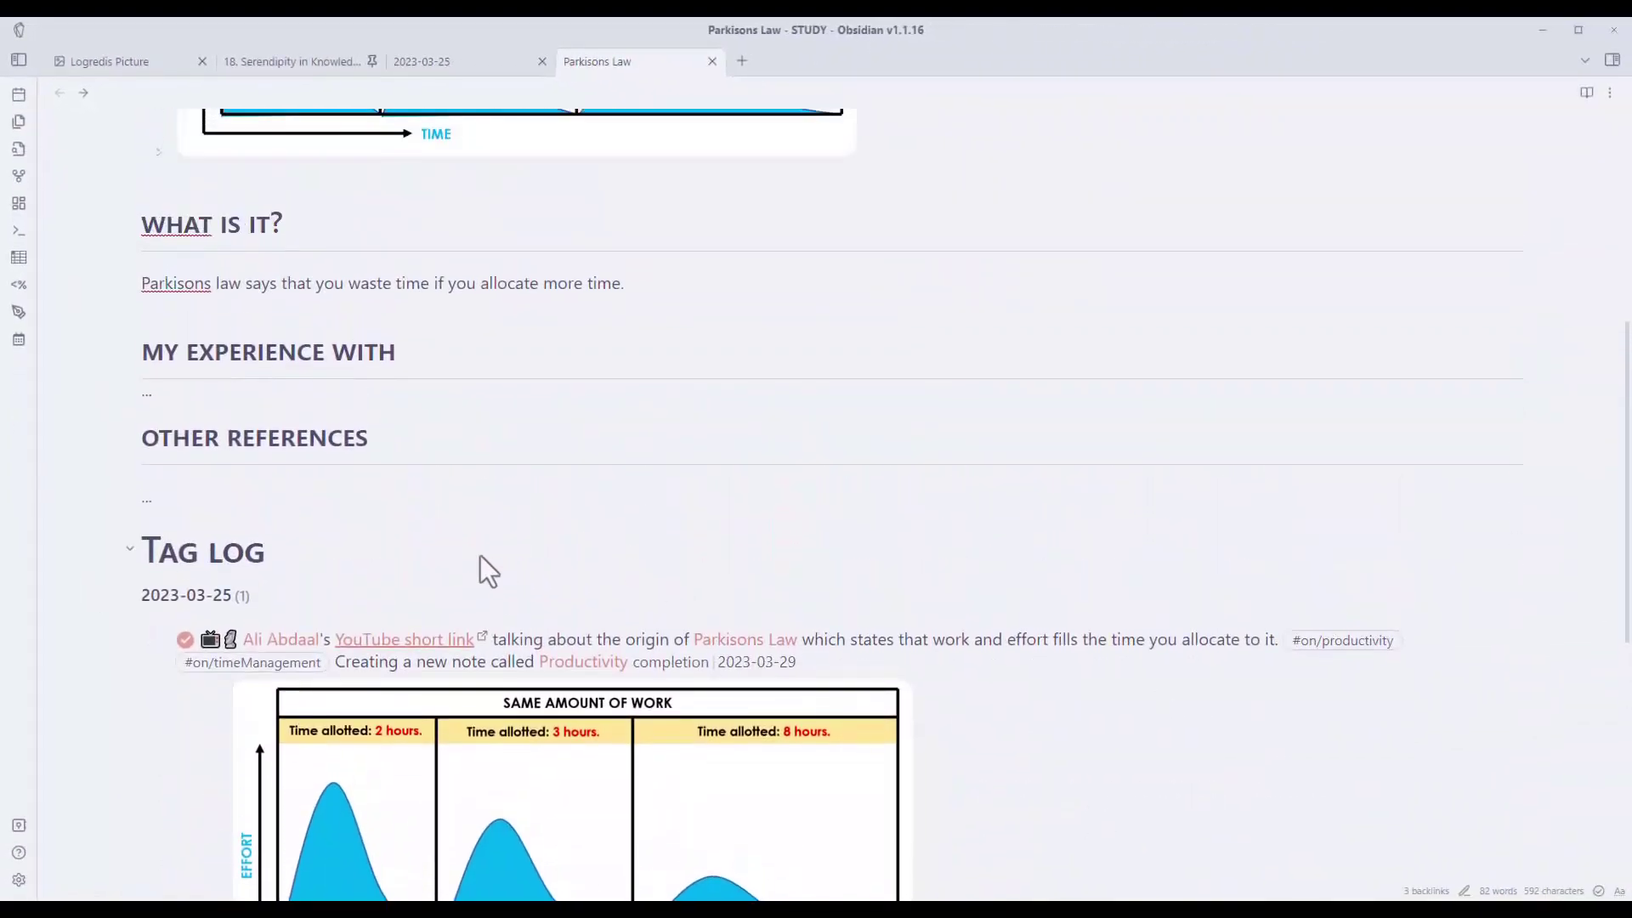
scroll(452, 544, "up", 6)
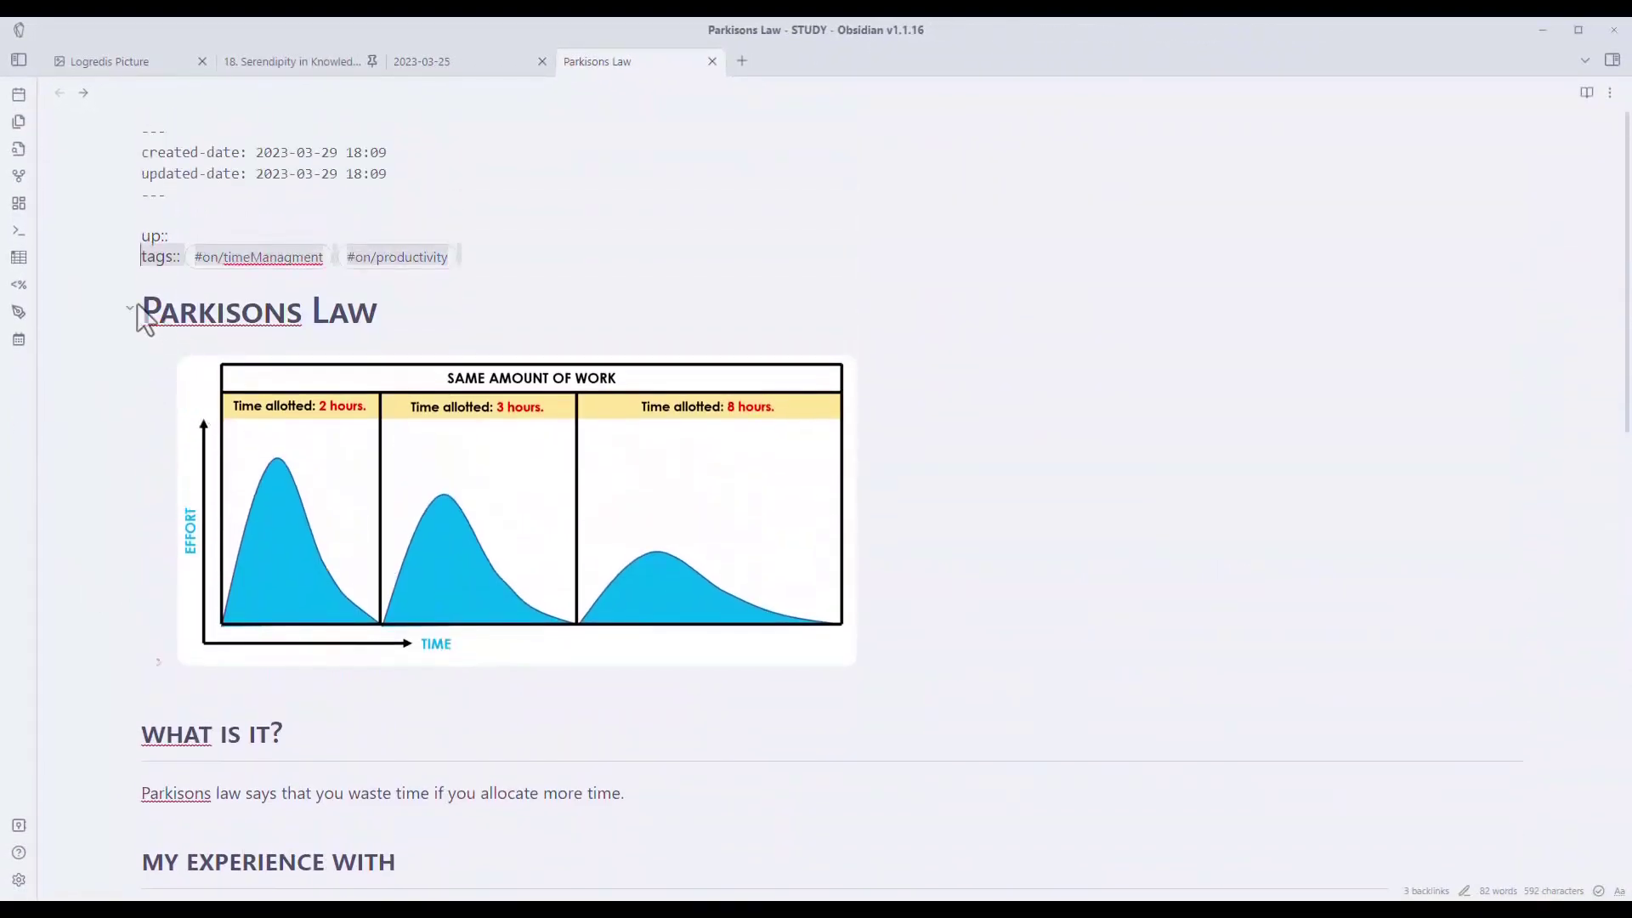
Fold the Parkisons Law and Tag log sections, and unfold the Parkisons Law section again
left_click(130, 310)
left_click(131, 373)
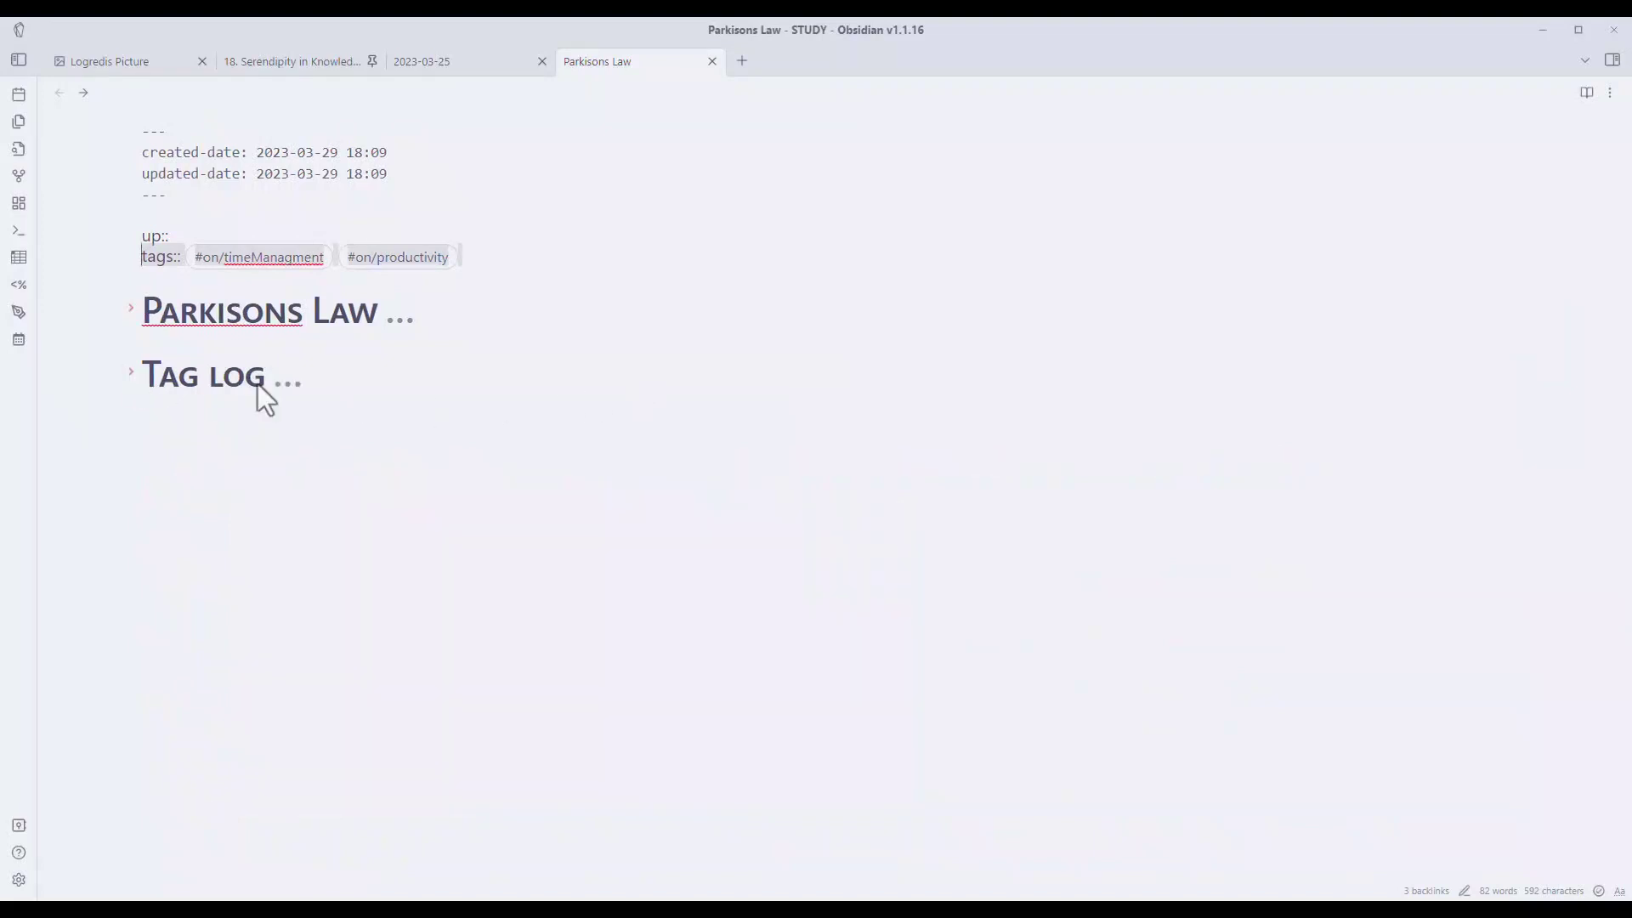
left_click(130, 310)
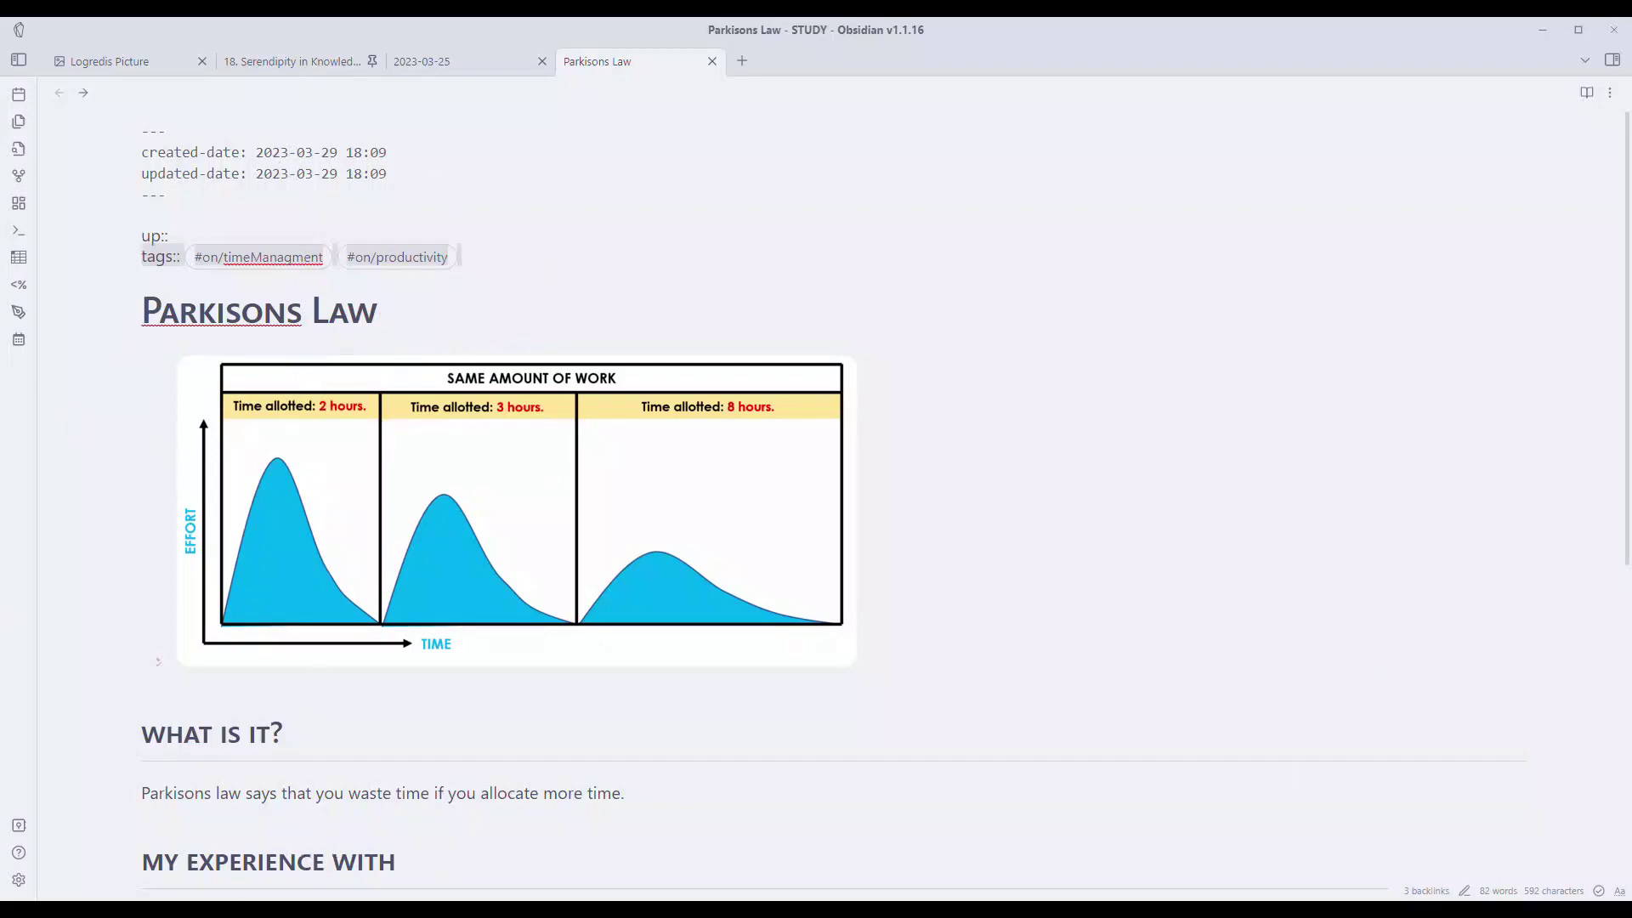
Create a new note in its own tab and name it "Productivity"
left_click(742, 68)
type("Productivity")
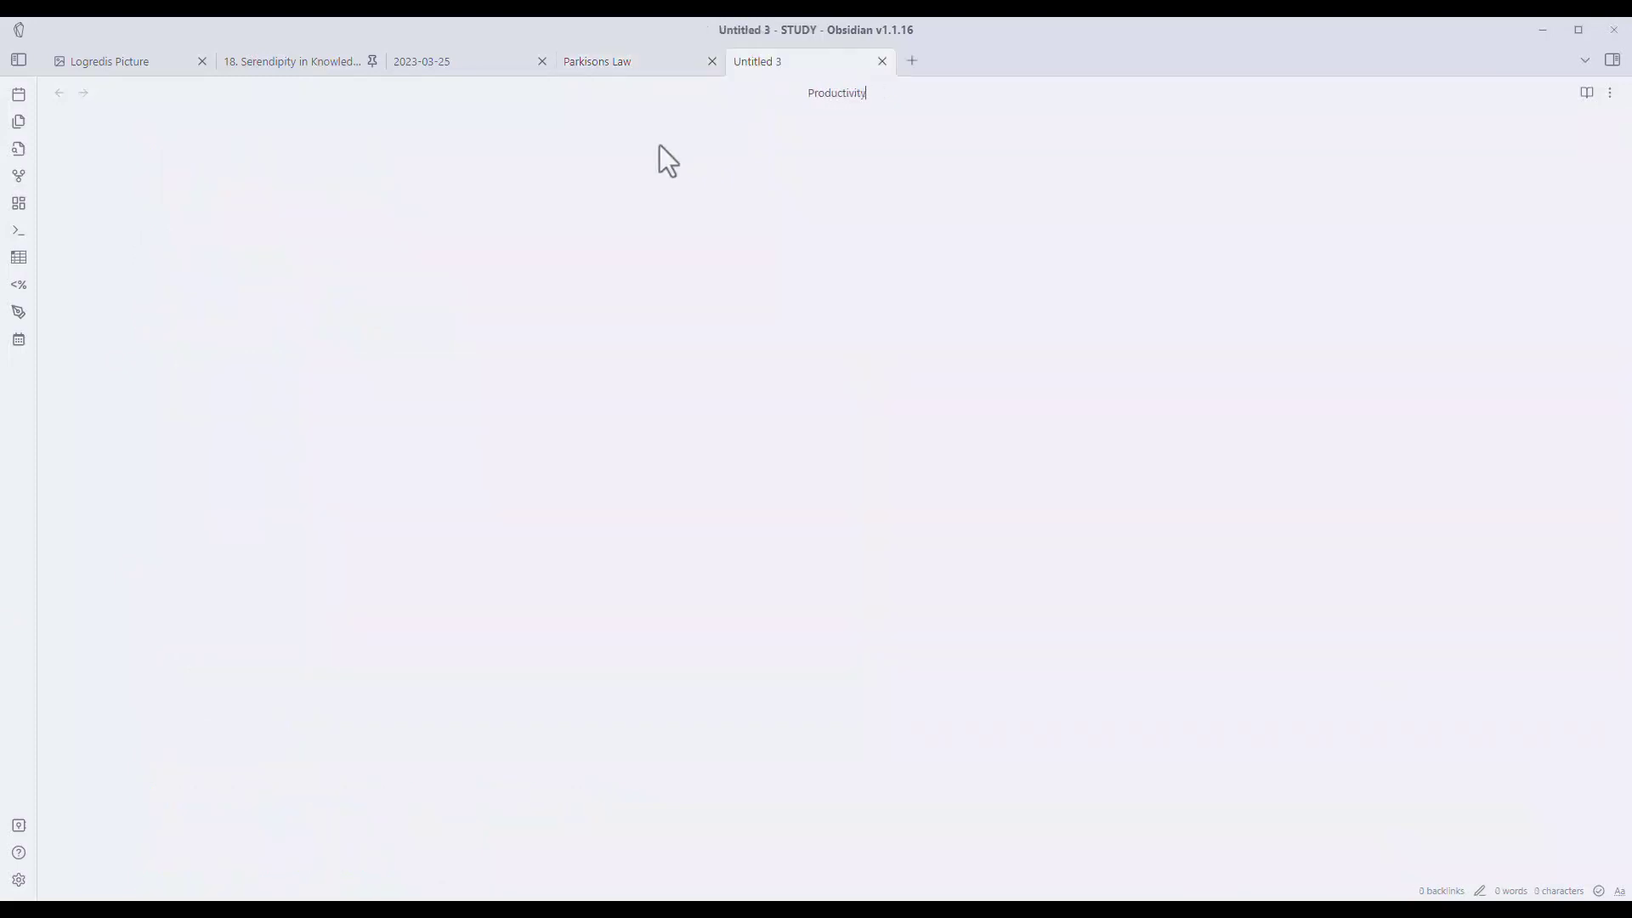
key("Return")
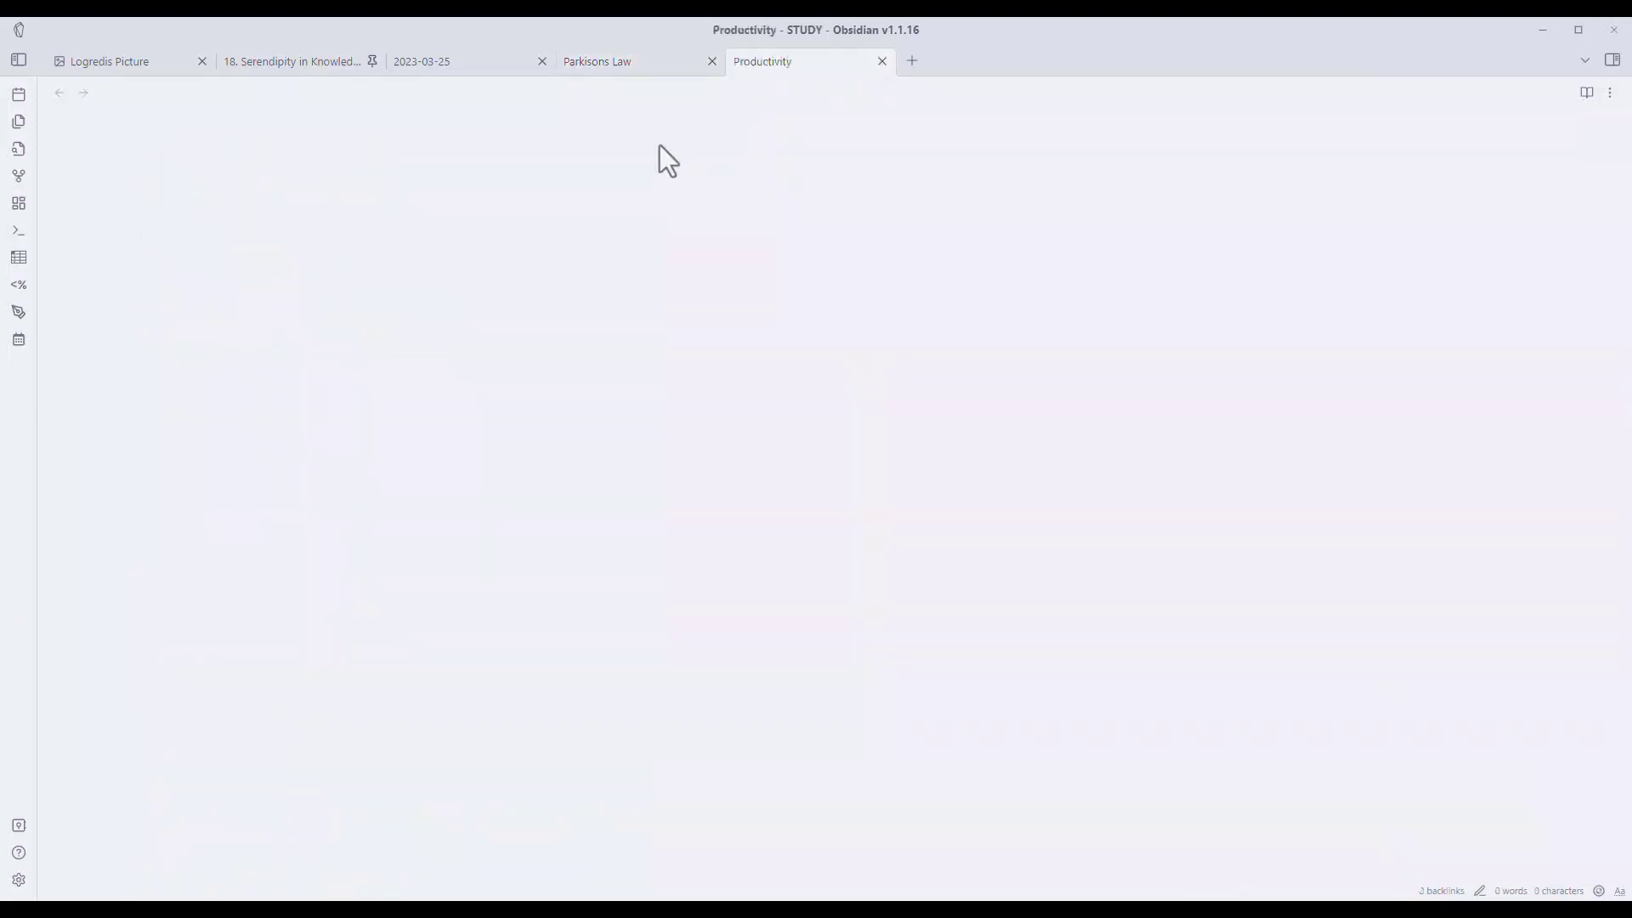
Insert the MOC template into the empty Productivity note
key("alt+e")
type("moc")
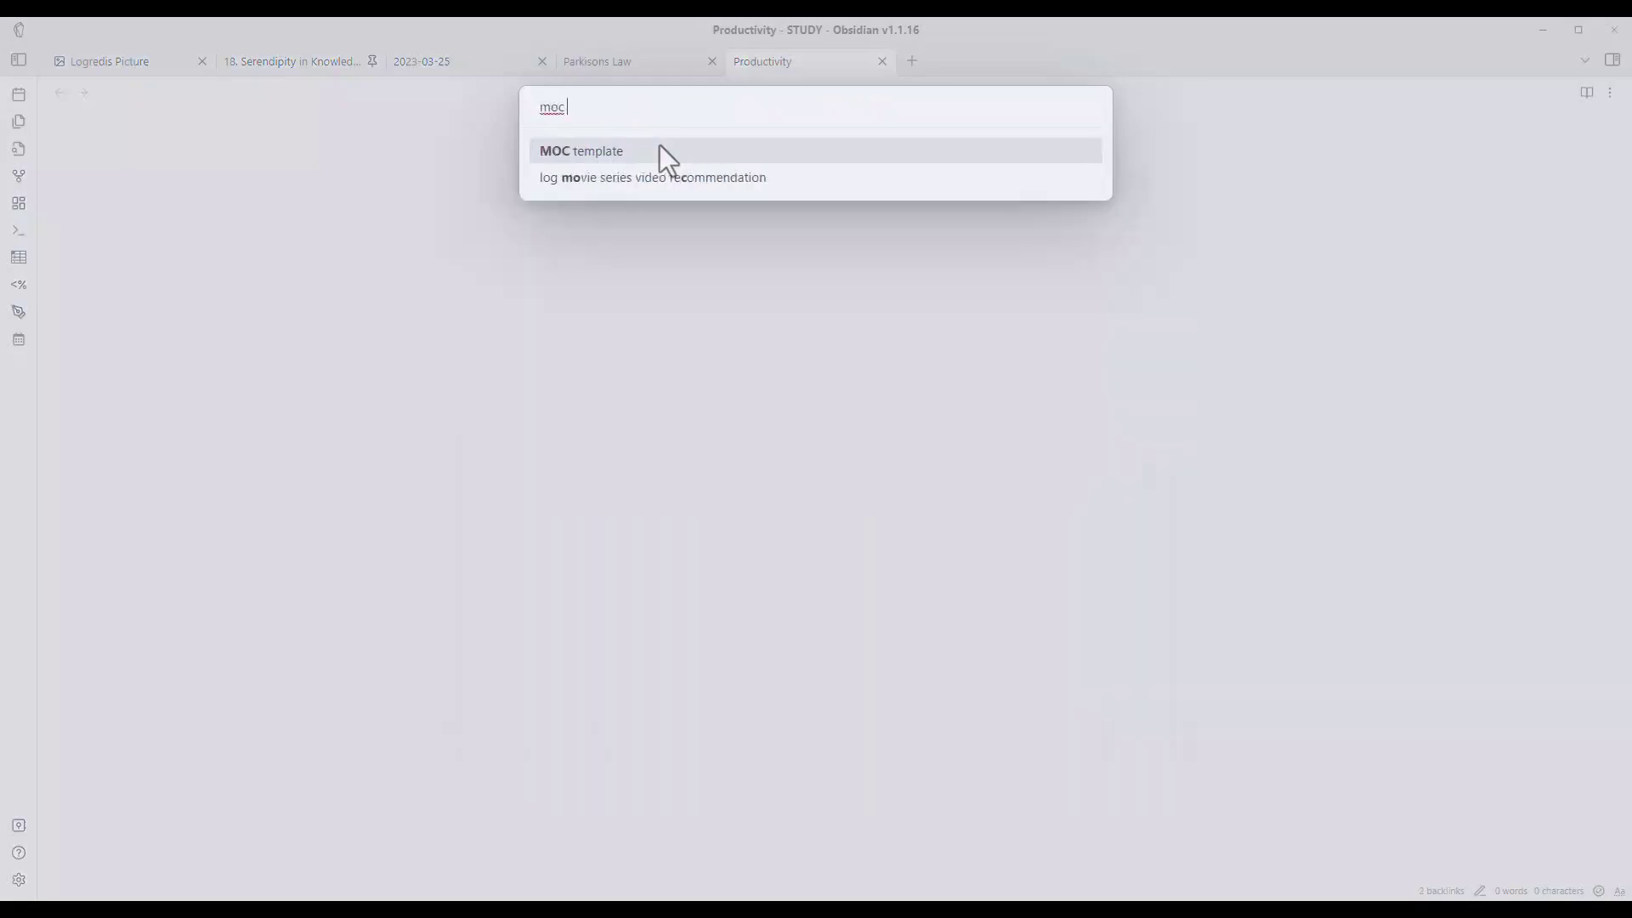
key("Return")
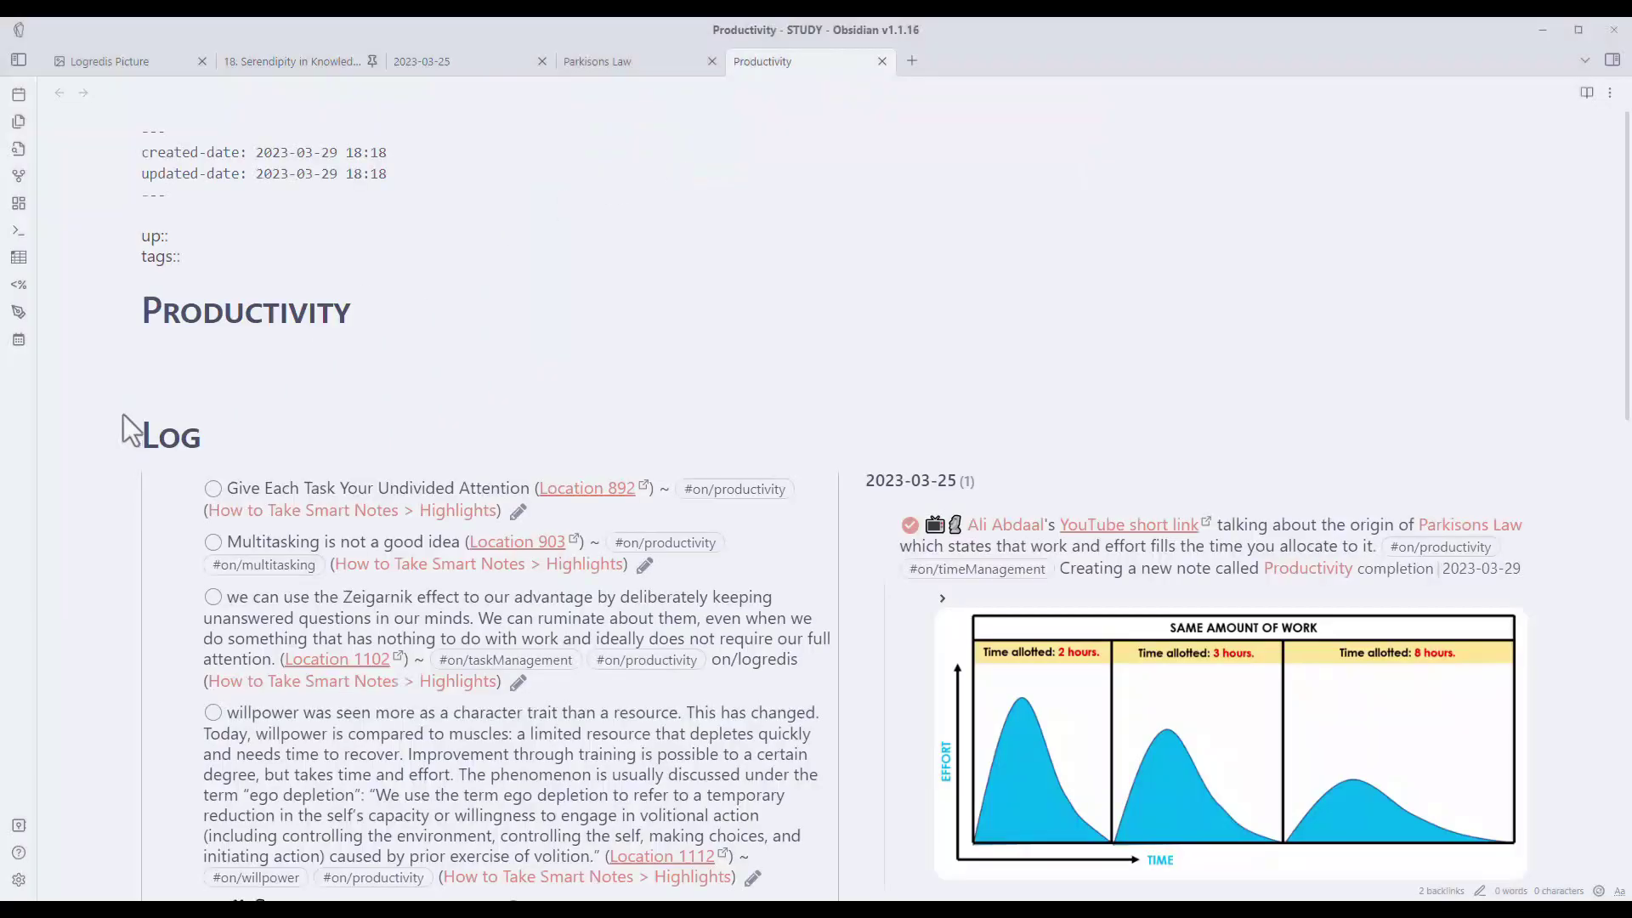
Set the default editing mode to Source mode in the editor settings and return to the note
left_click(18, 879)
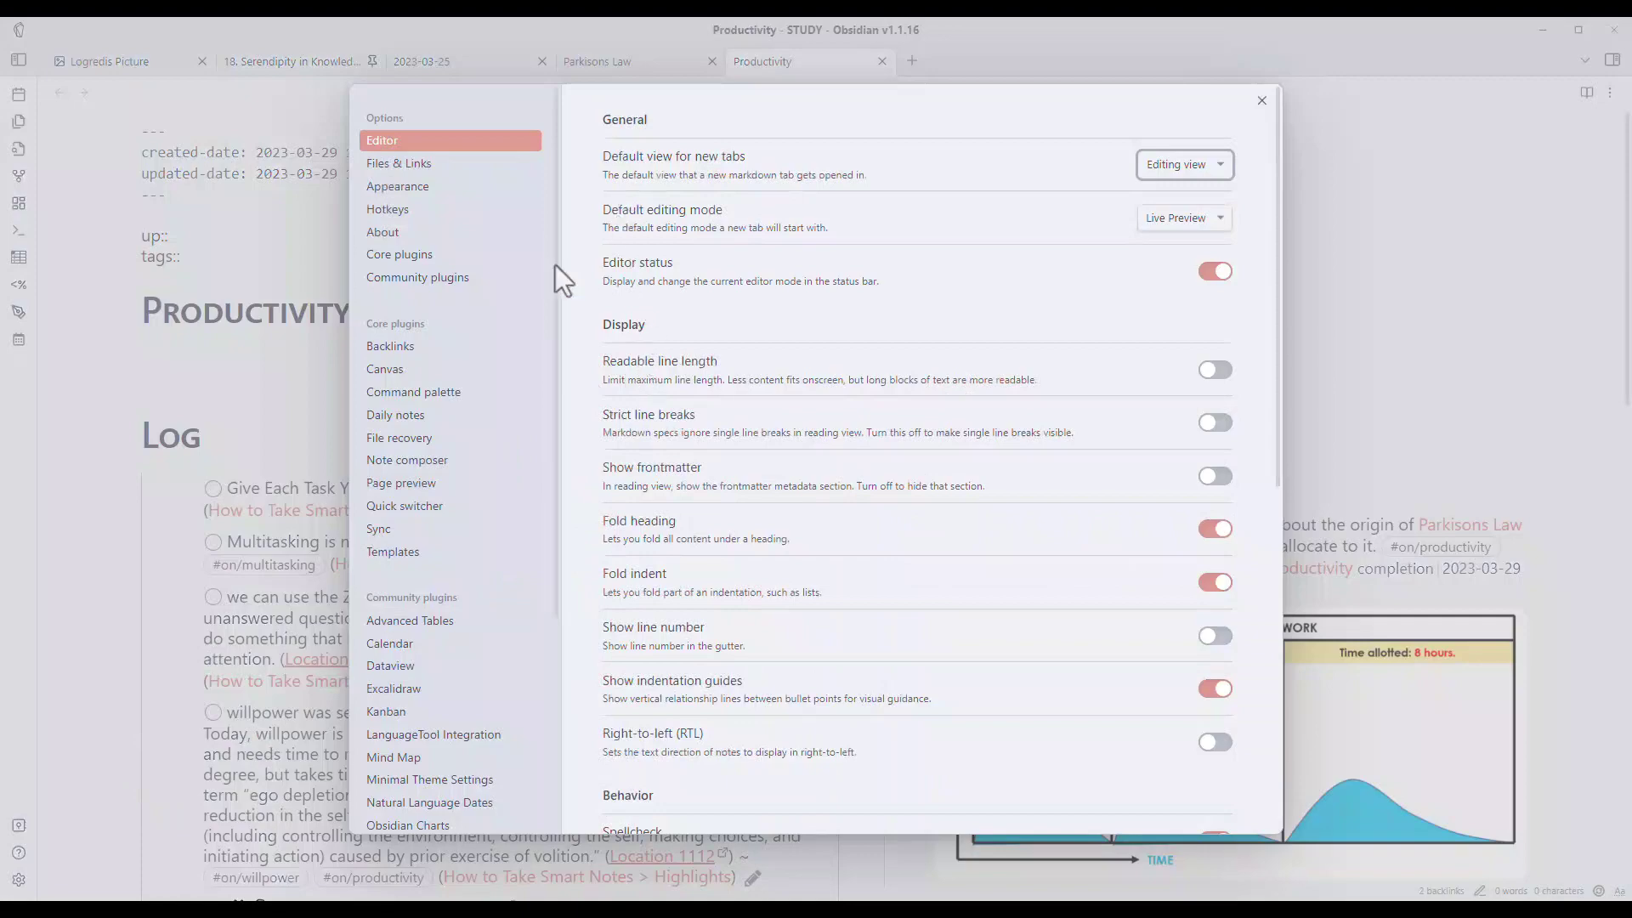
left_click(476, 163)
left_click(493, 142)
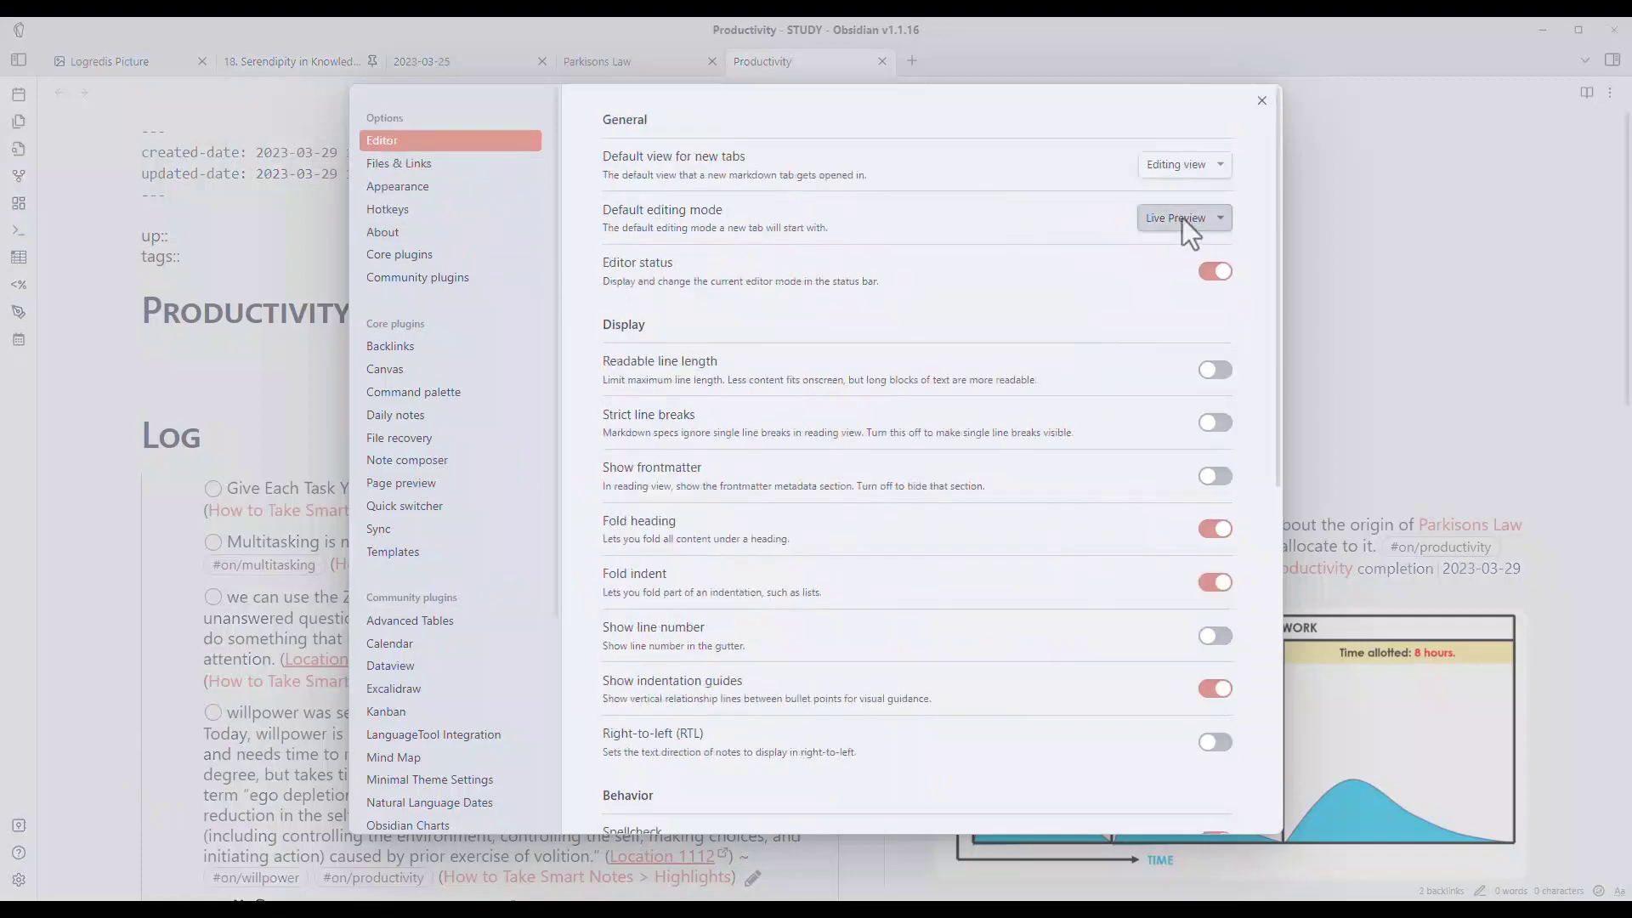
left_click(1181, 218)
left_click(1183, 249)
left_click(1262, 101)
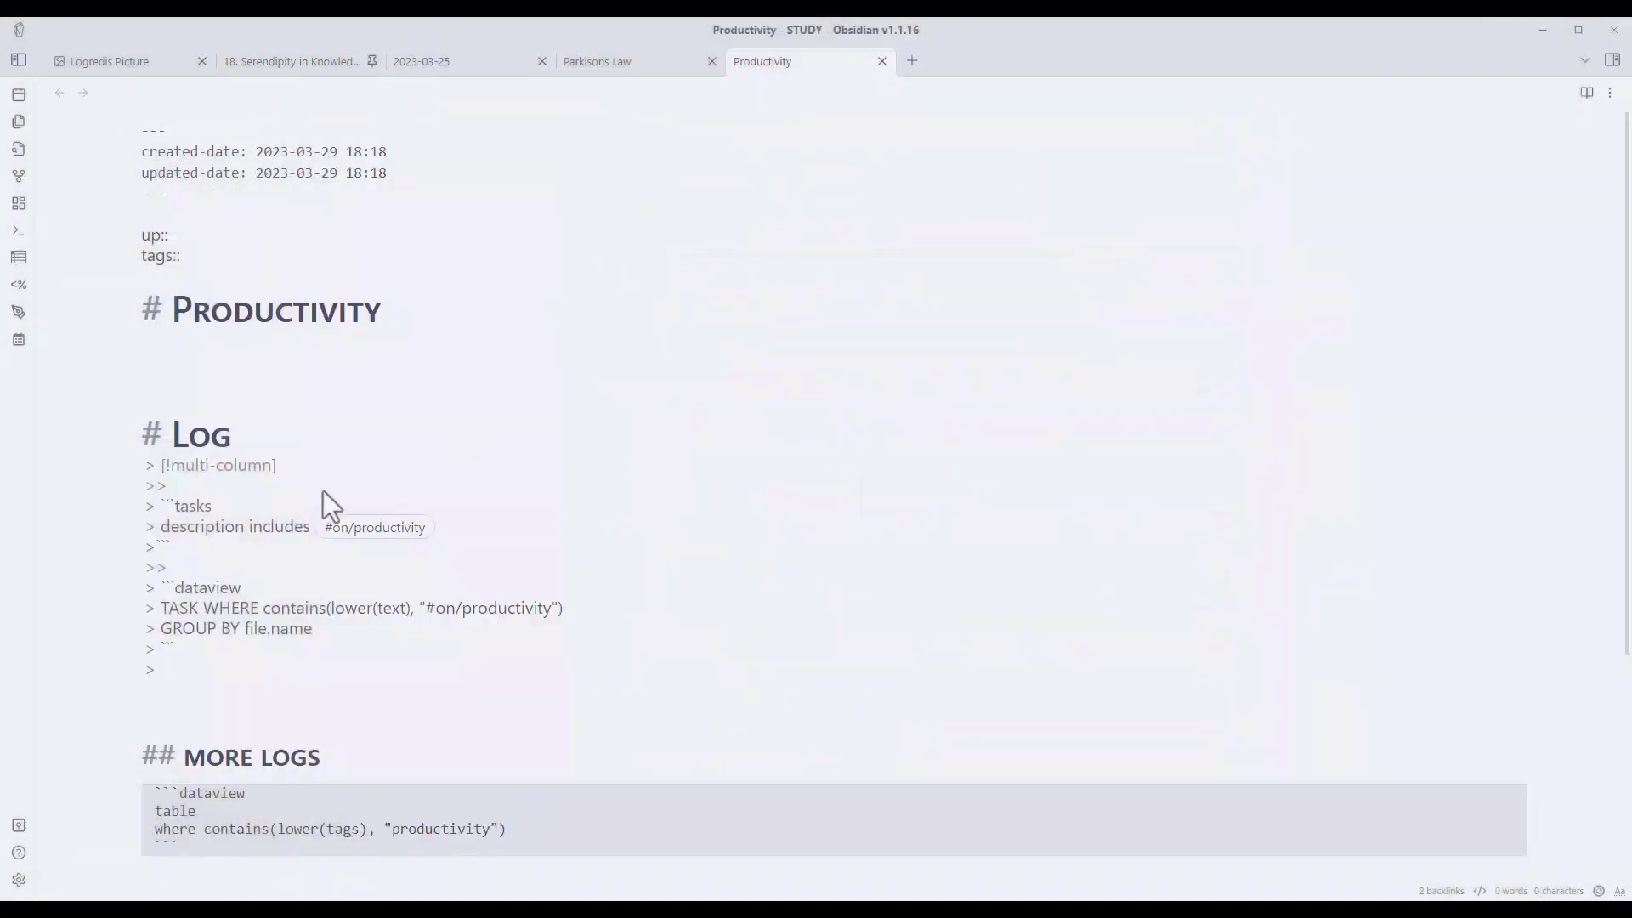
Examine the tasks and dataview queries under Log and More logs, highlighting their productivity filter terms
scroll(450, 489, "down", 2)
left_click(312, 359)
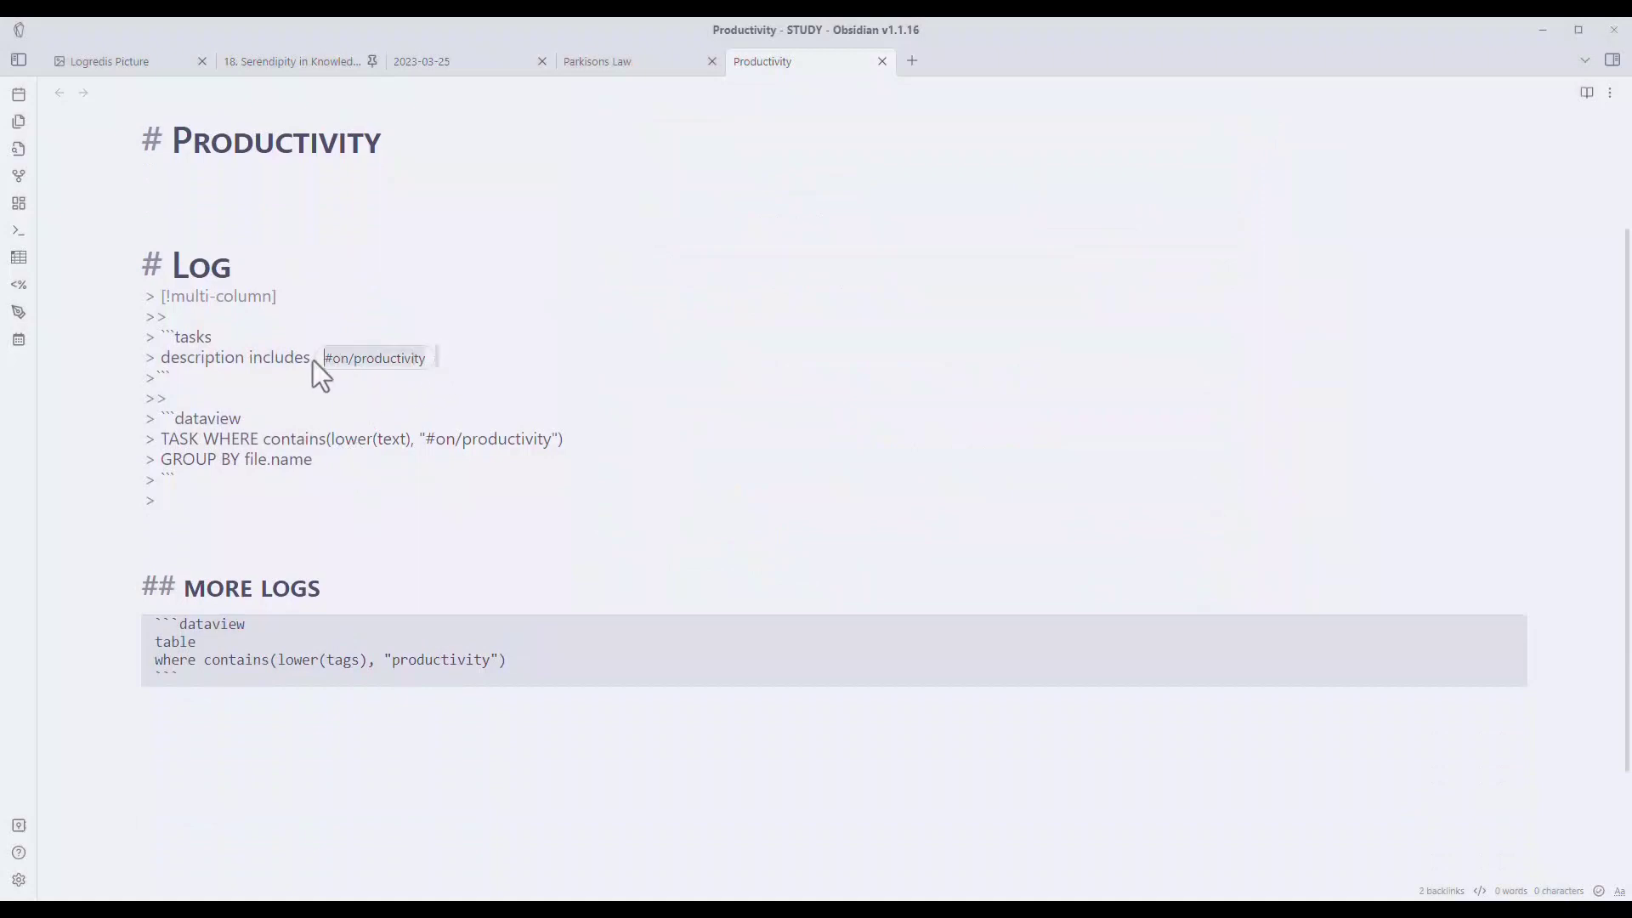
left_click(564, 437)
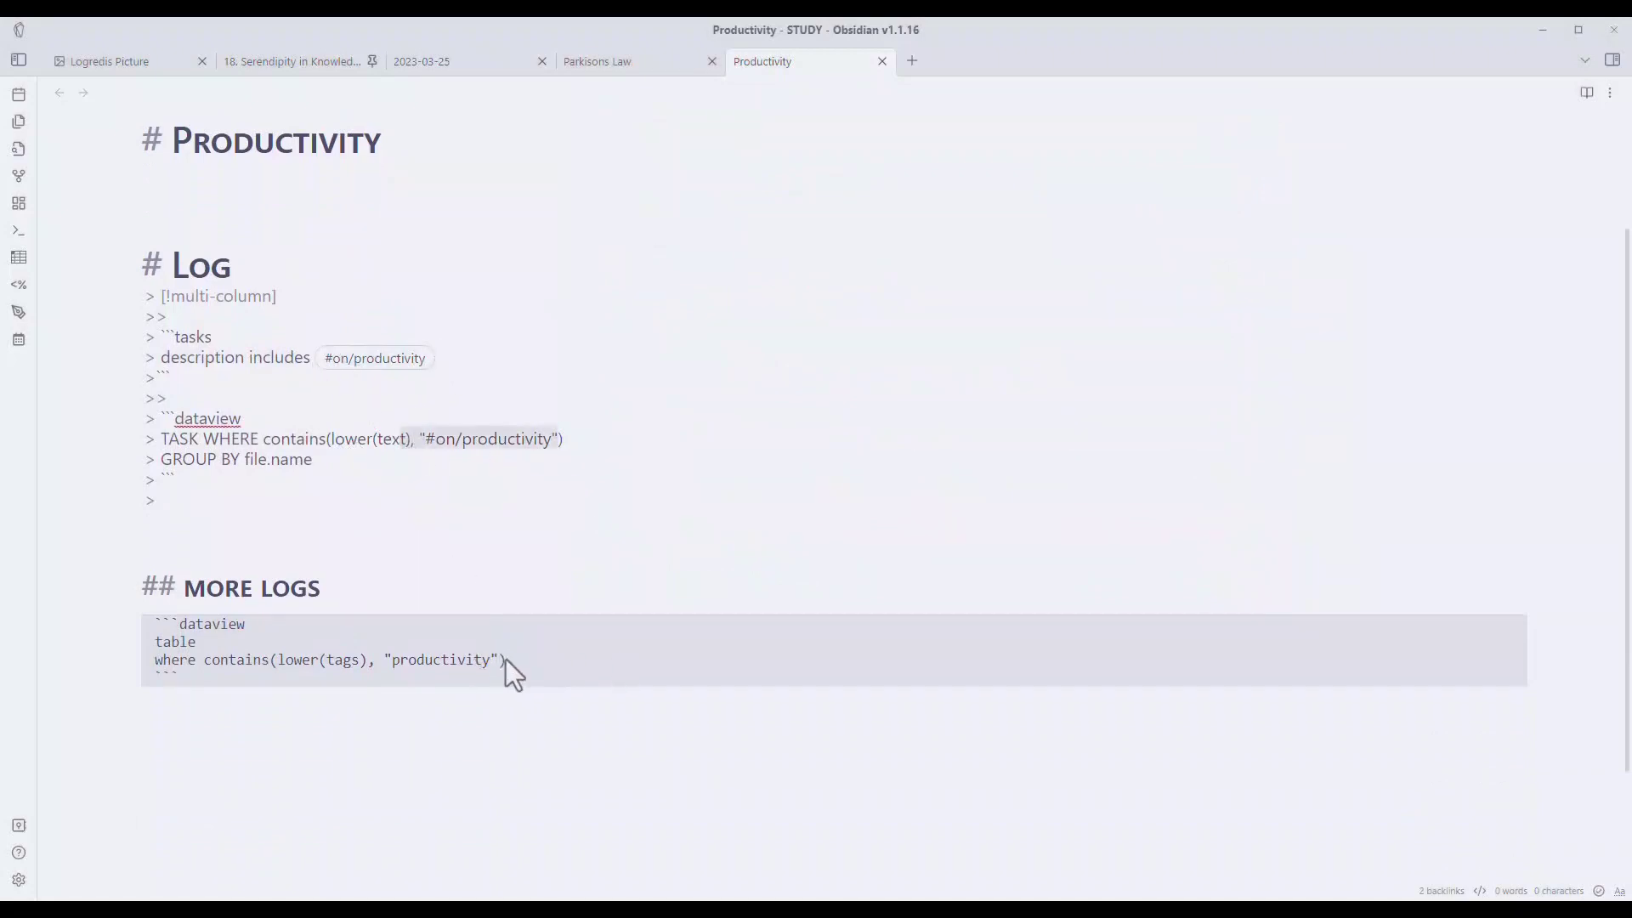
scroll(507, 659, "down", 2)
scroll(626, 607, "up", 4)
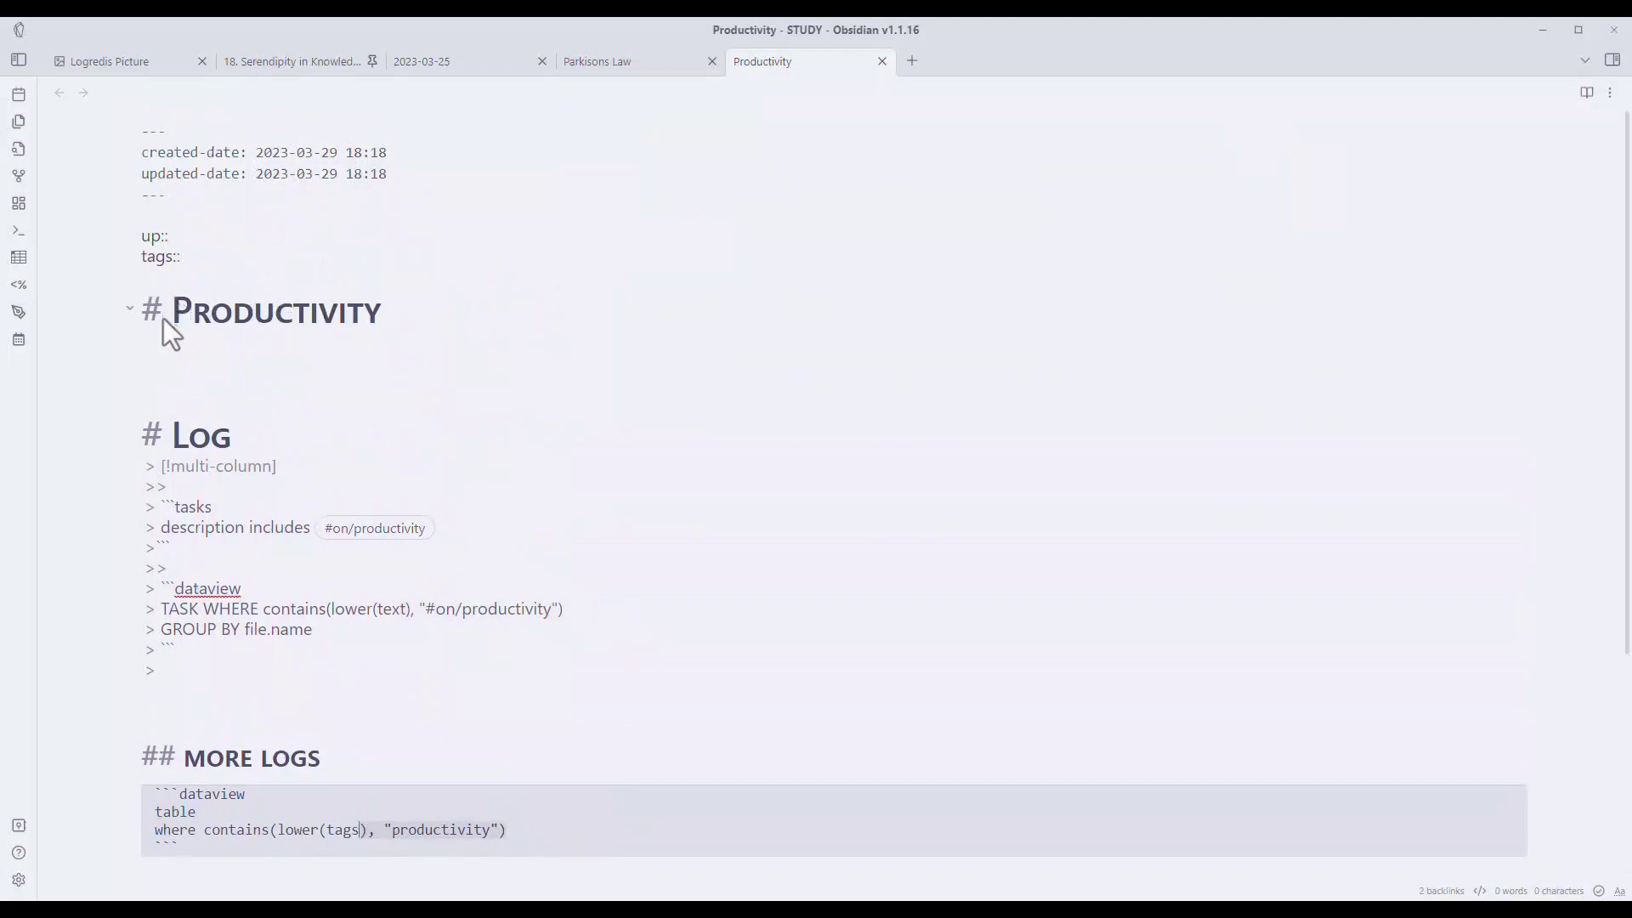
left_click(308, 415)
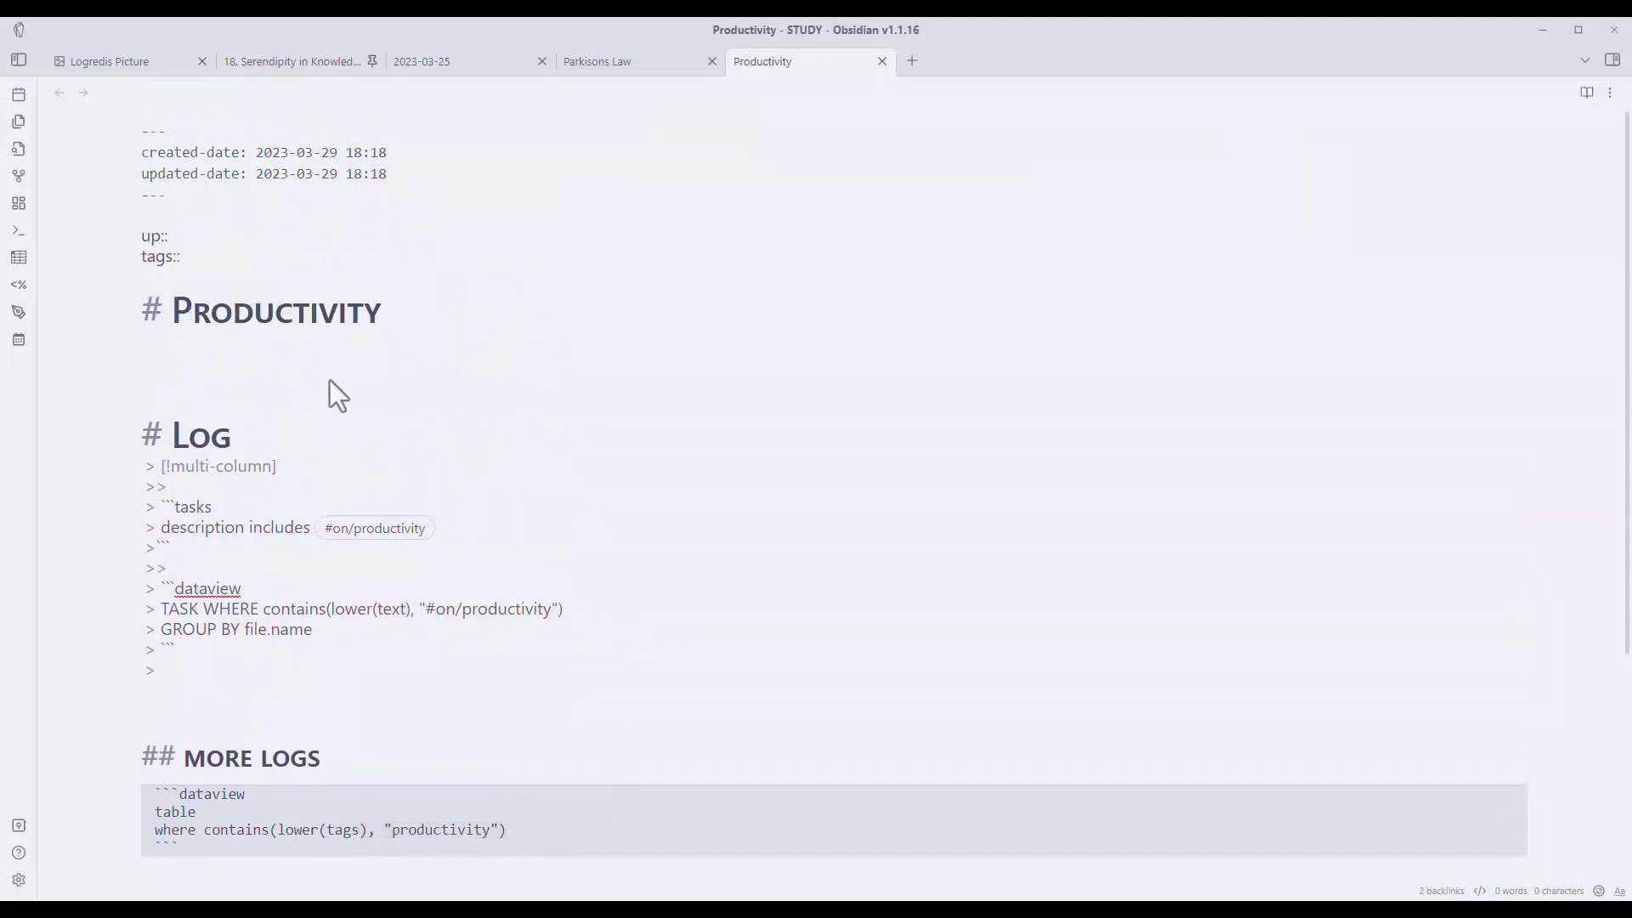
Switch the note to reading view and set the default editing mode back to Live Preview
key("ctrl+e")
left_click(18, 880)
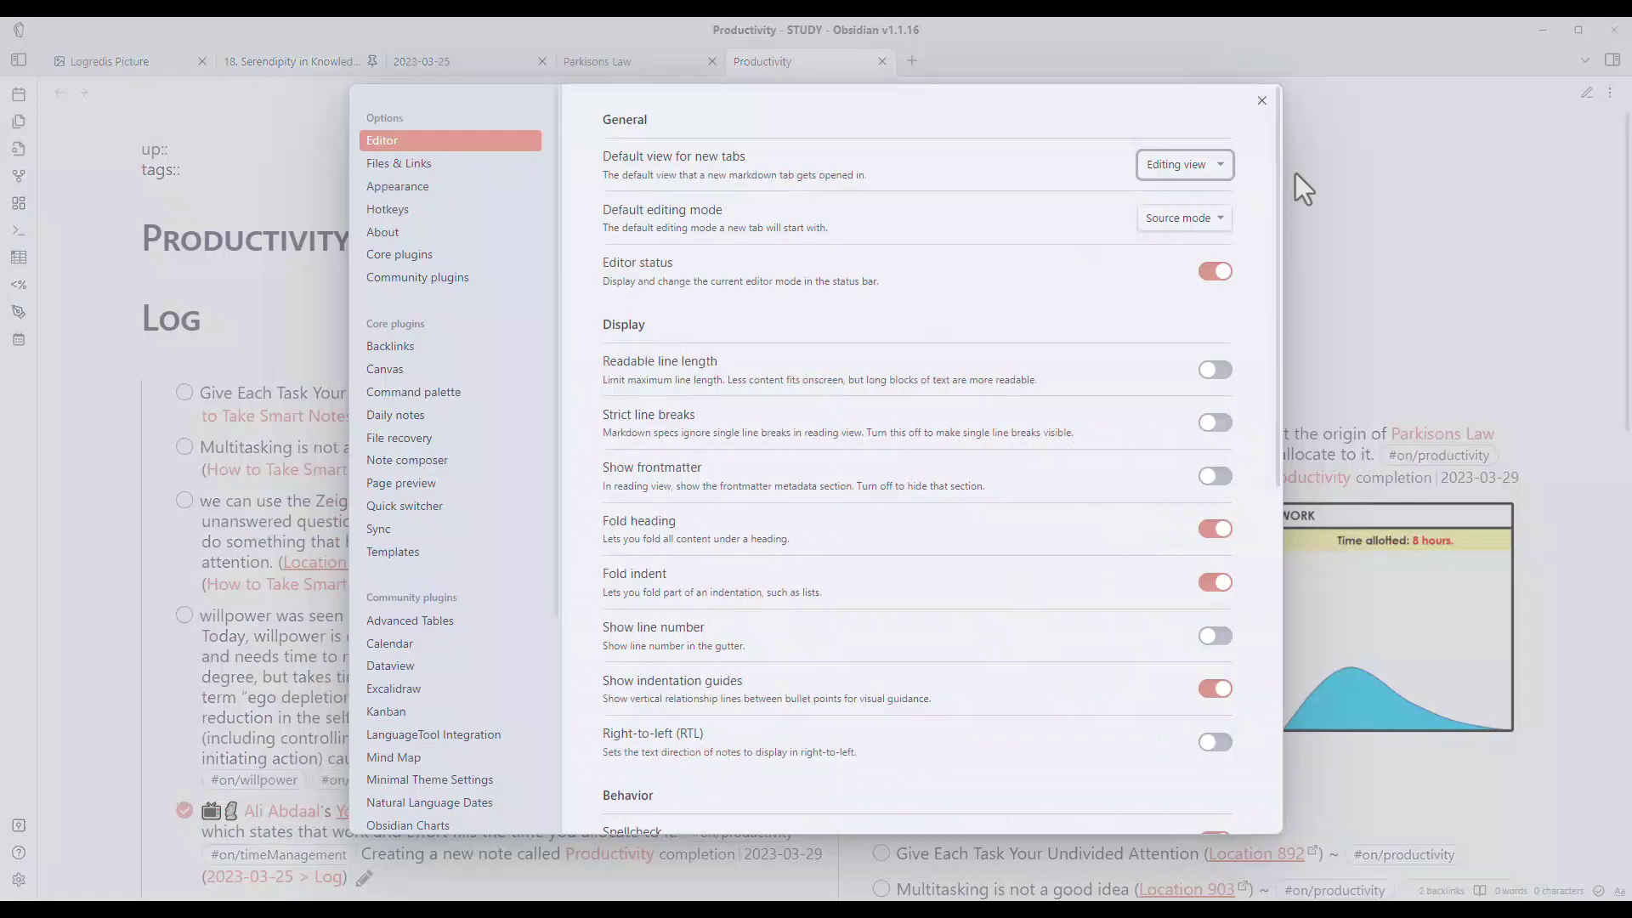
left_click(1215, 222)
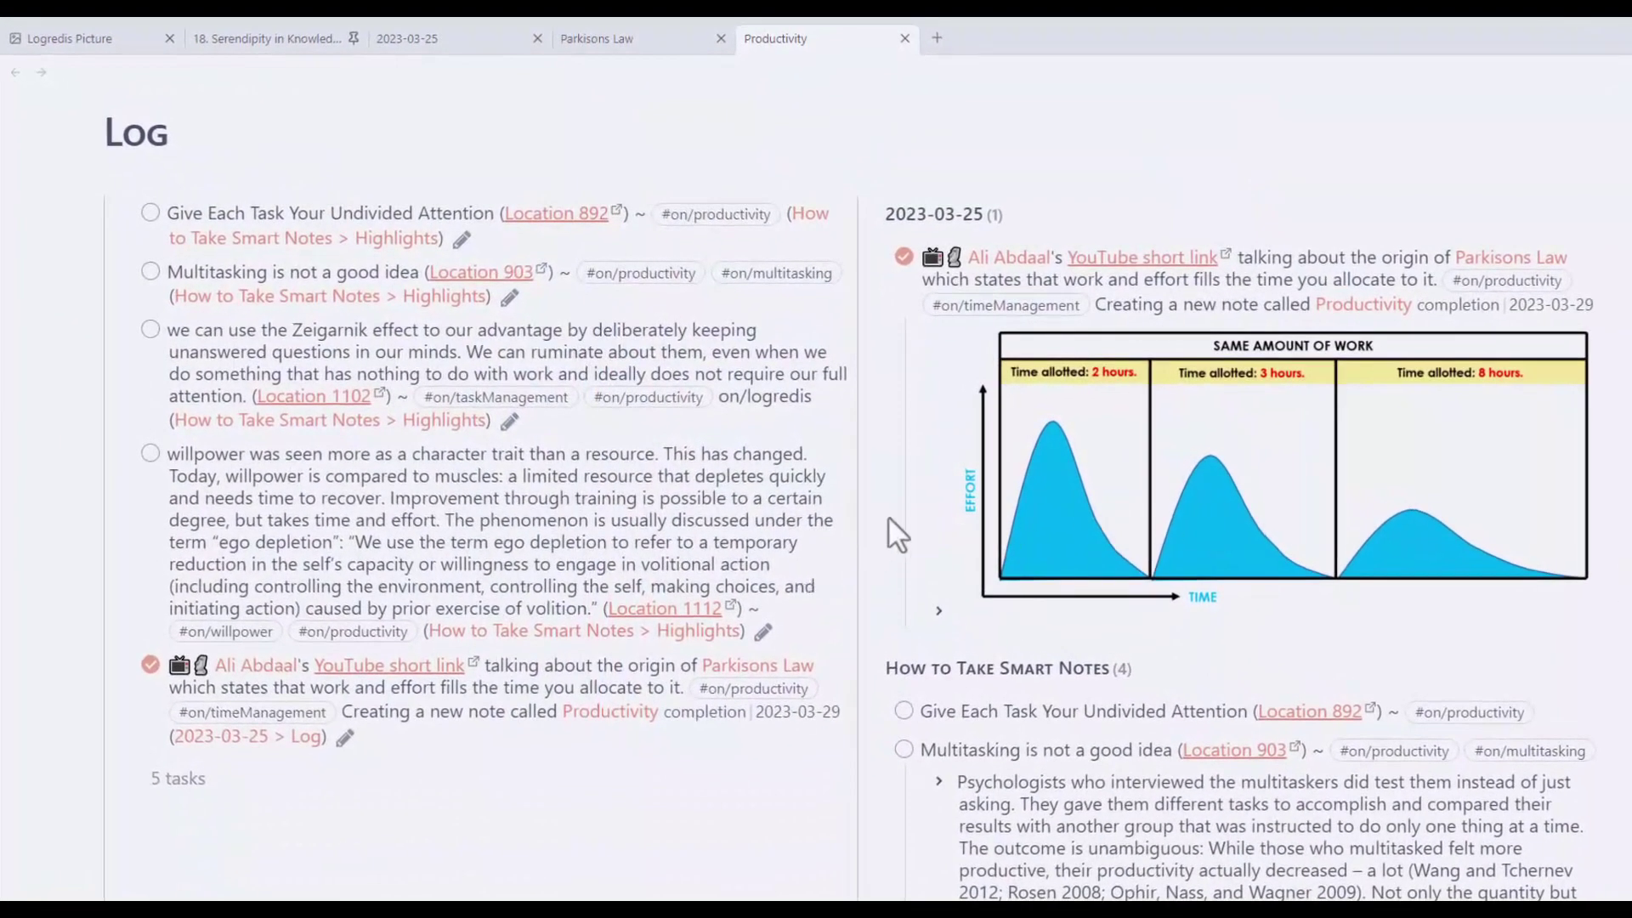
Mark the completed YouTube short task about Parkisons Law in the Log section as not done
scroll(855, 544, "up", 3)
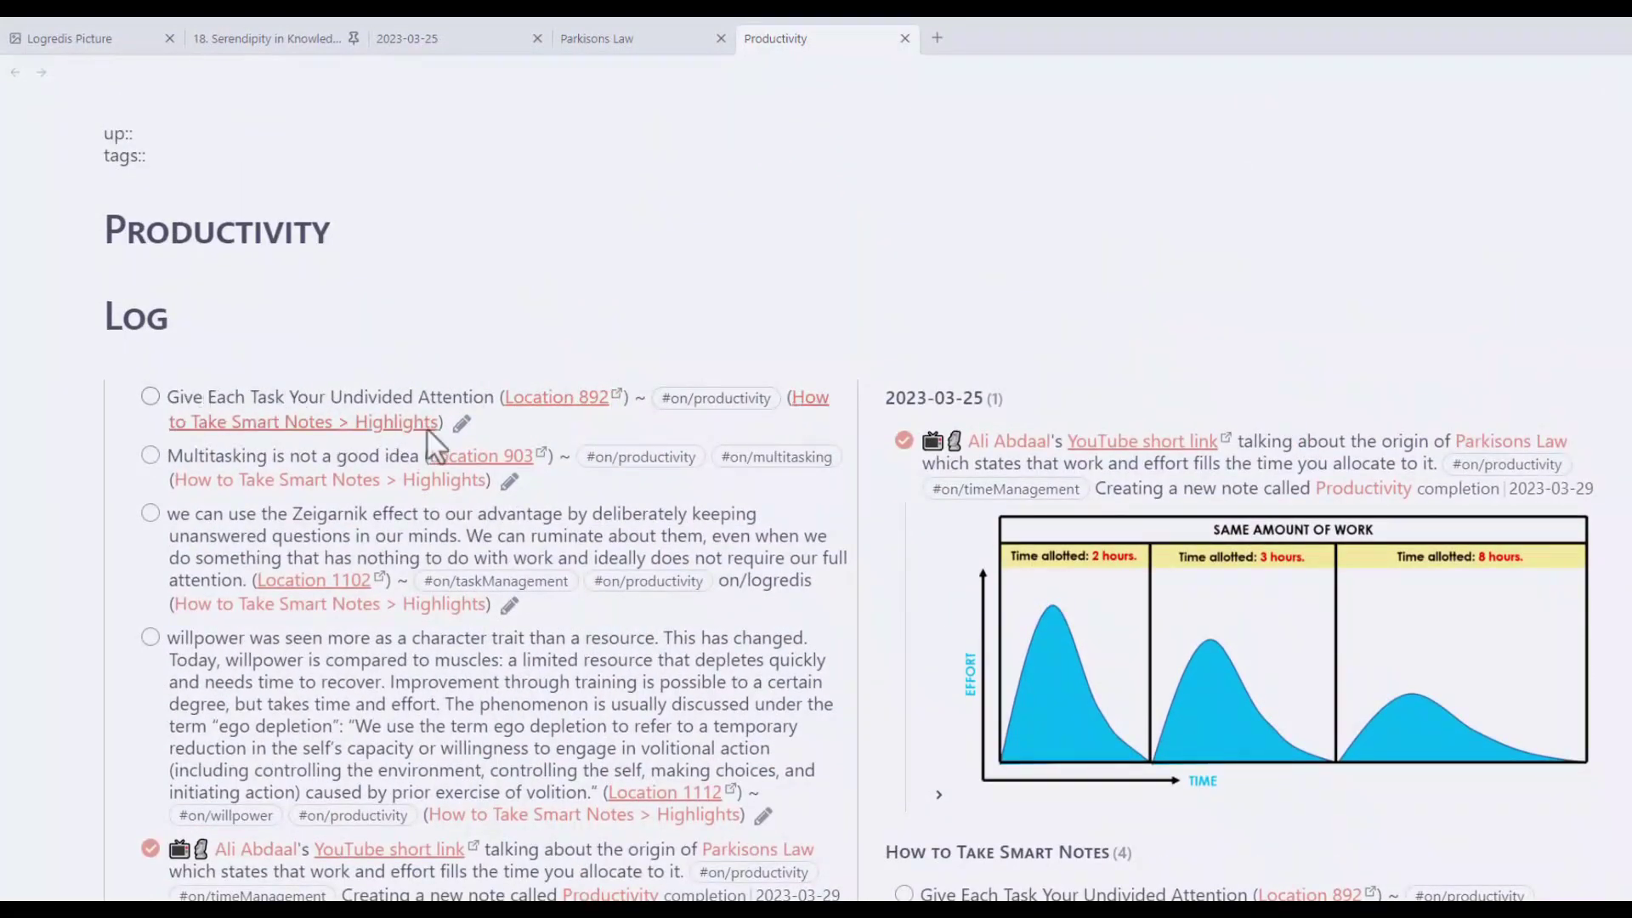
mouse_move(194, 410)
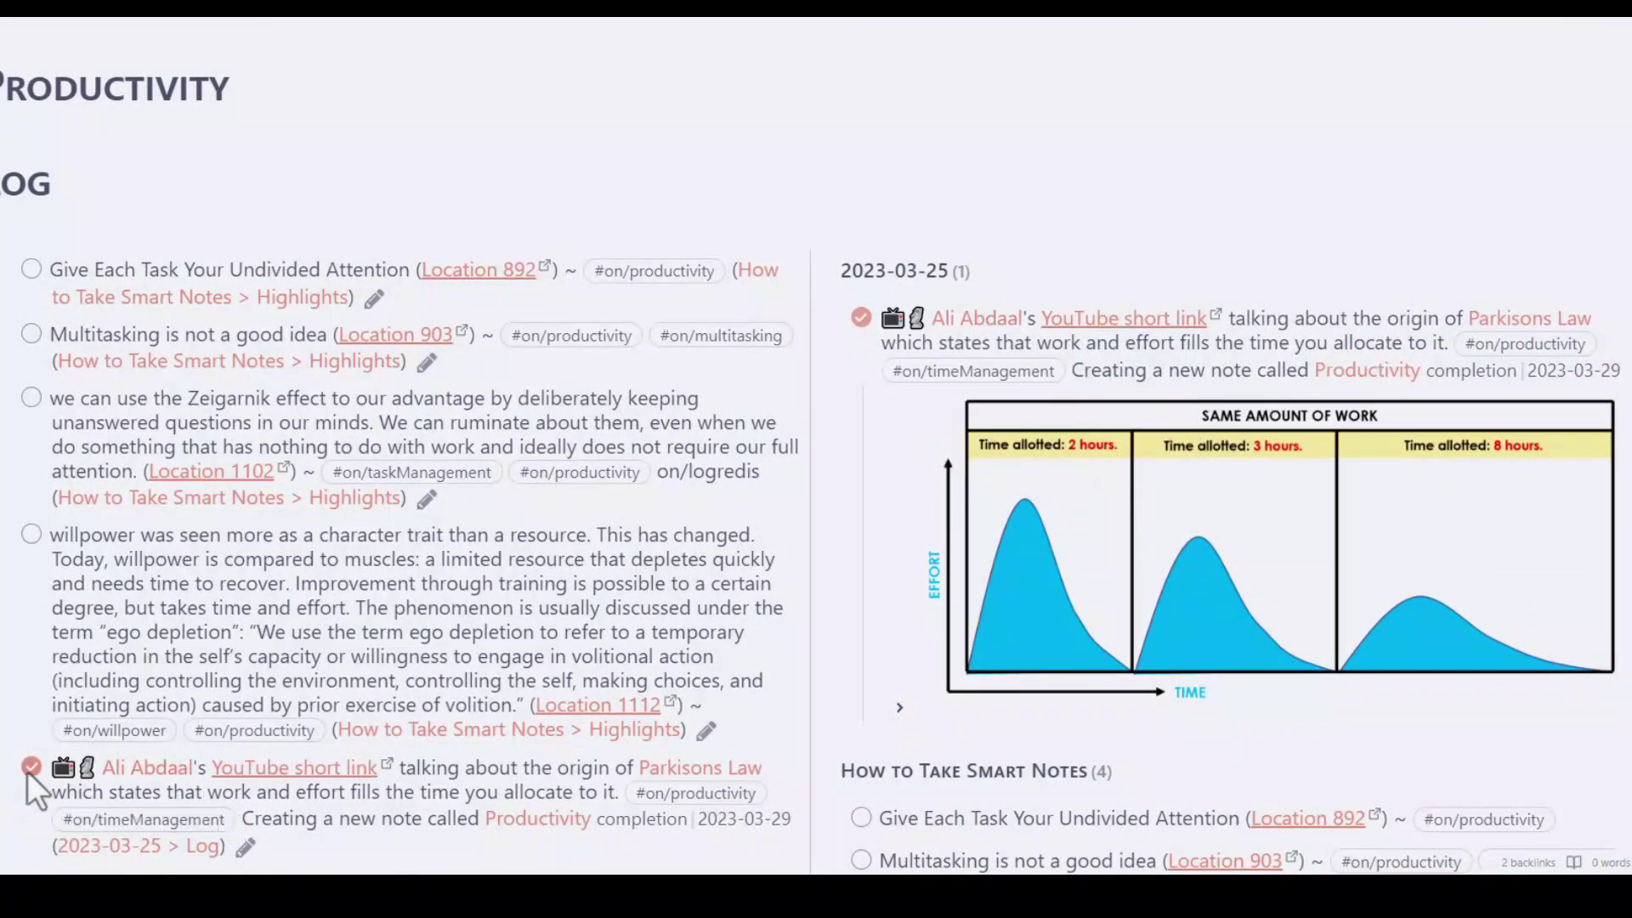
scroll(478, 803, "down", 1)
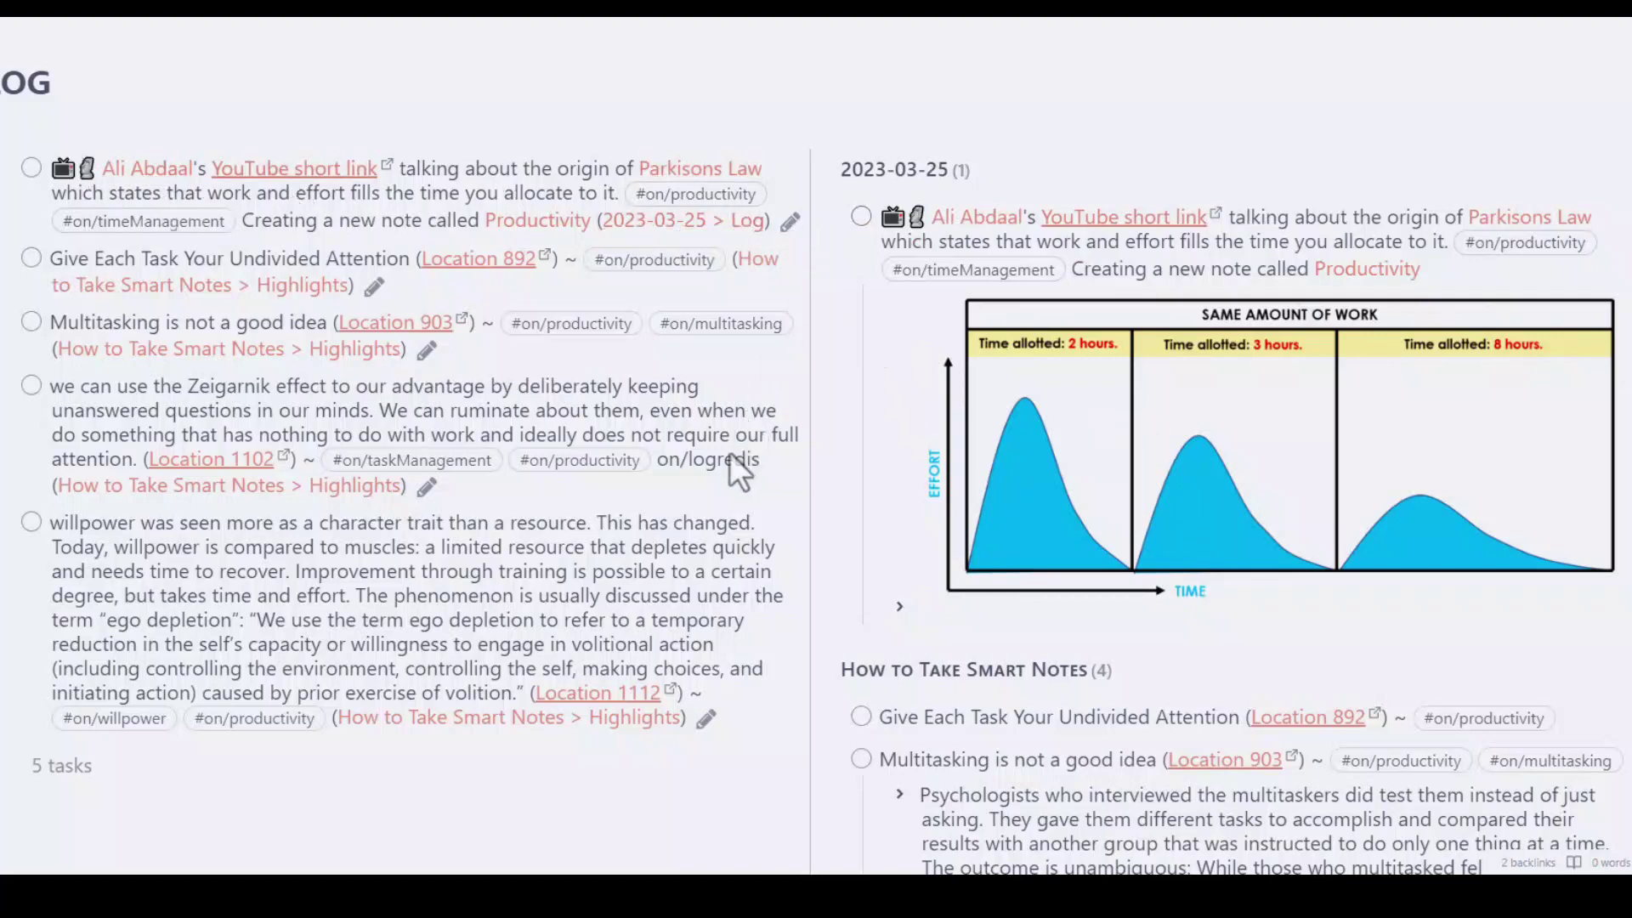
Open the YouTube short task for editing, look through its description, and close it without changes
scroll(1008, 156, "down", 1)
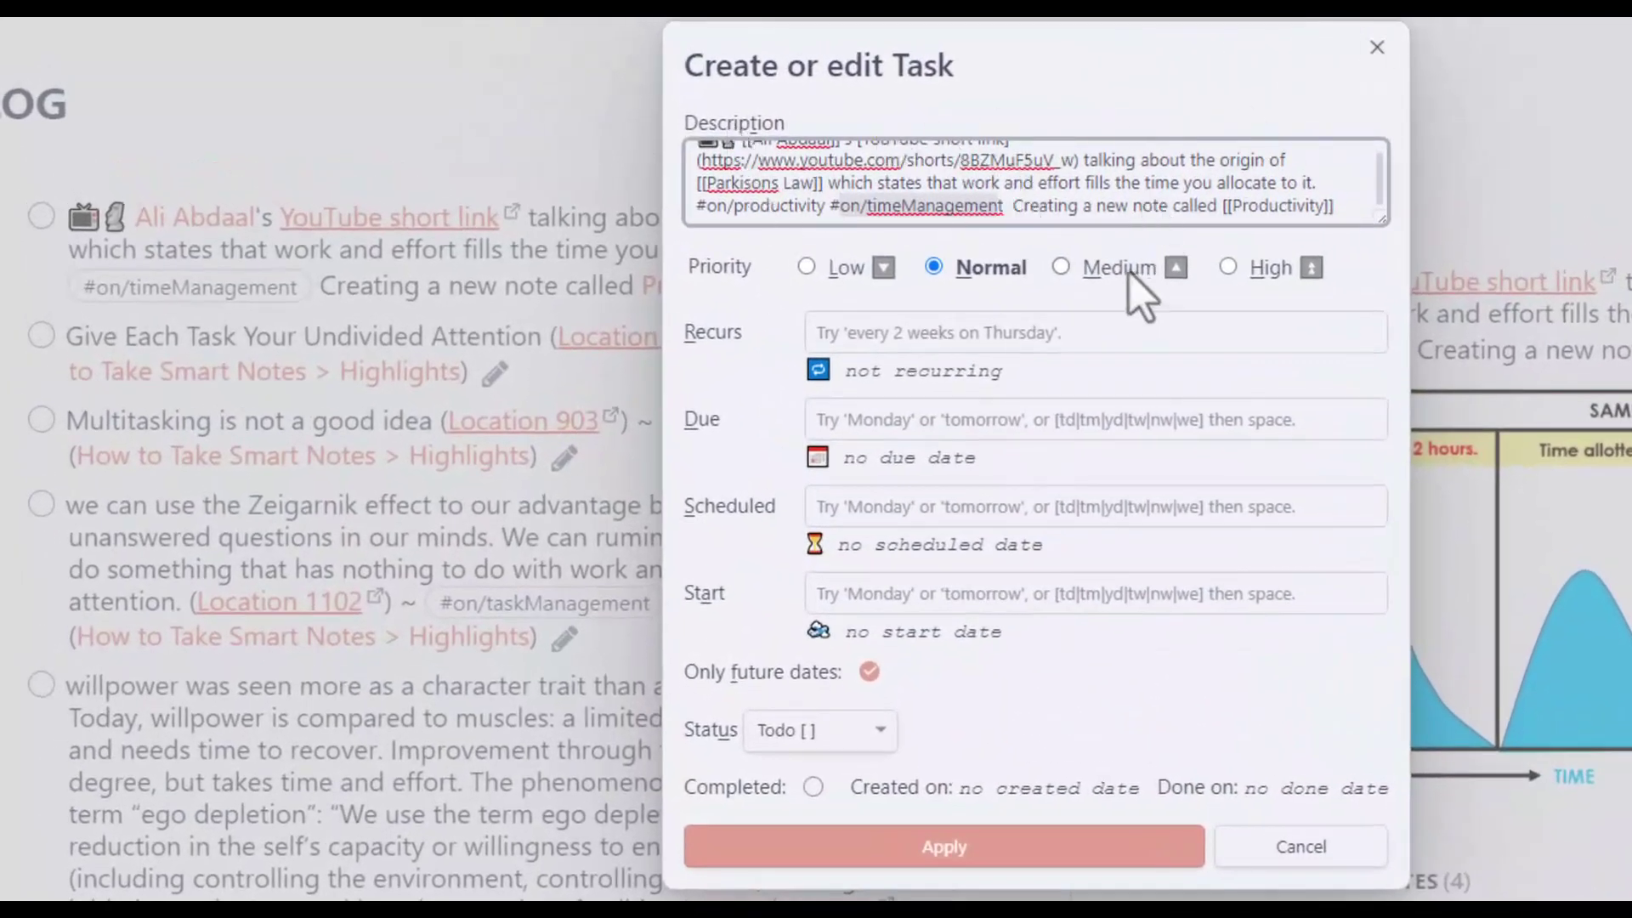
scroll(1028, 212, "up", 2)
left_click(1377, 48)
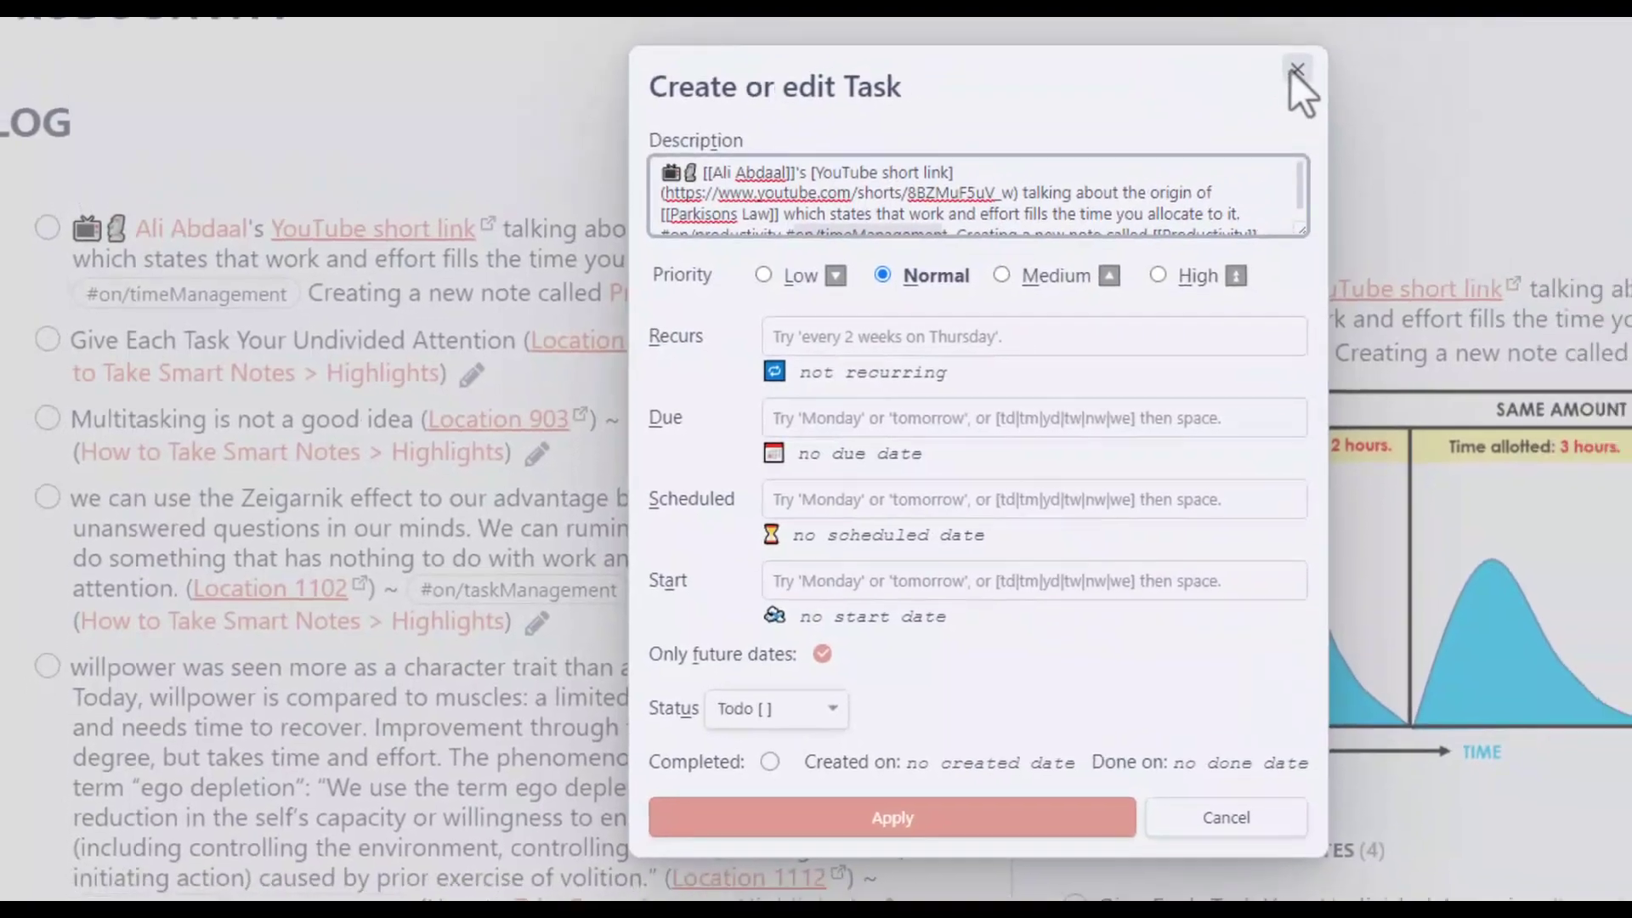
Compare the task list in the Log section with the entries grouped by file name beside it
scroll(405, 696, "down", 5)
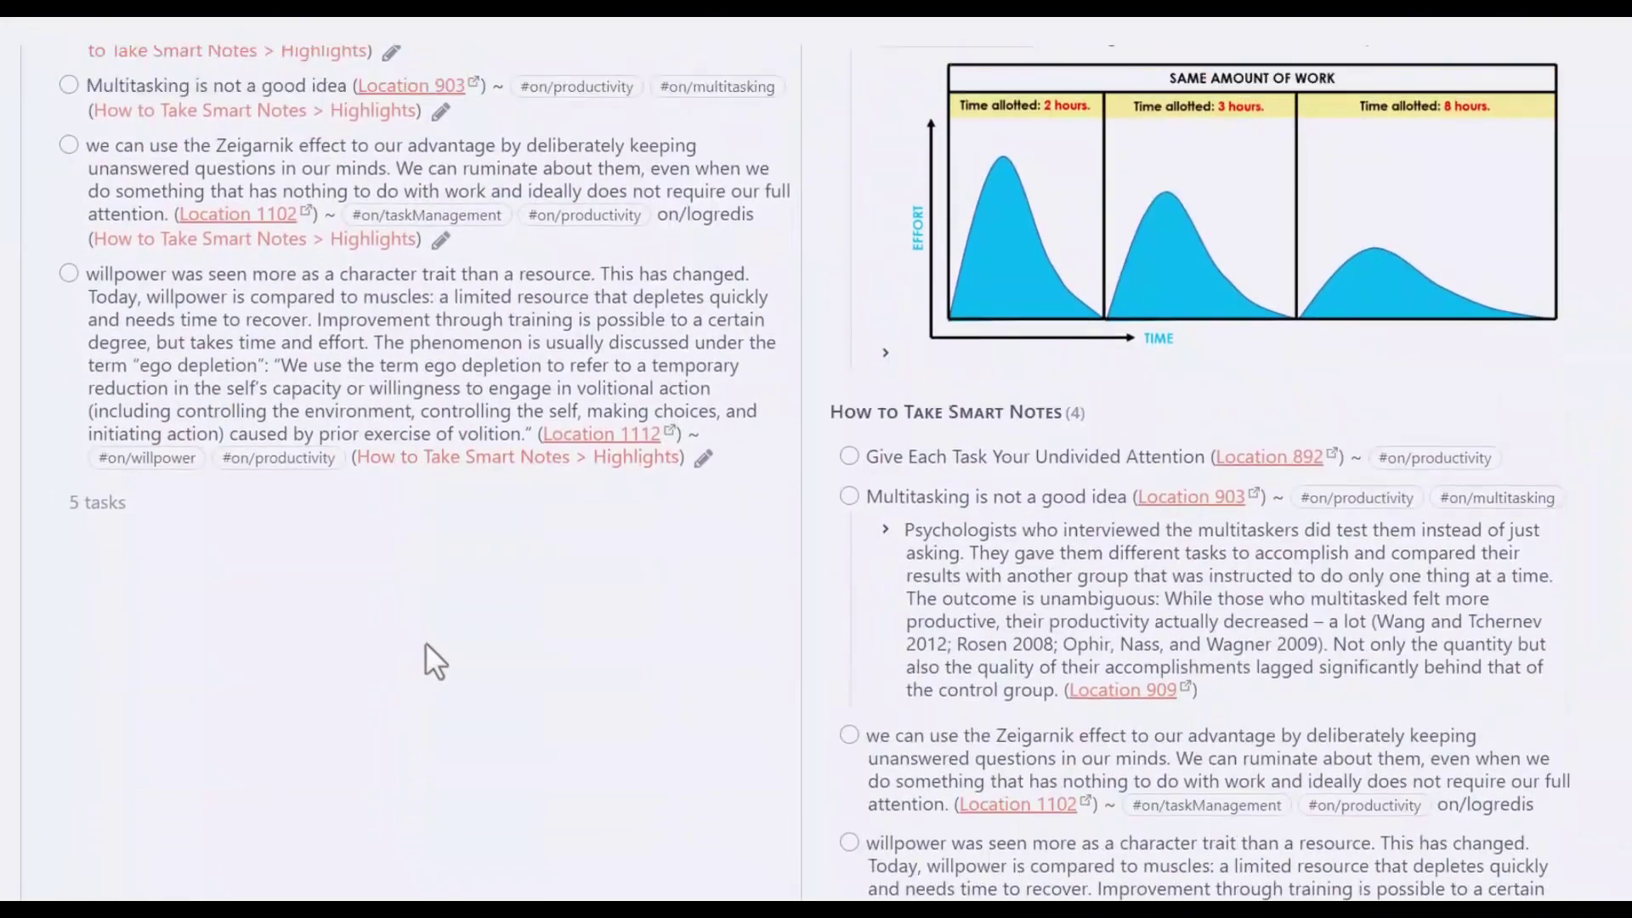
scroll(464, 584, "up", 5)
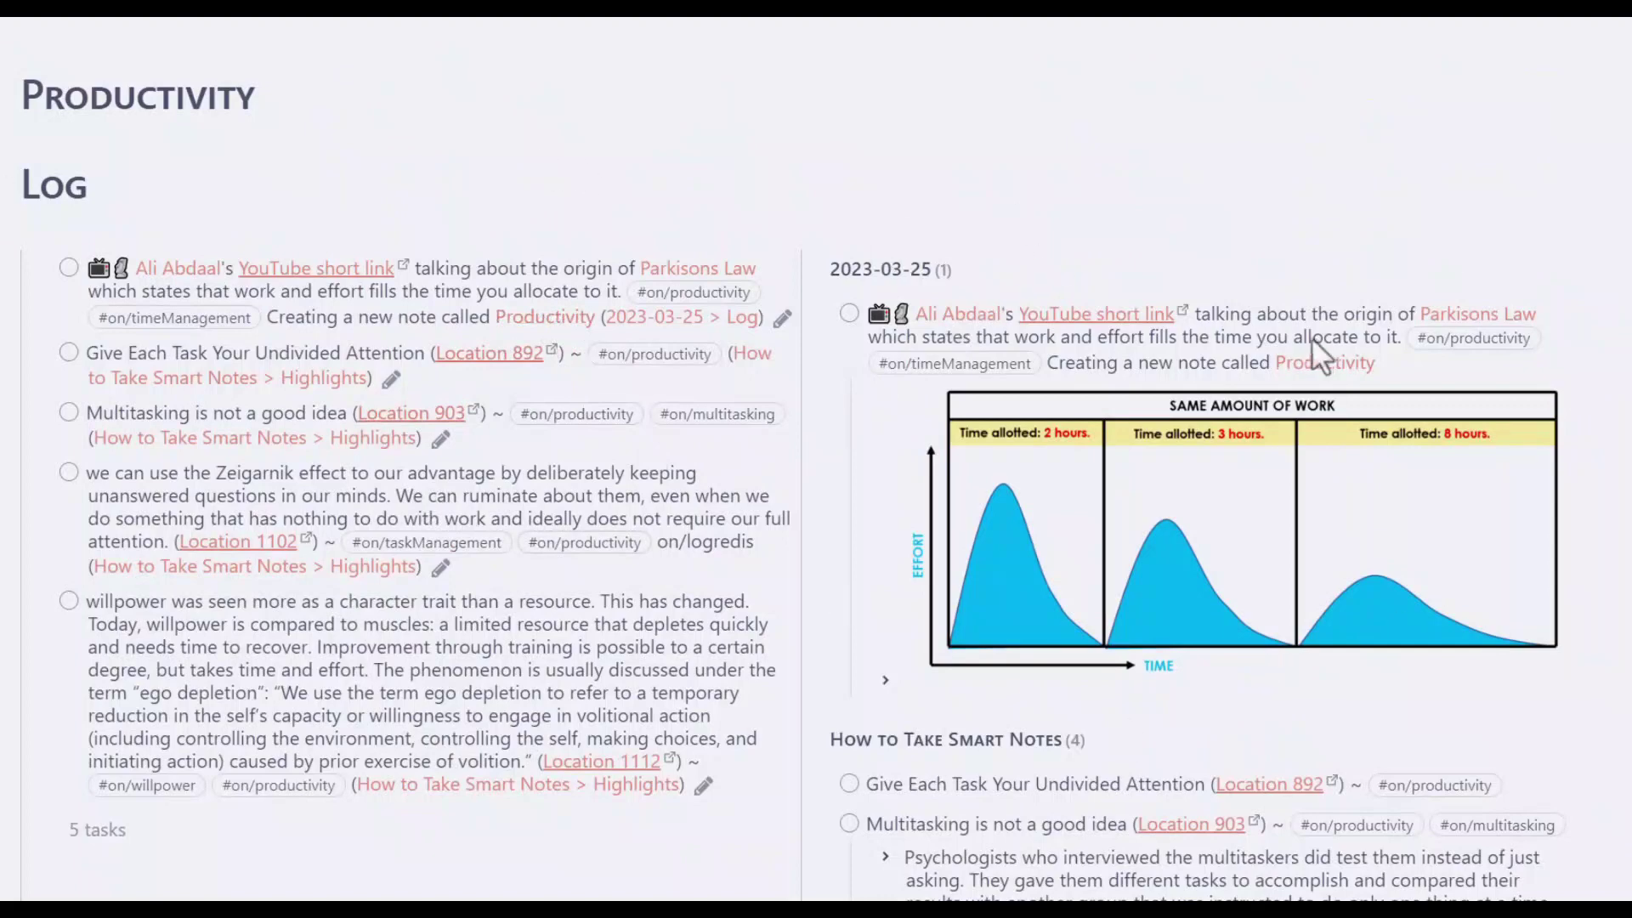
scroll(1213, 423, "down", 6)
scroll(922, 422, "down", 2)
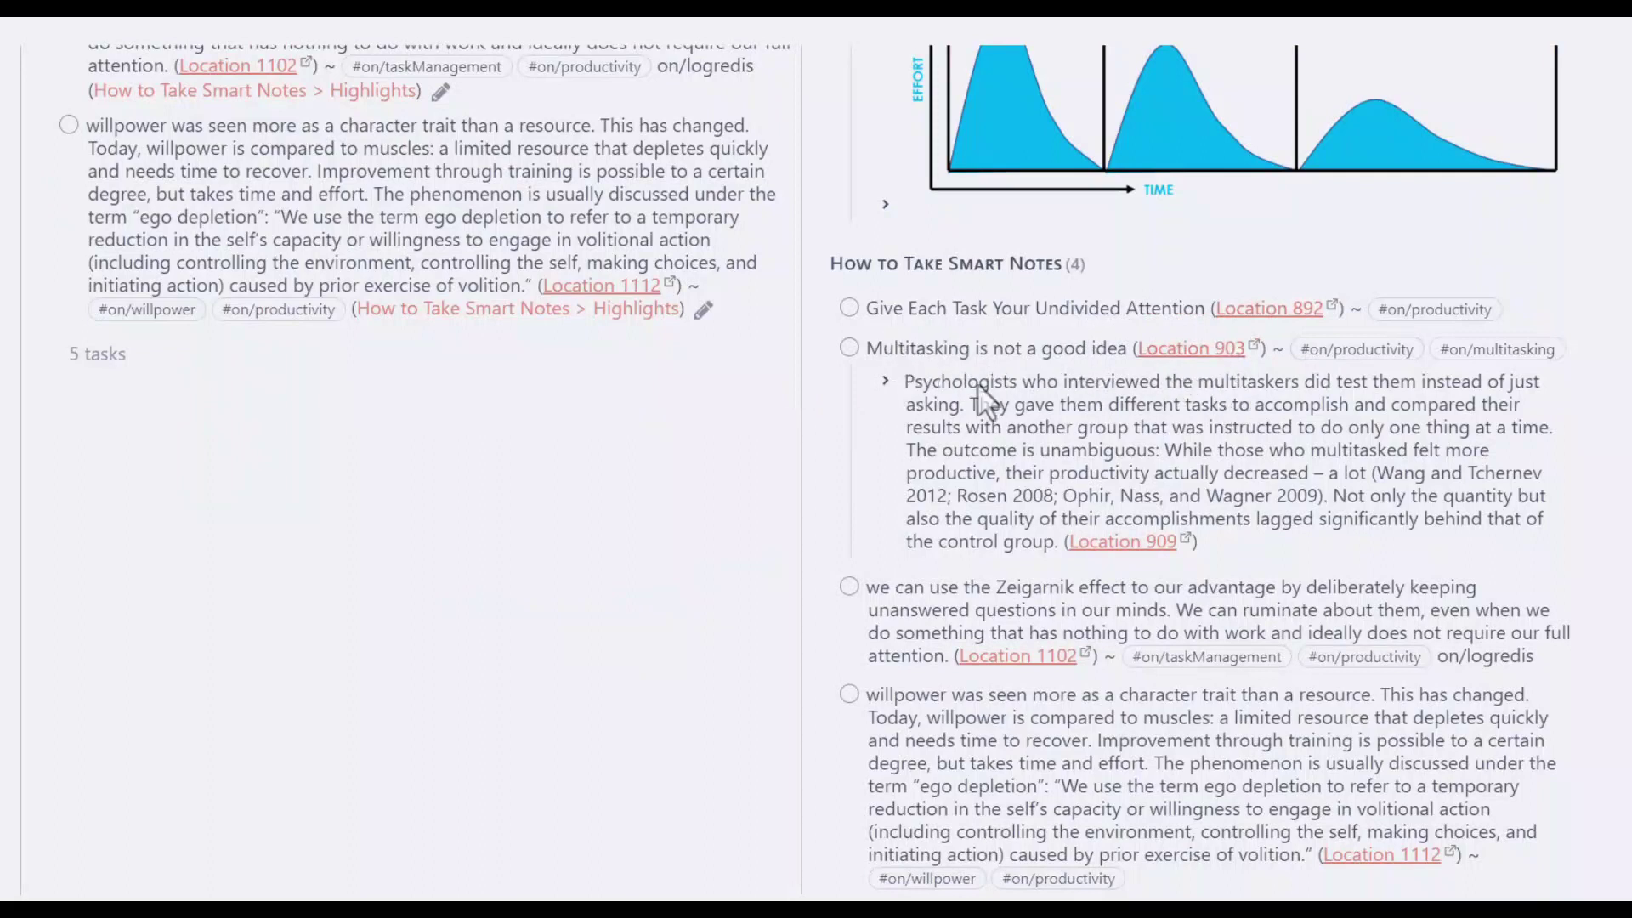
scroll(1228, 416, "down", 2)
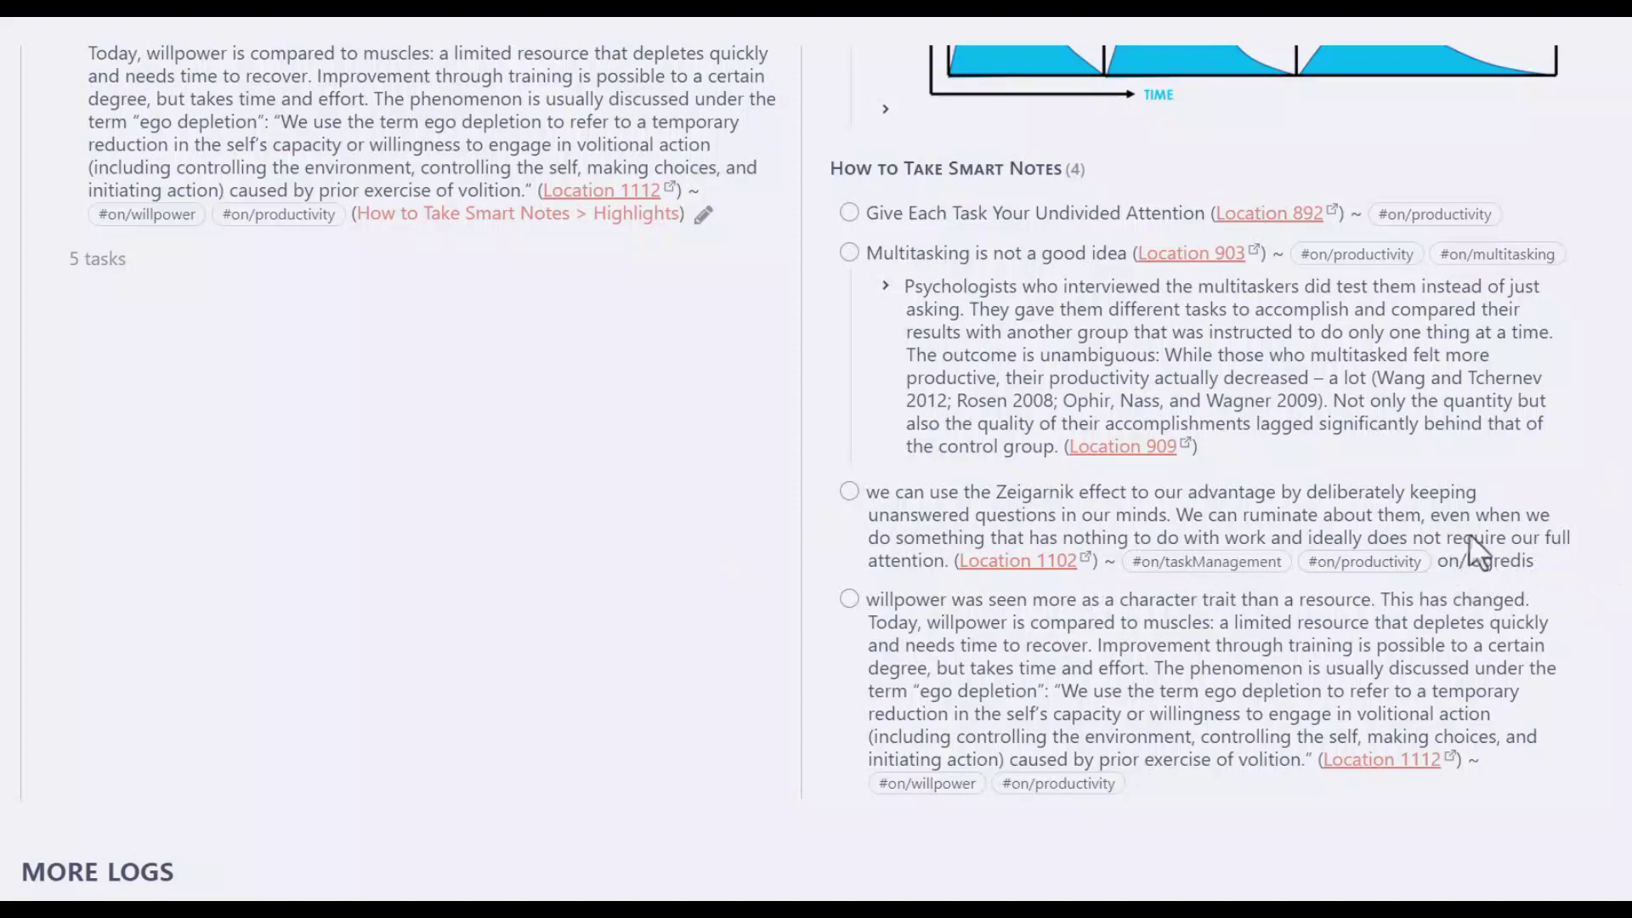
Turn on/logredis into the tag #on/logredis in the description of the Zeigarnik effect task and apply the change
scroll(522, 478, "up", 10)
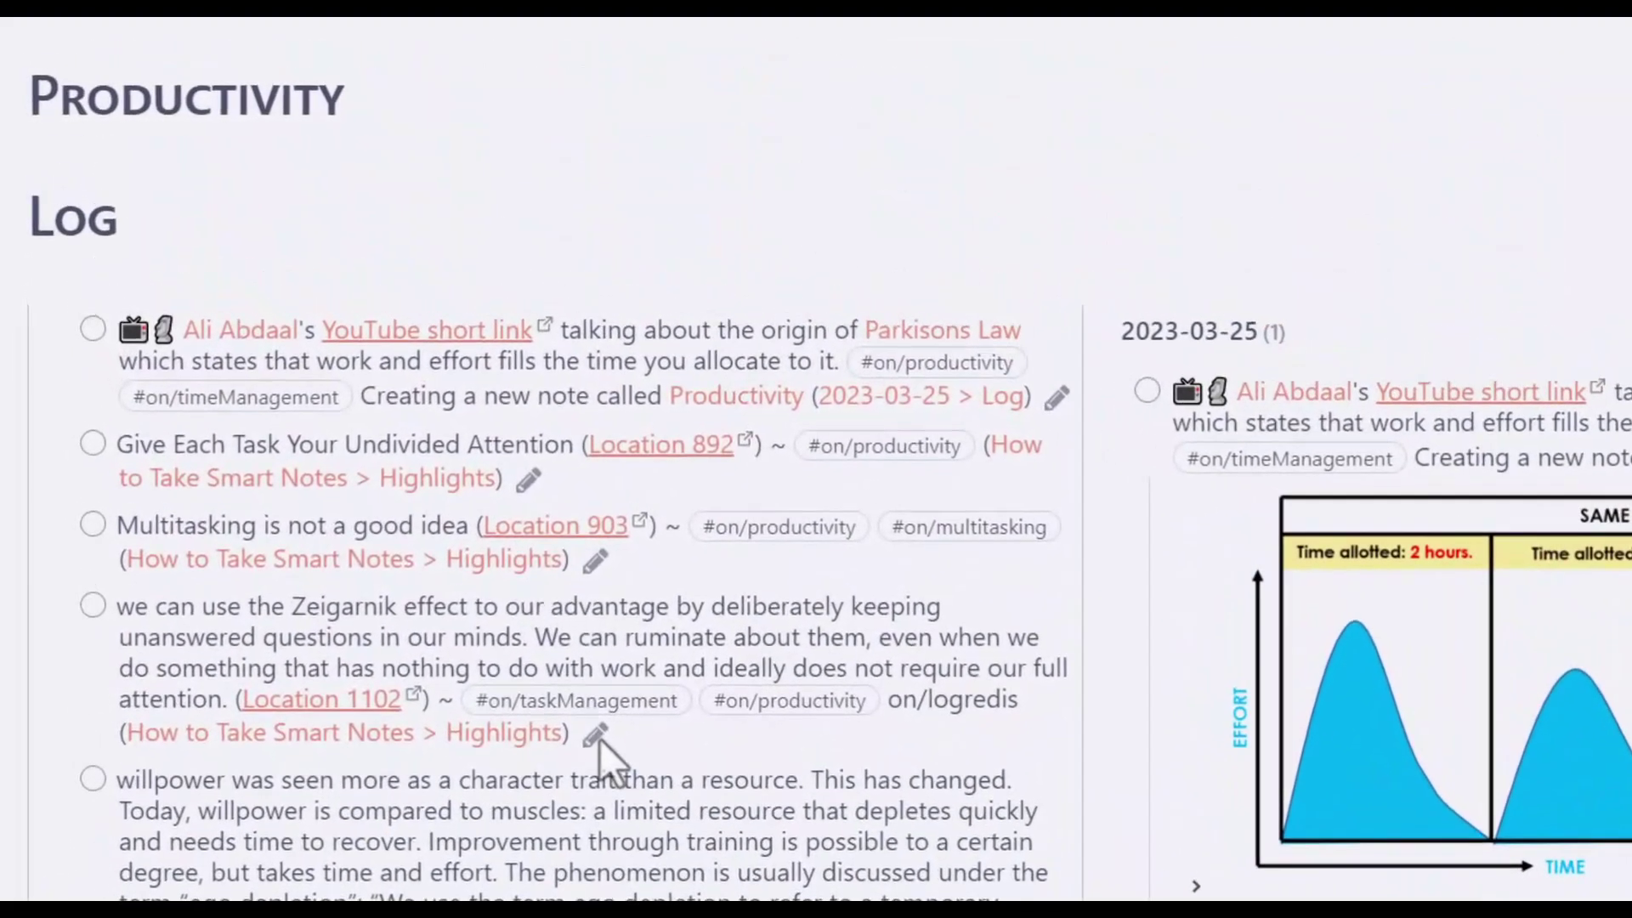
left_click(565, 701)
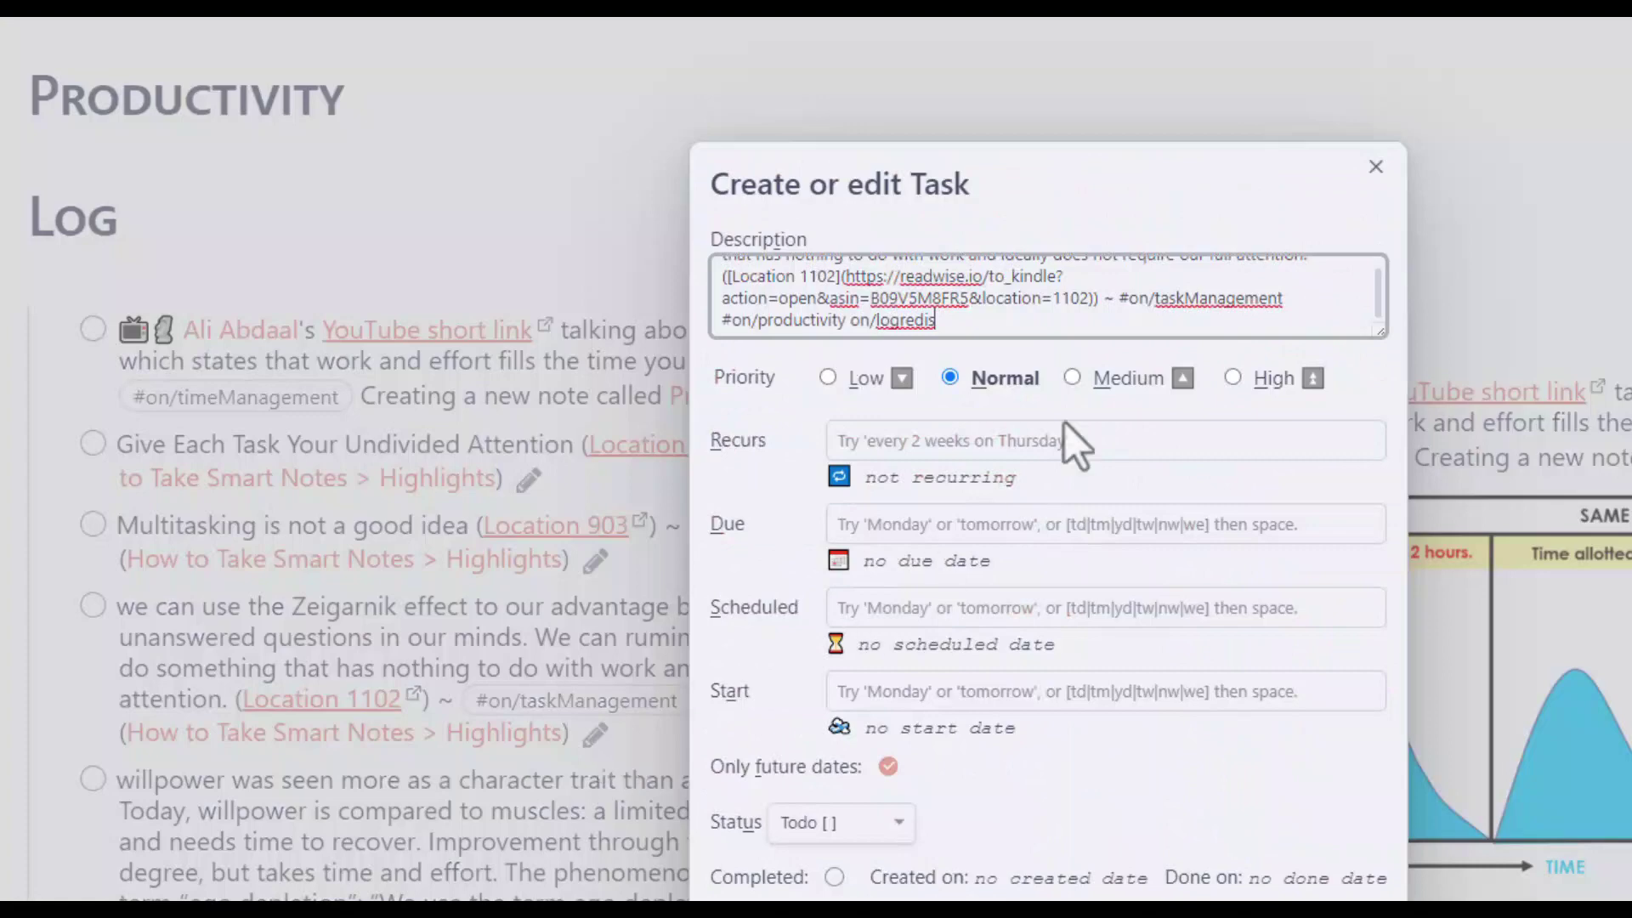
left_click(1130, 850)
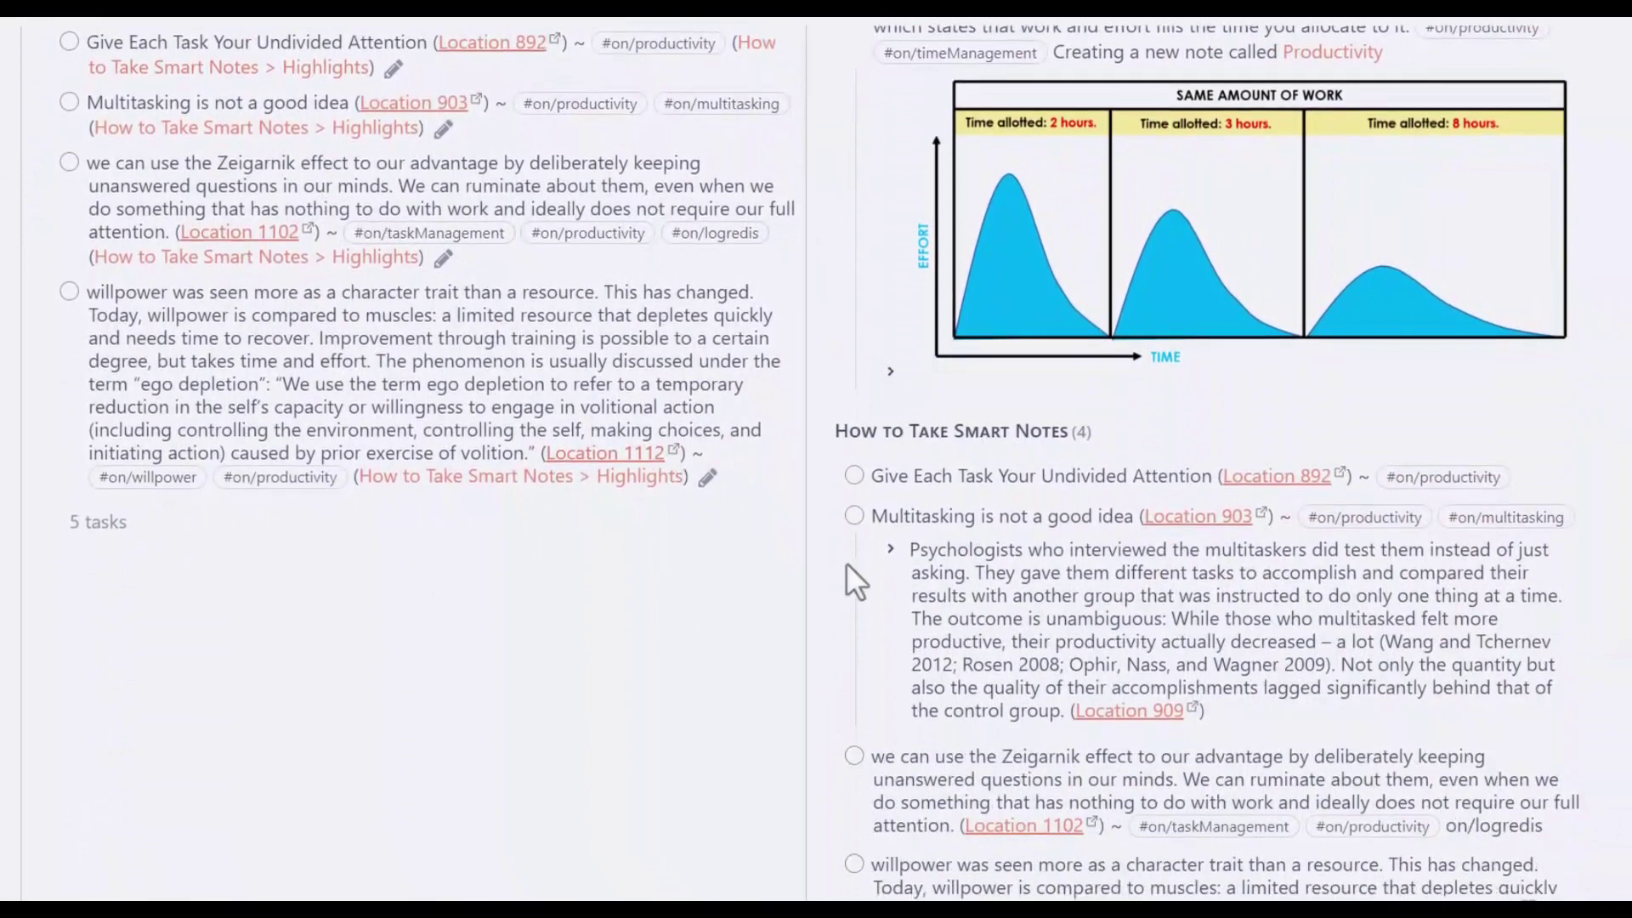
Check the Zeigarnik effect entry in the grouped log and the file table under More logs
scroll(1120, 587, "down", 5)
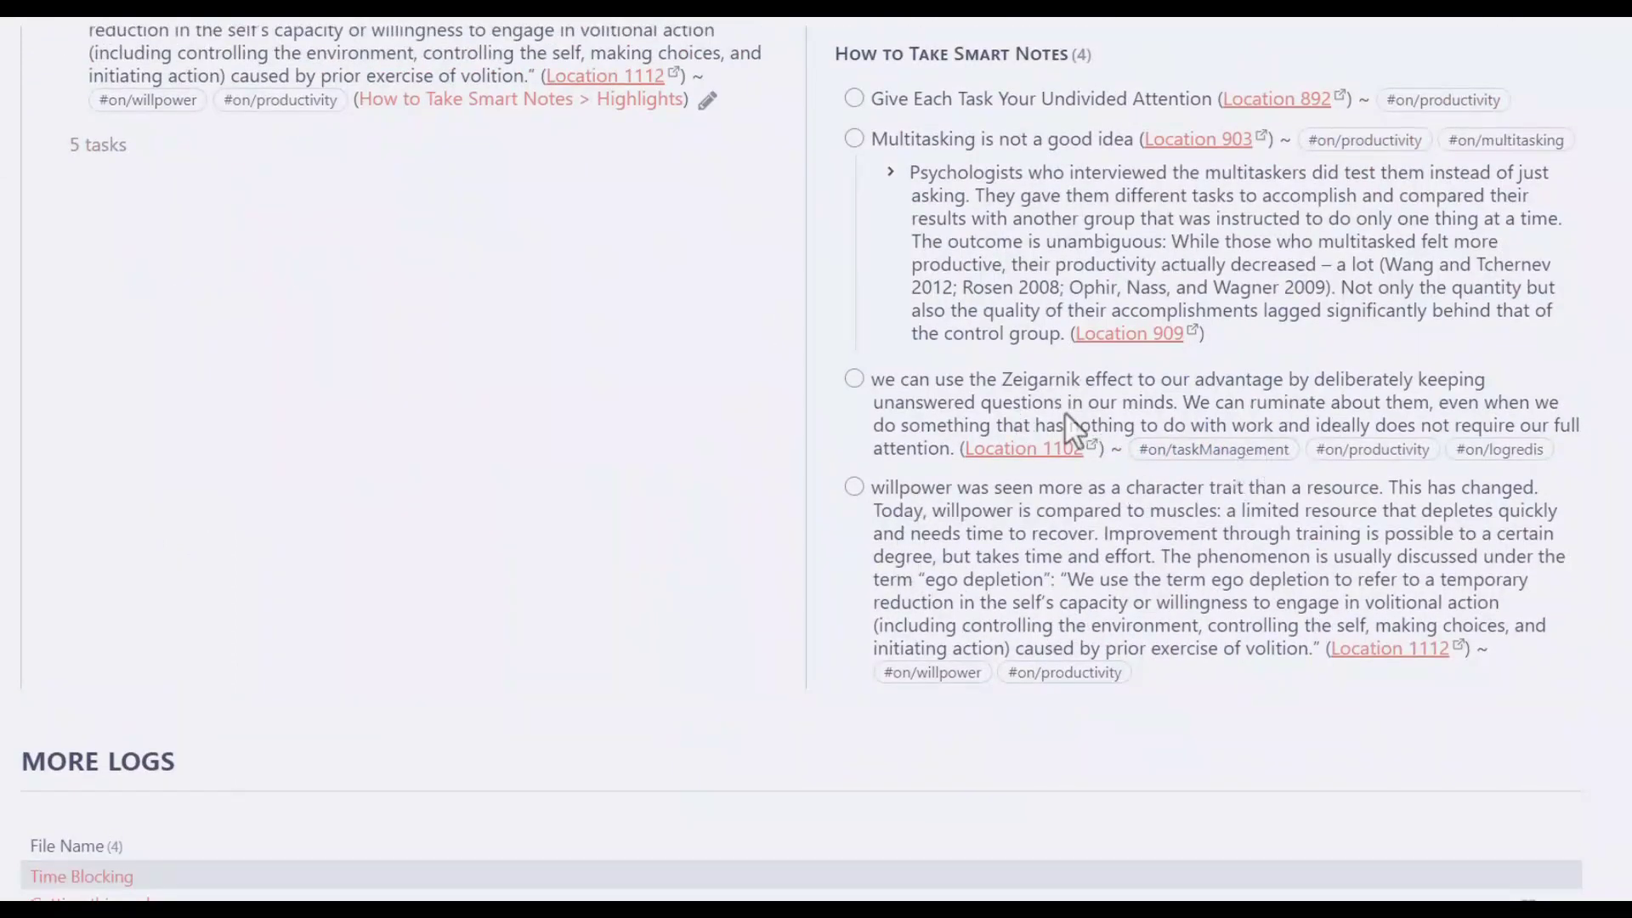
scroll(1361, 481, "up", 2)
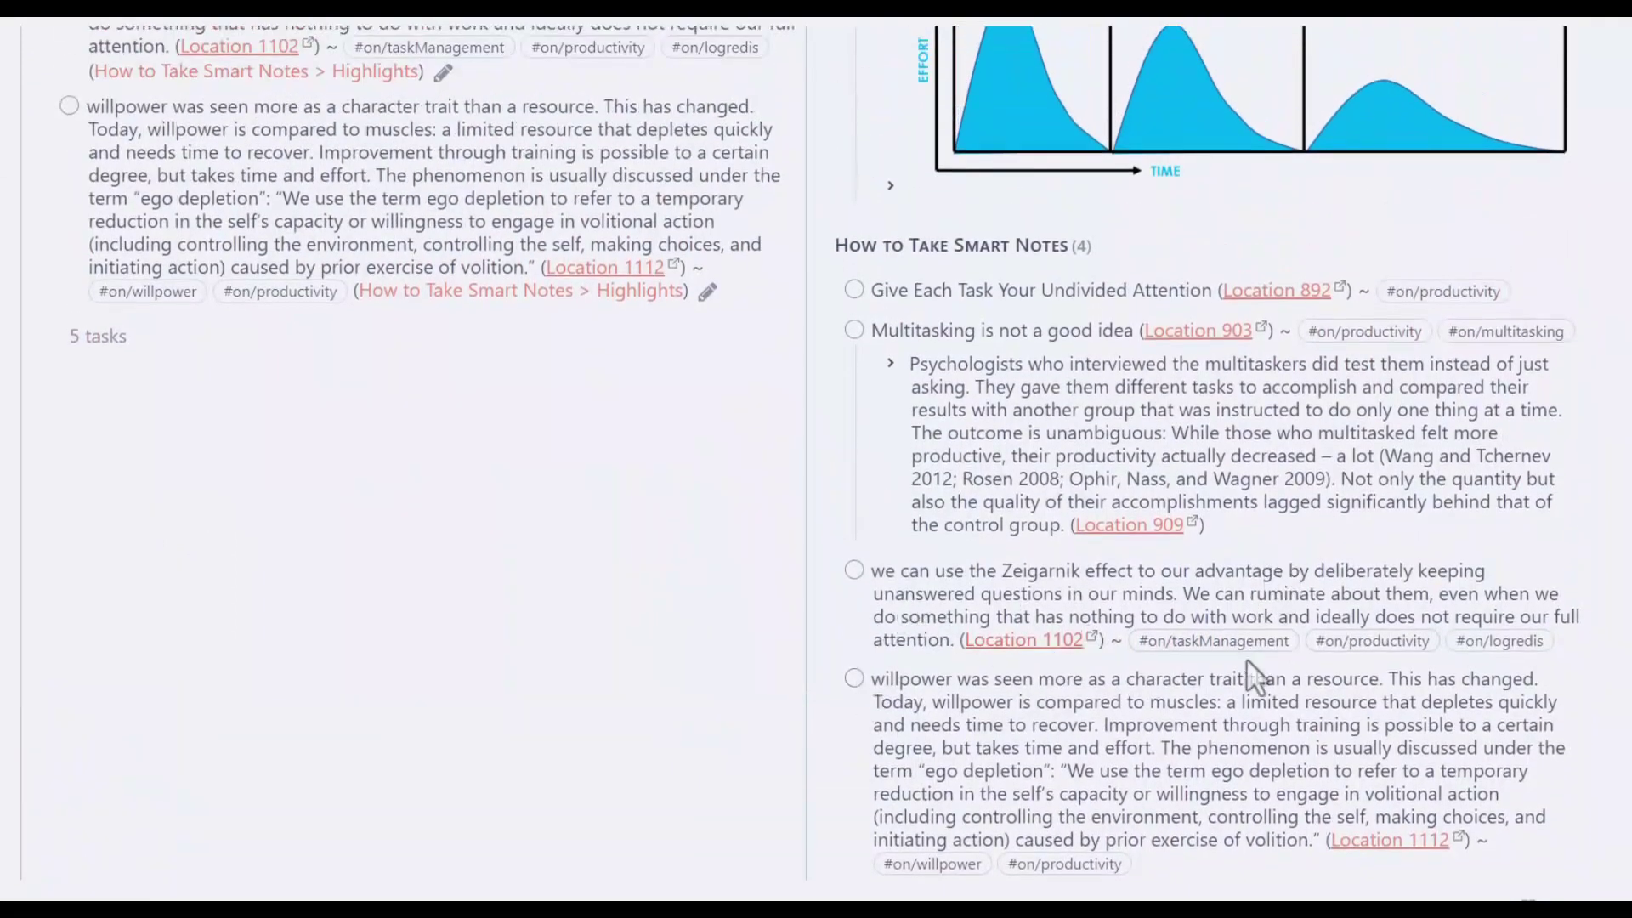
scroll(1300, 543, "down", 6)
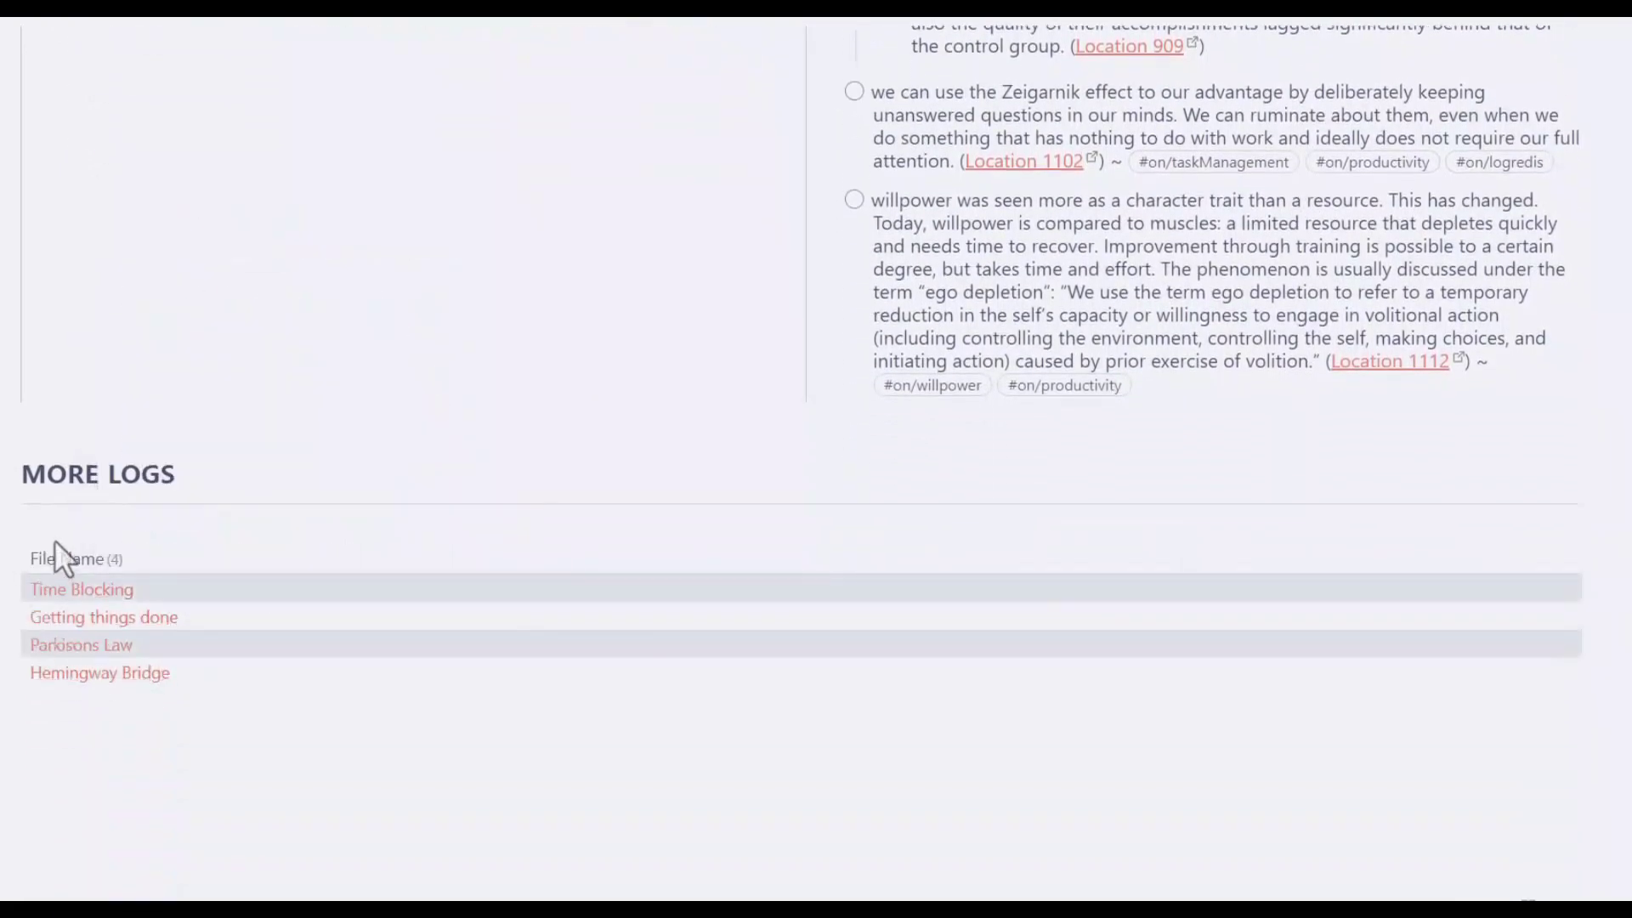
scroll(83, 502, "down", 1)
Inspect the More logs dataview query, highlighting its "productivity" tag filter, and add an empty line below the block
left_click(318, 459)
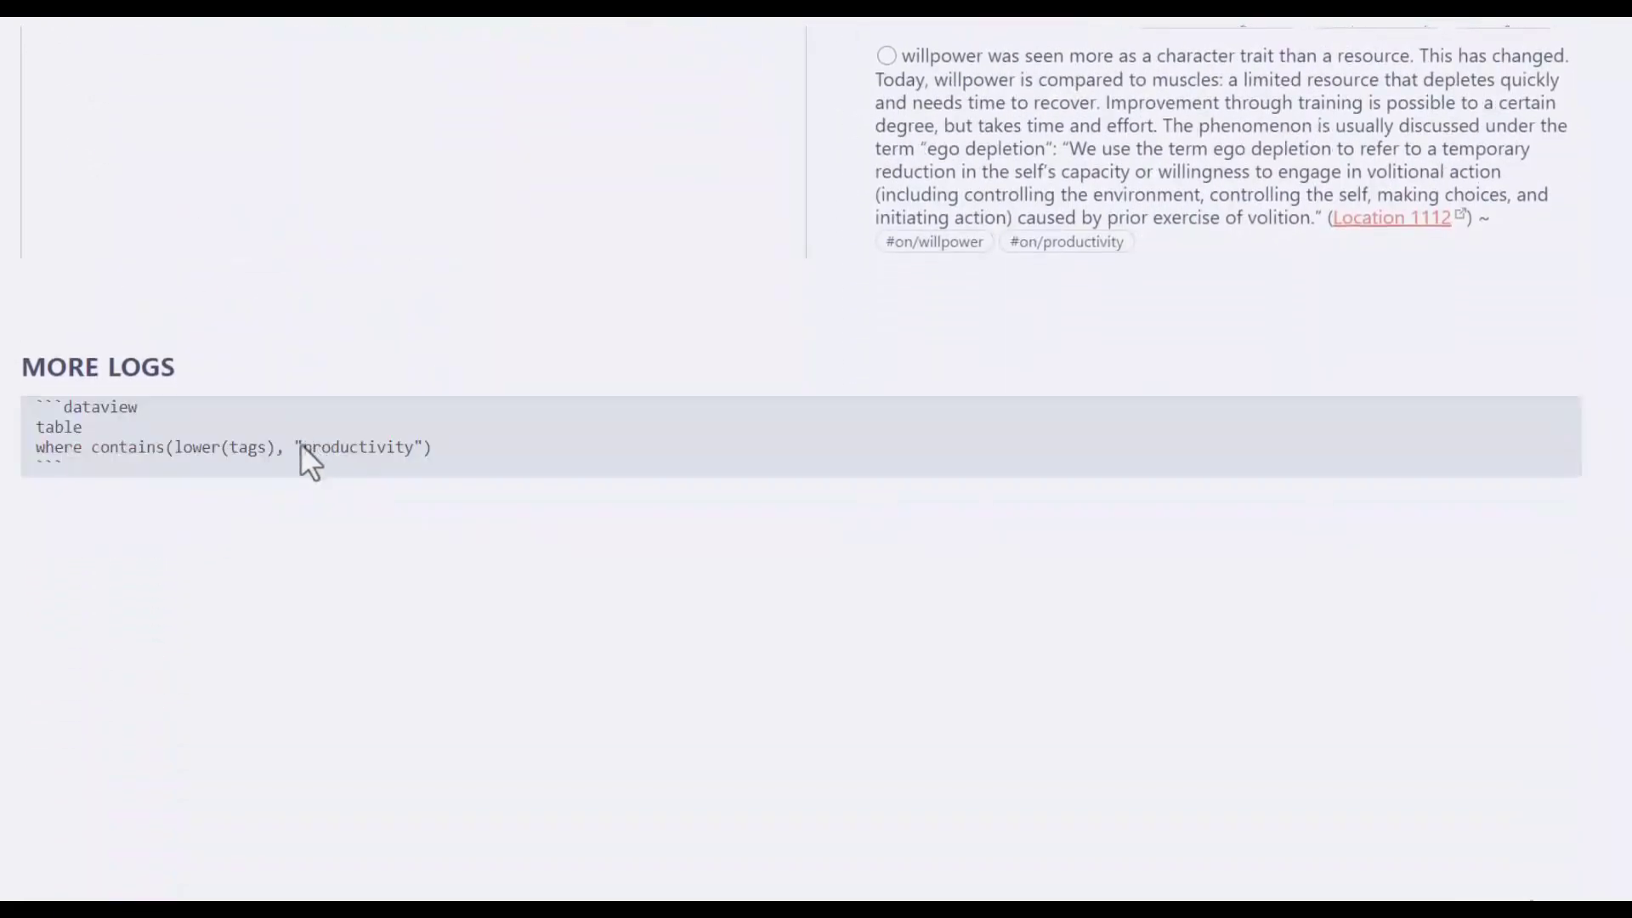
left_click_drag(299, 442, 455, 452)
left_click(185, 454)
double_click(395, 446)
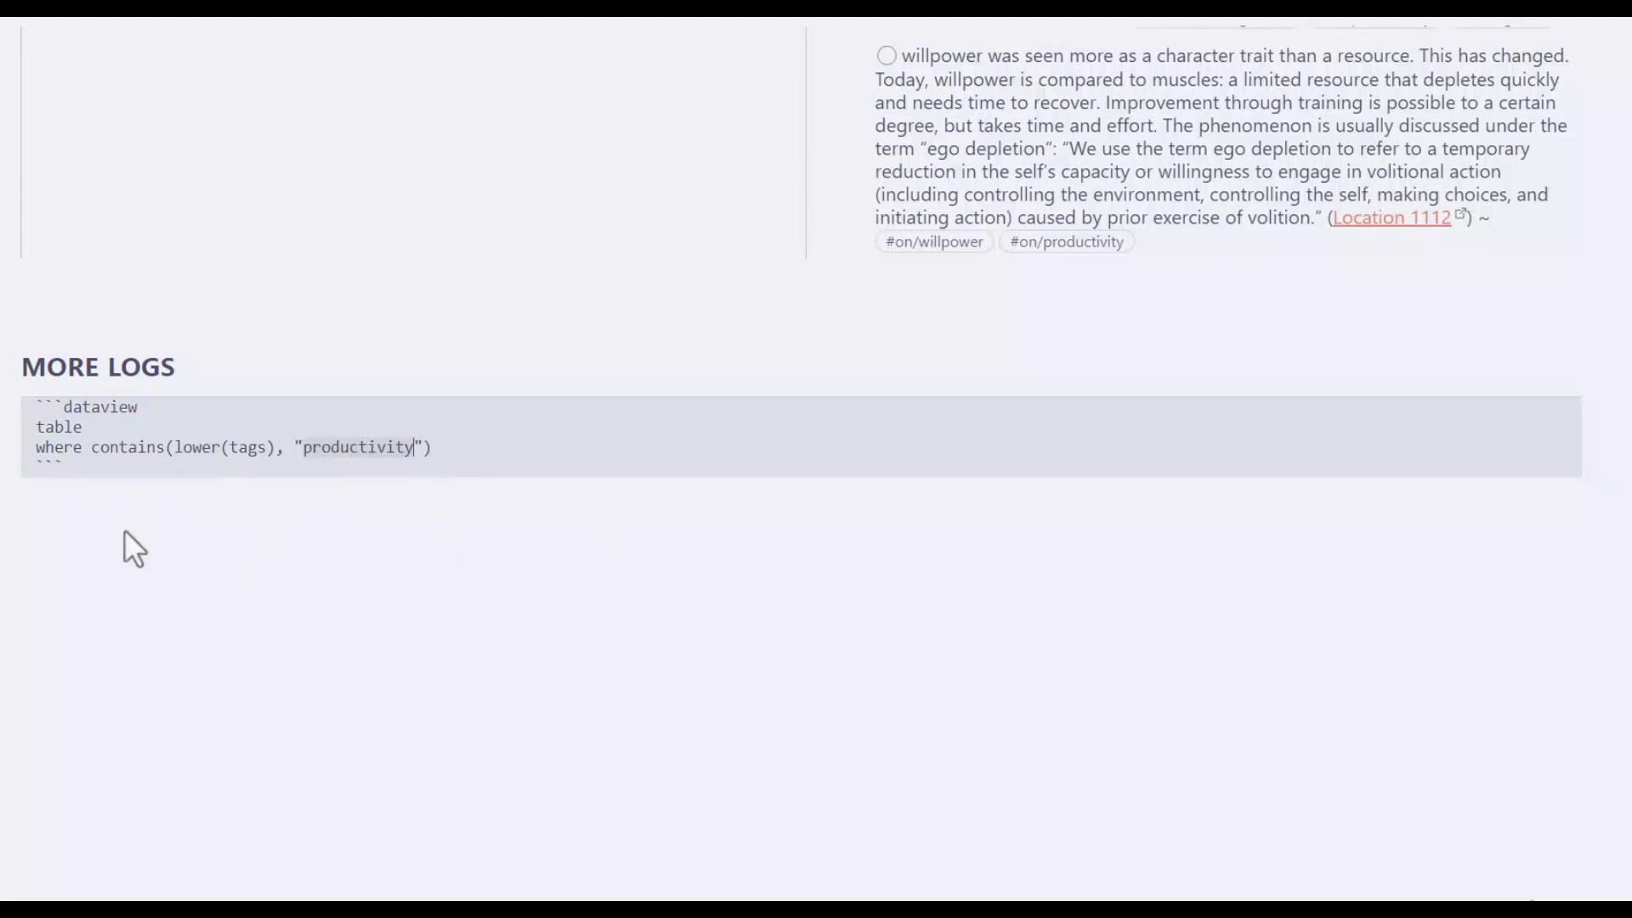
left_click(158, 481)
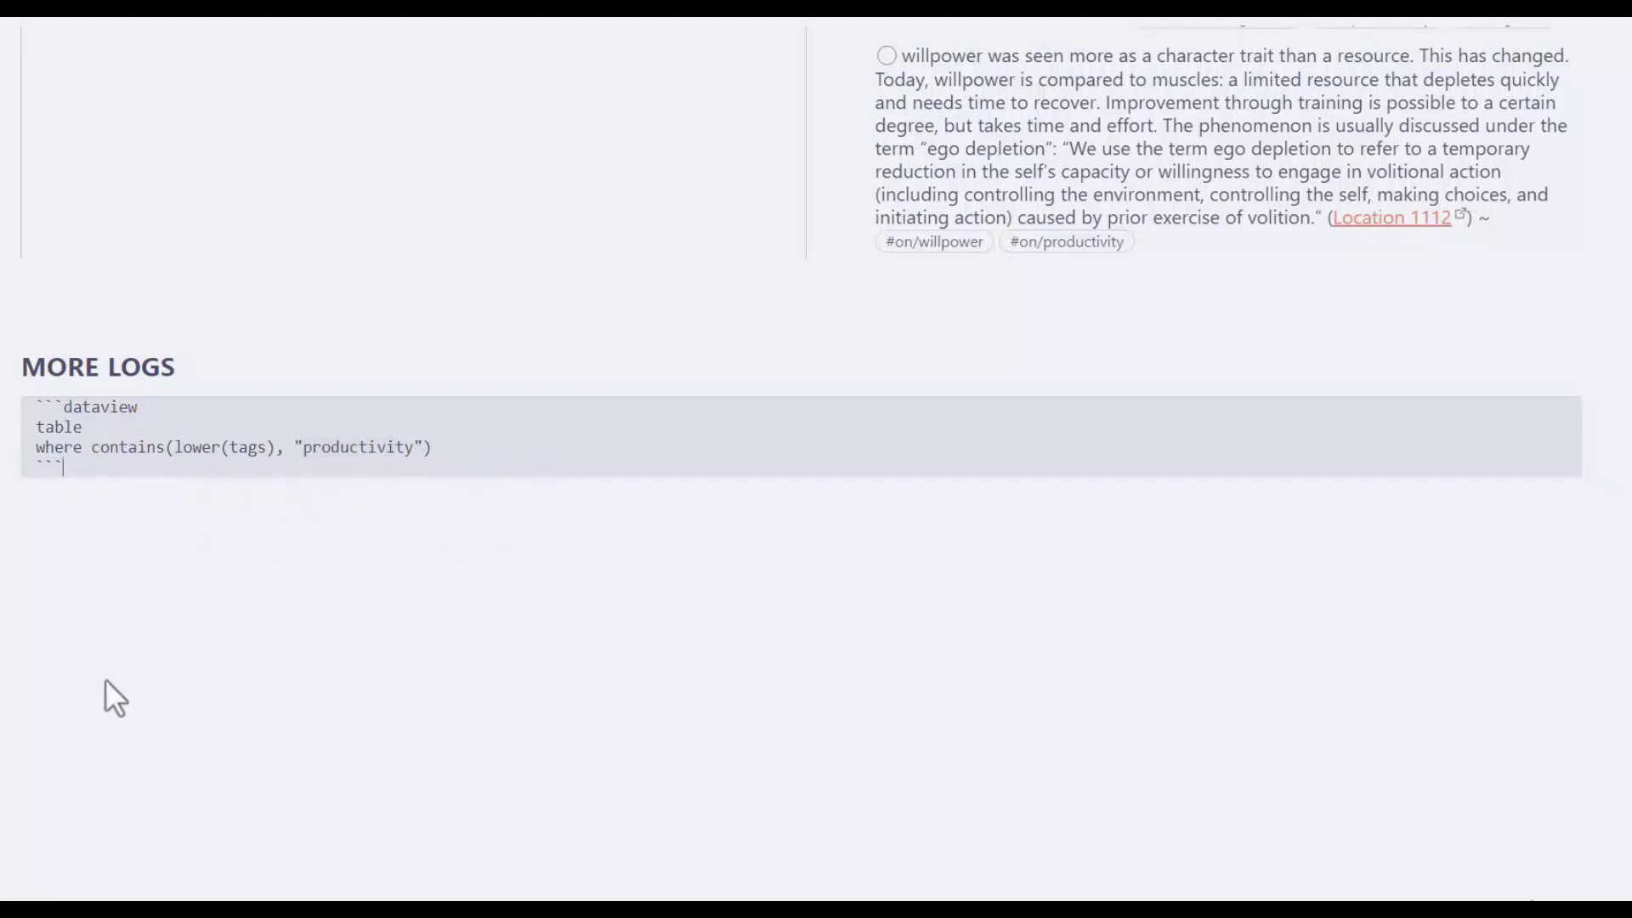
key("Return")
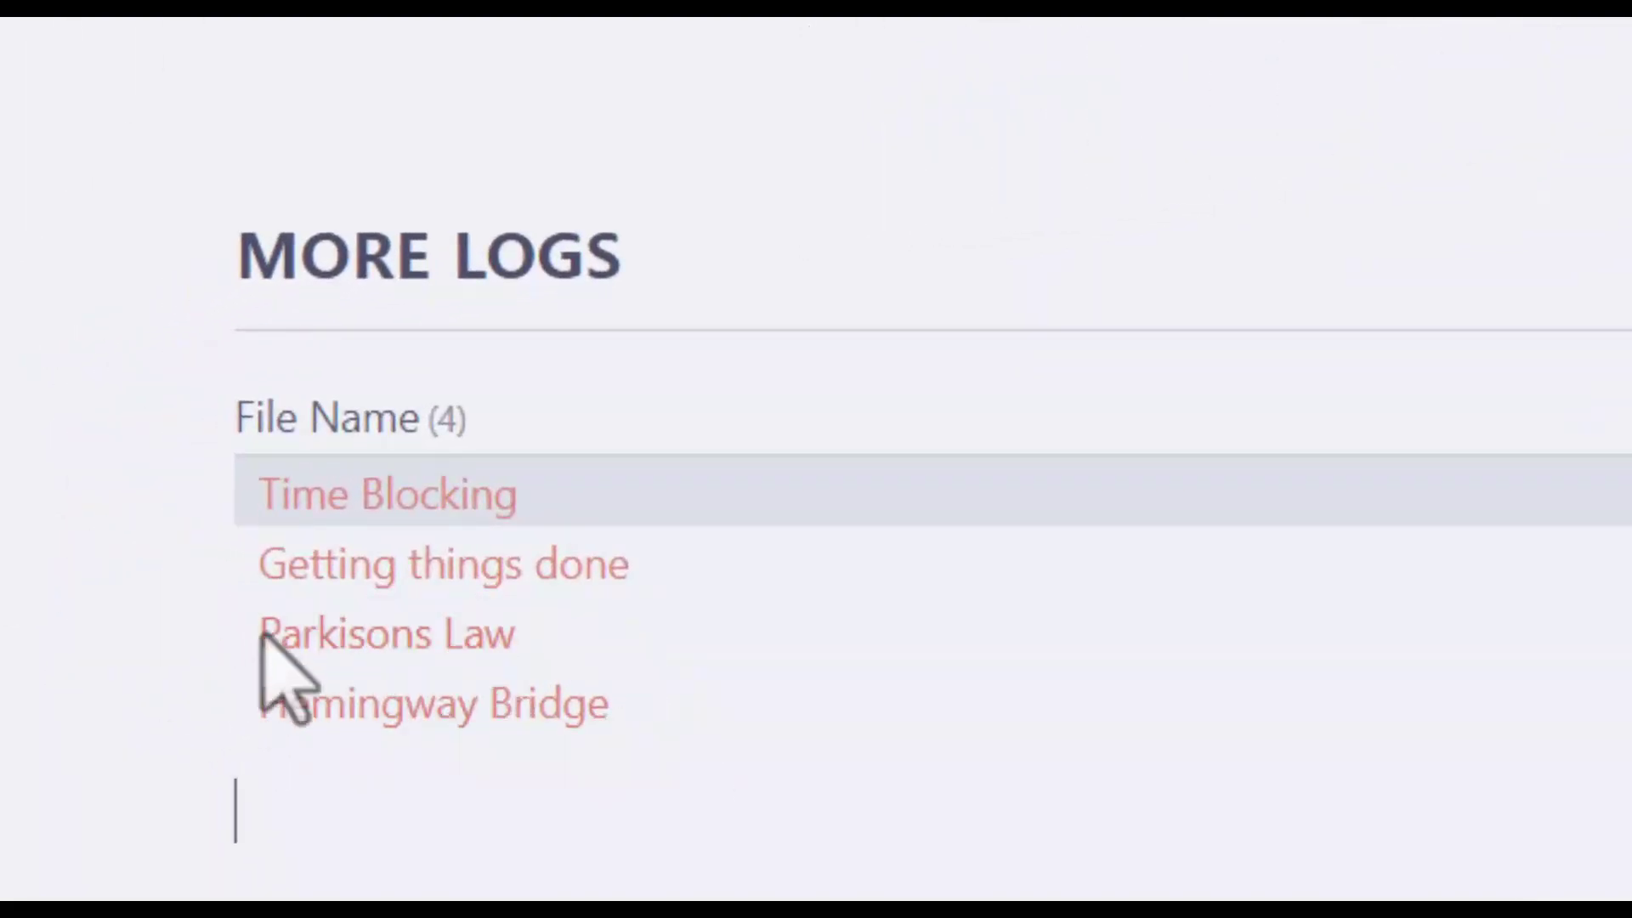
Review the whole Productivity note, from the More logs file table to both Log columns and the properties
mouse_move(451, 708)
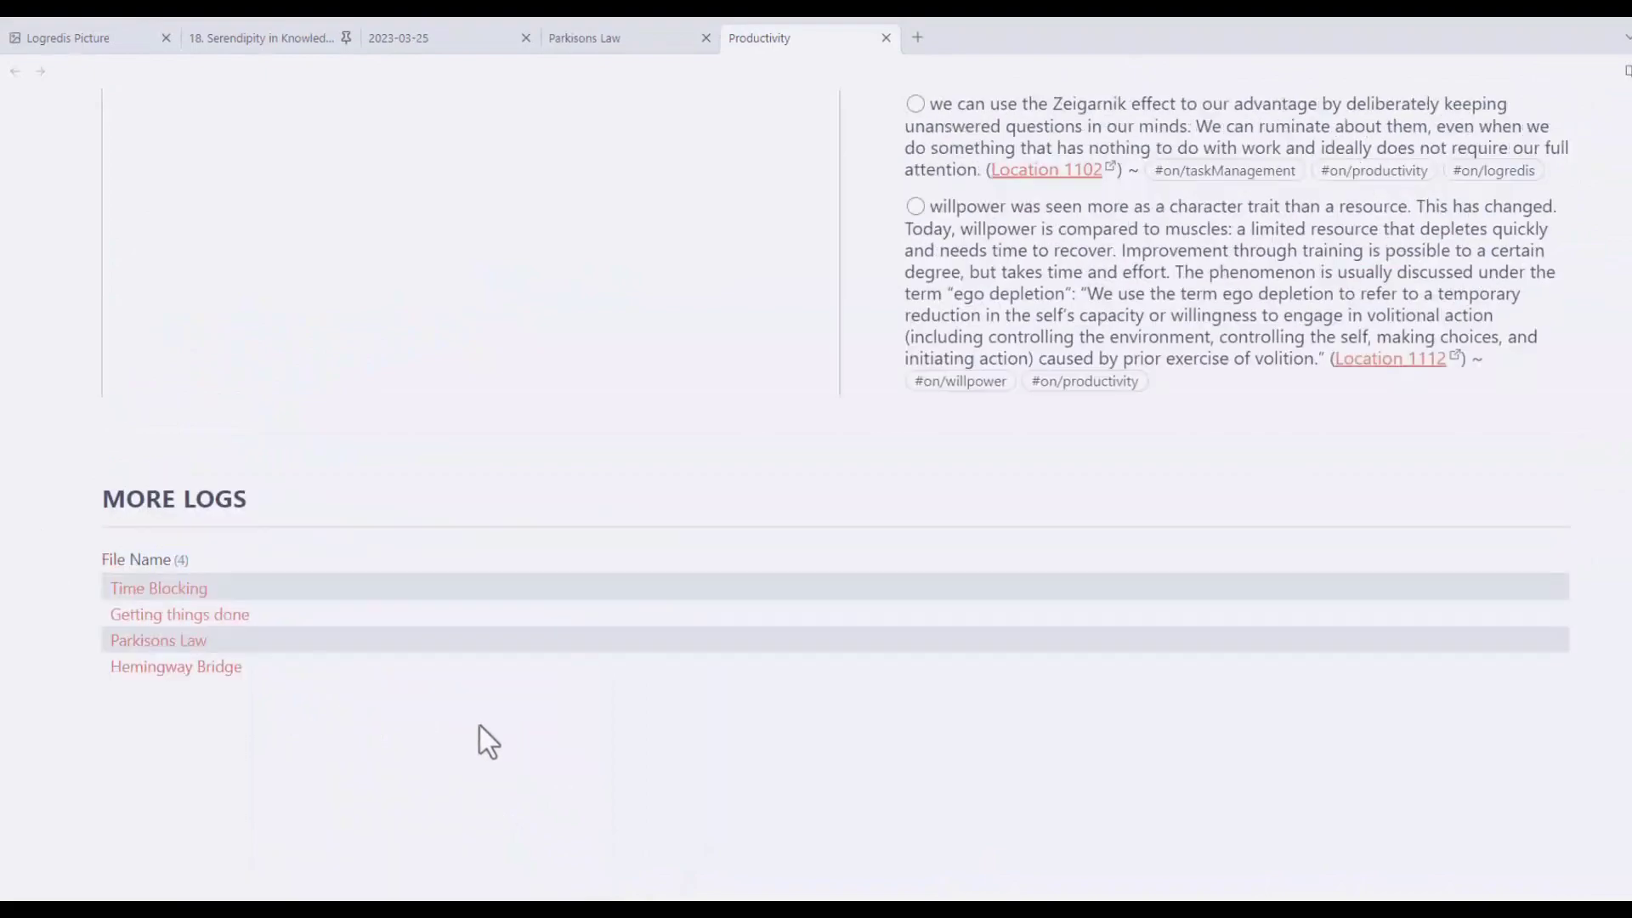
scroll(459, 748, "up", 5)
scroll(485, 757, "down", 5)
scroll(280, 701, "up", 1)
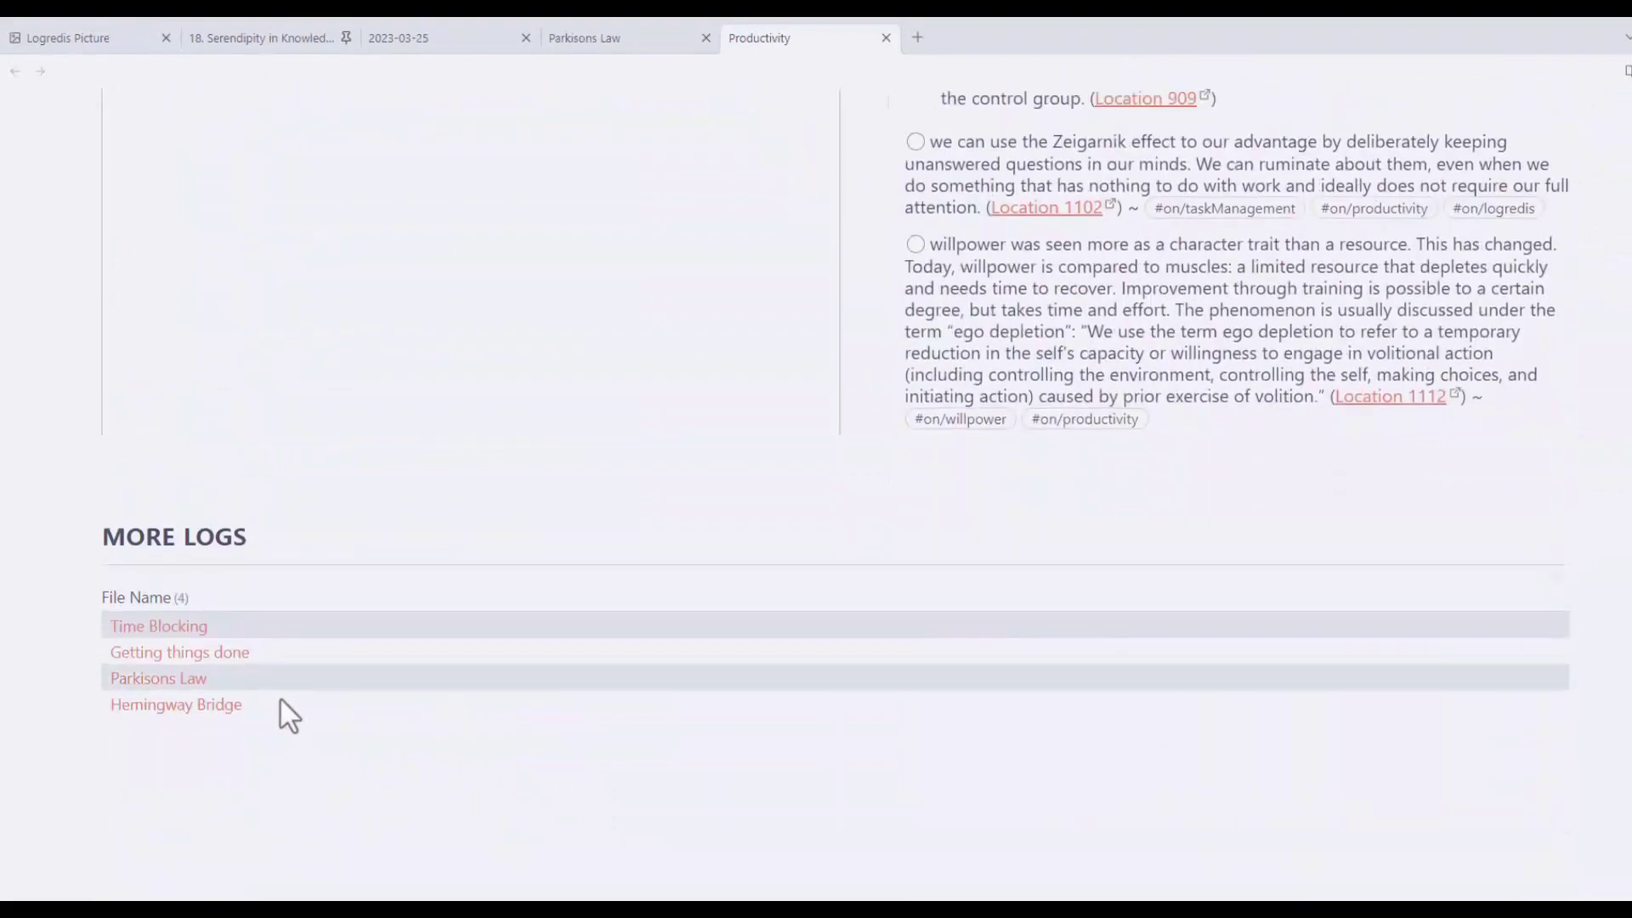
scroll(298, 703, "up", 10)
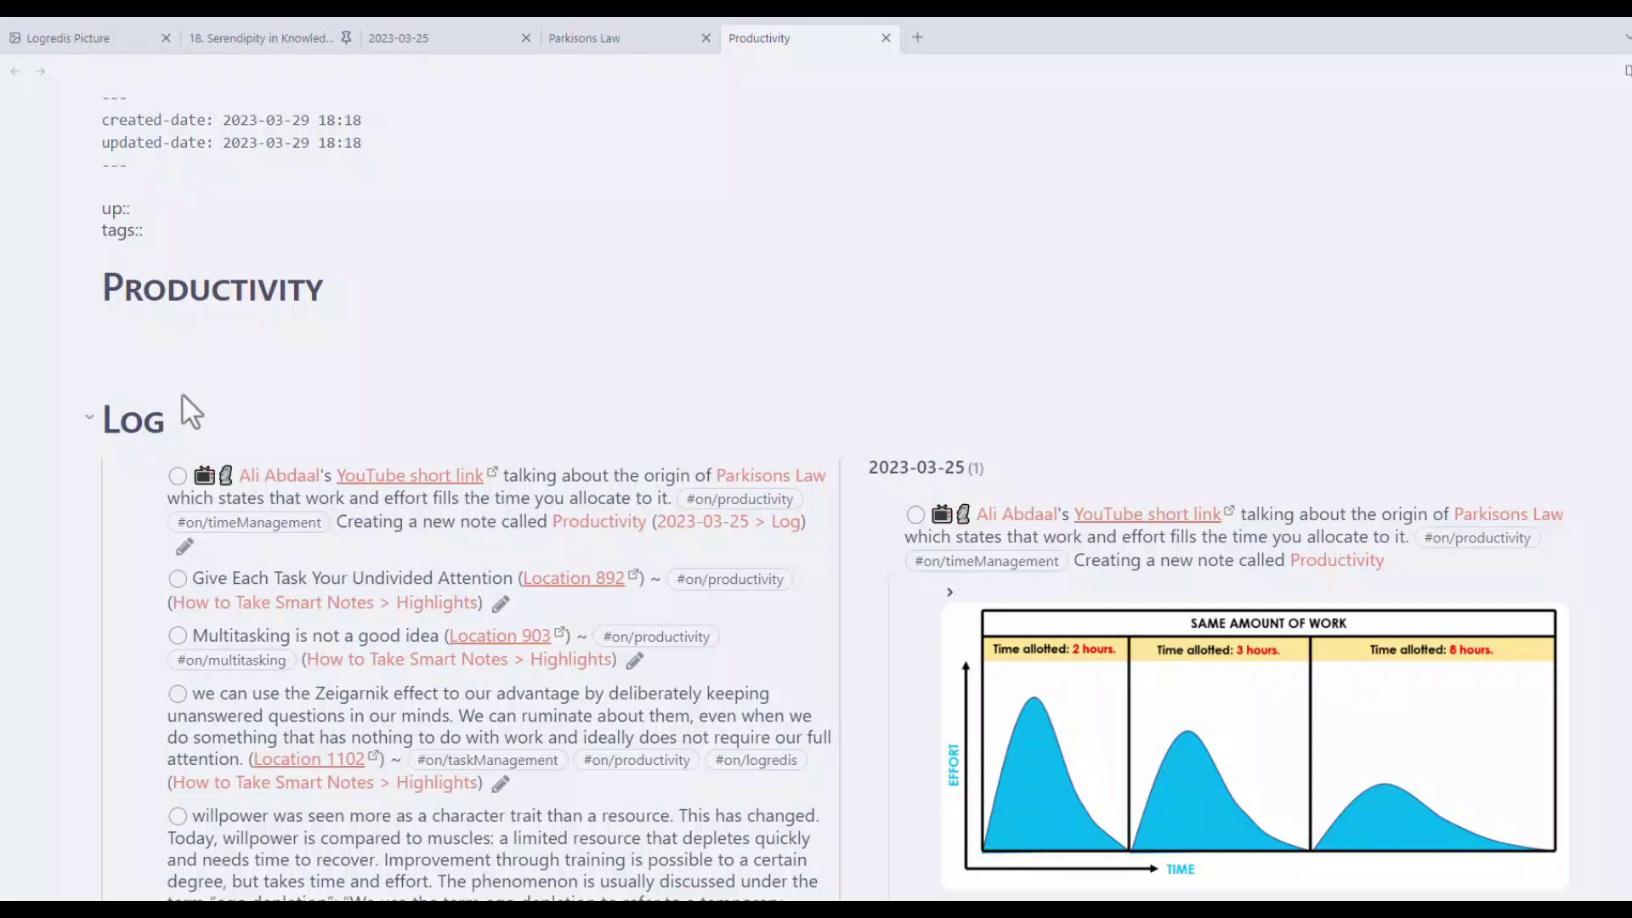
mouse_move(771, 474)
scroll(998, 284, "down", 2)
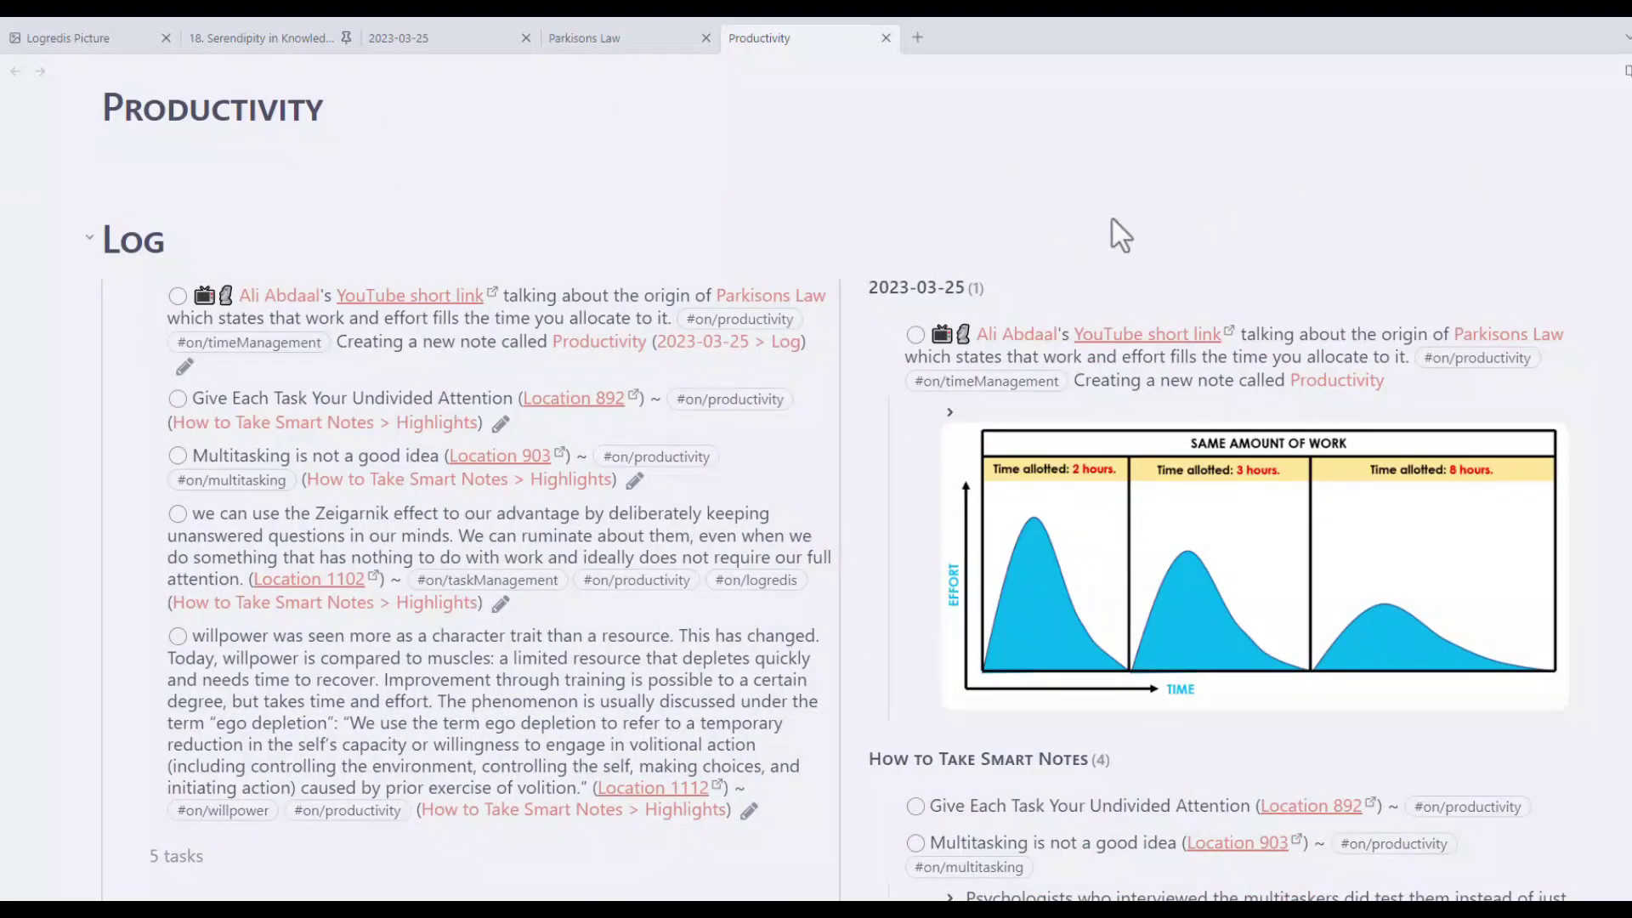
scroll(1007, 196, "down", 5)
scroll(1003, 561, "up", 8)
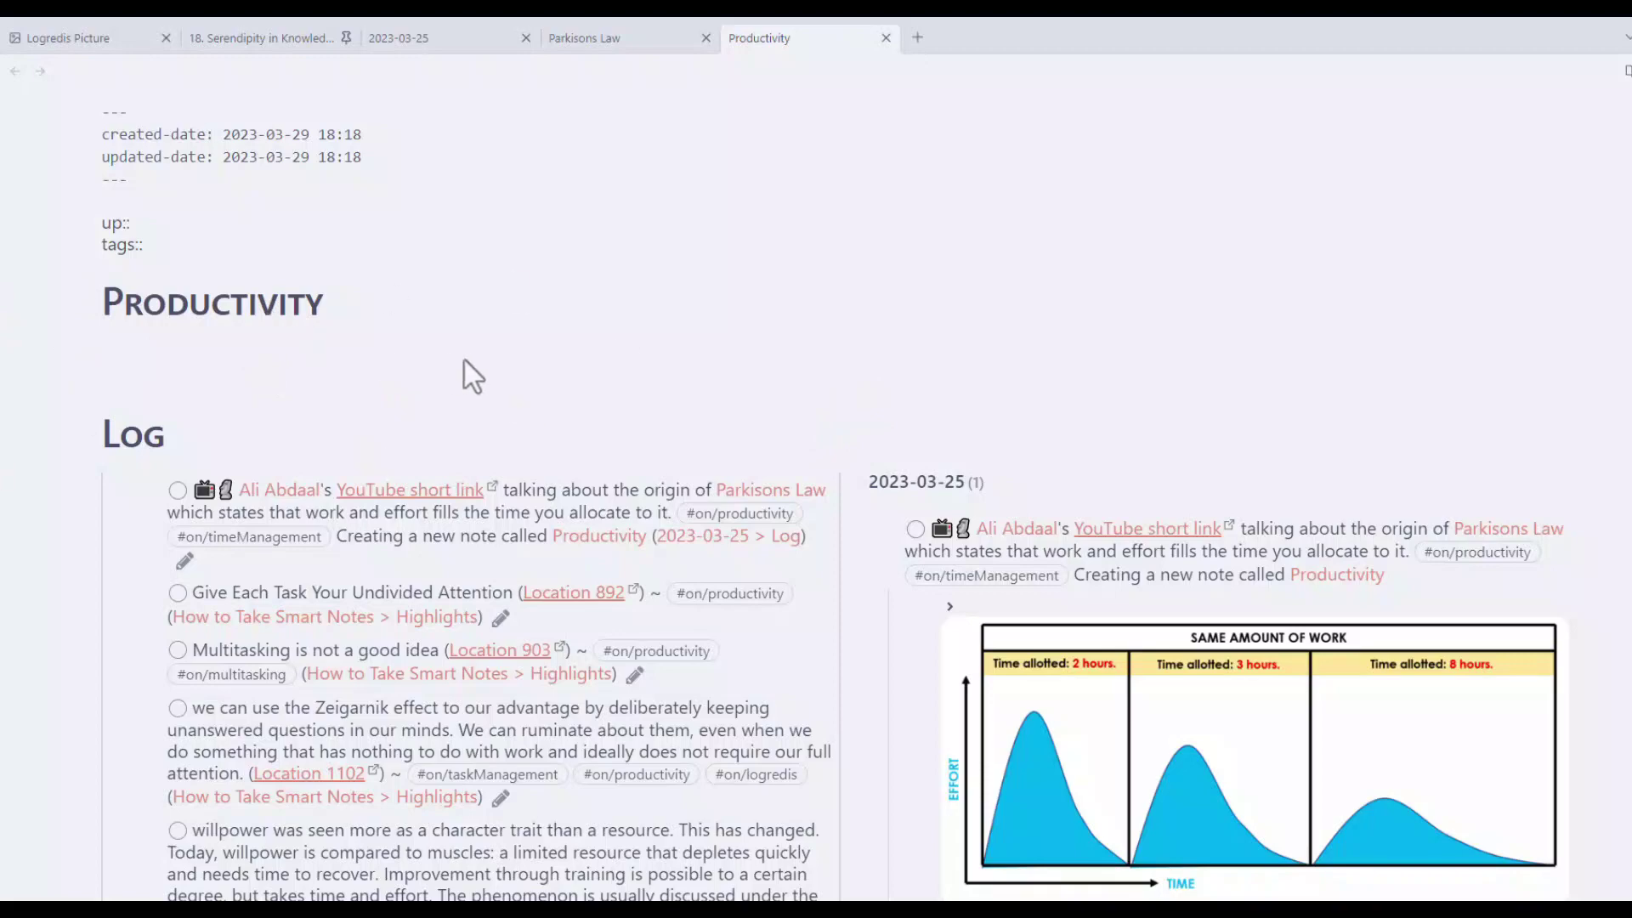
Review the Productivity note's two Log columns and the file table under More logs
scroll(393, 342, "down", 1)
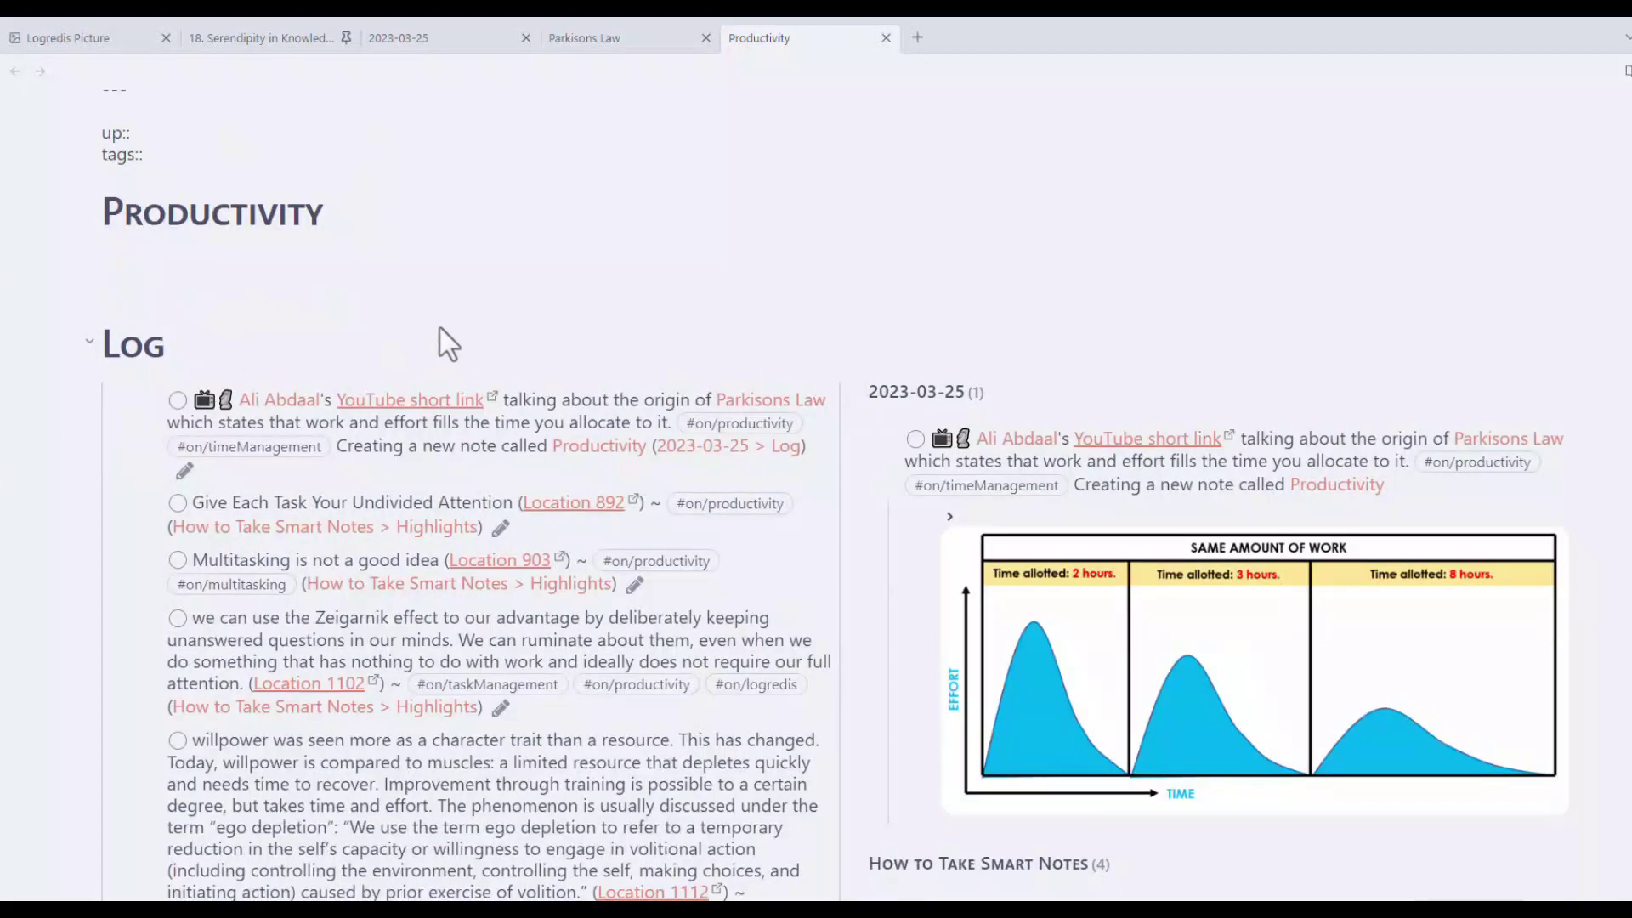
scroll(441, 328, "down", 1)
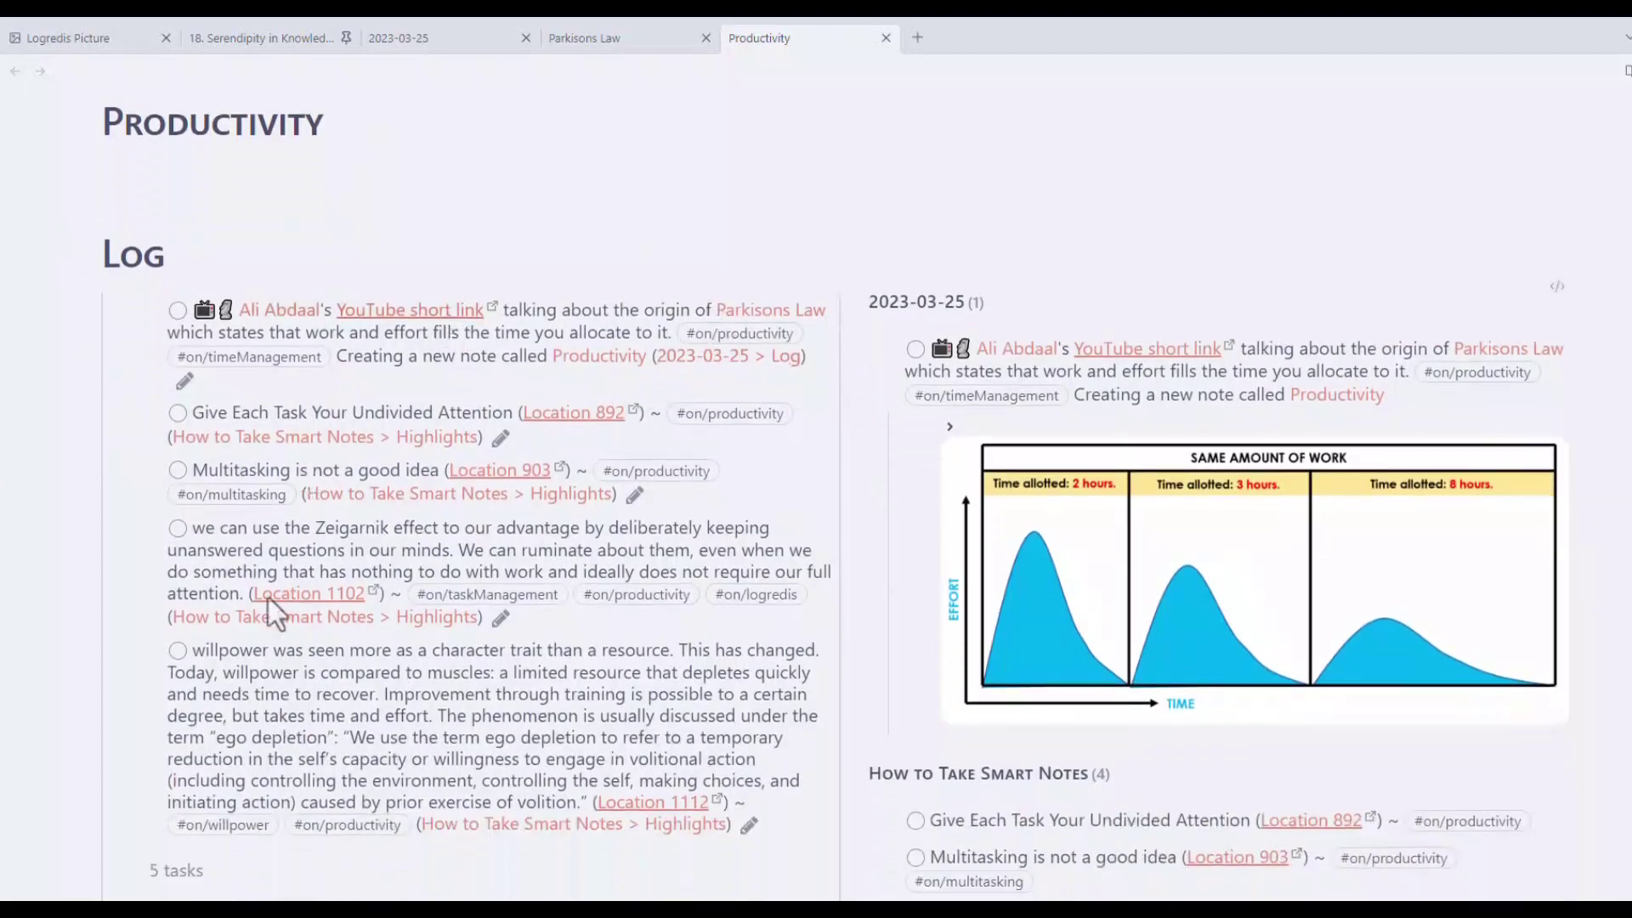
scroll(426, 553, "down", 9)
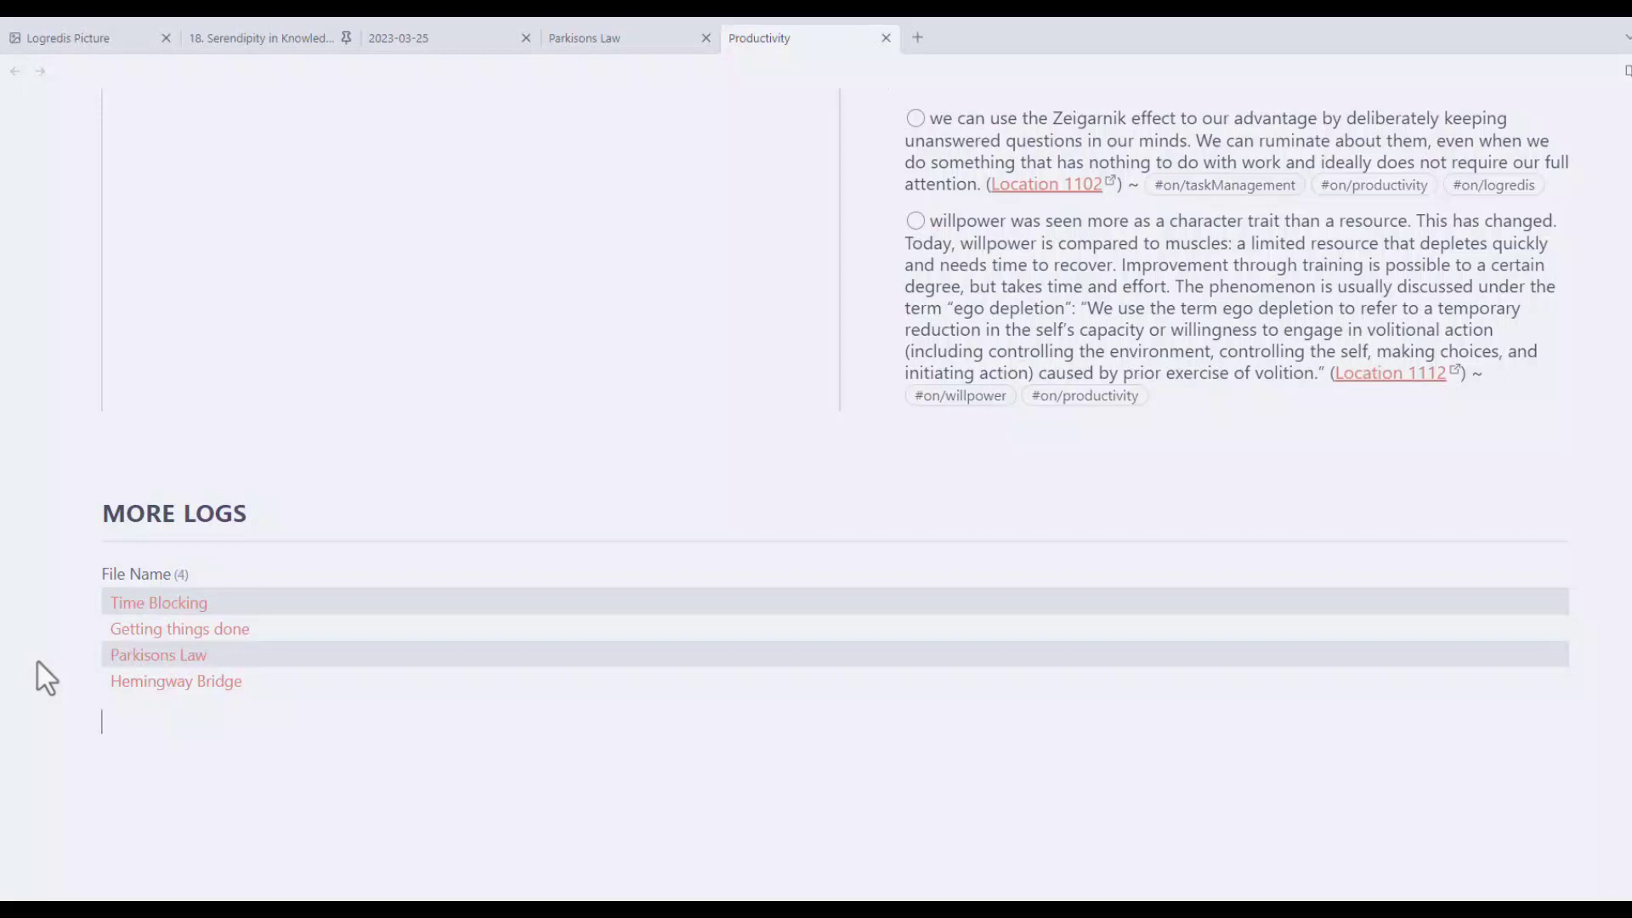
scroll(49, 714, "up", 1)
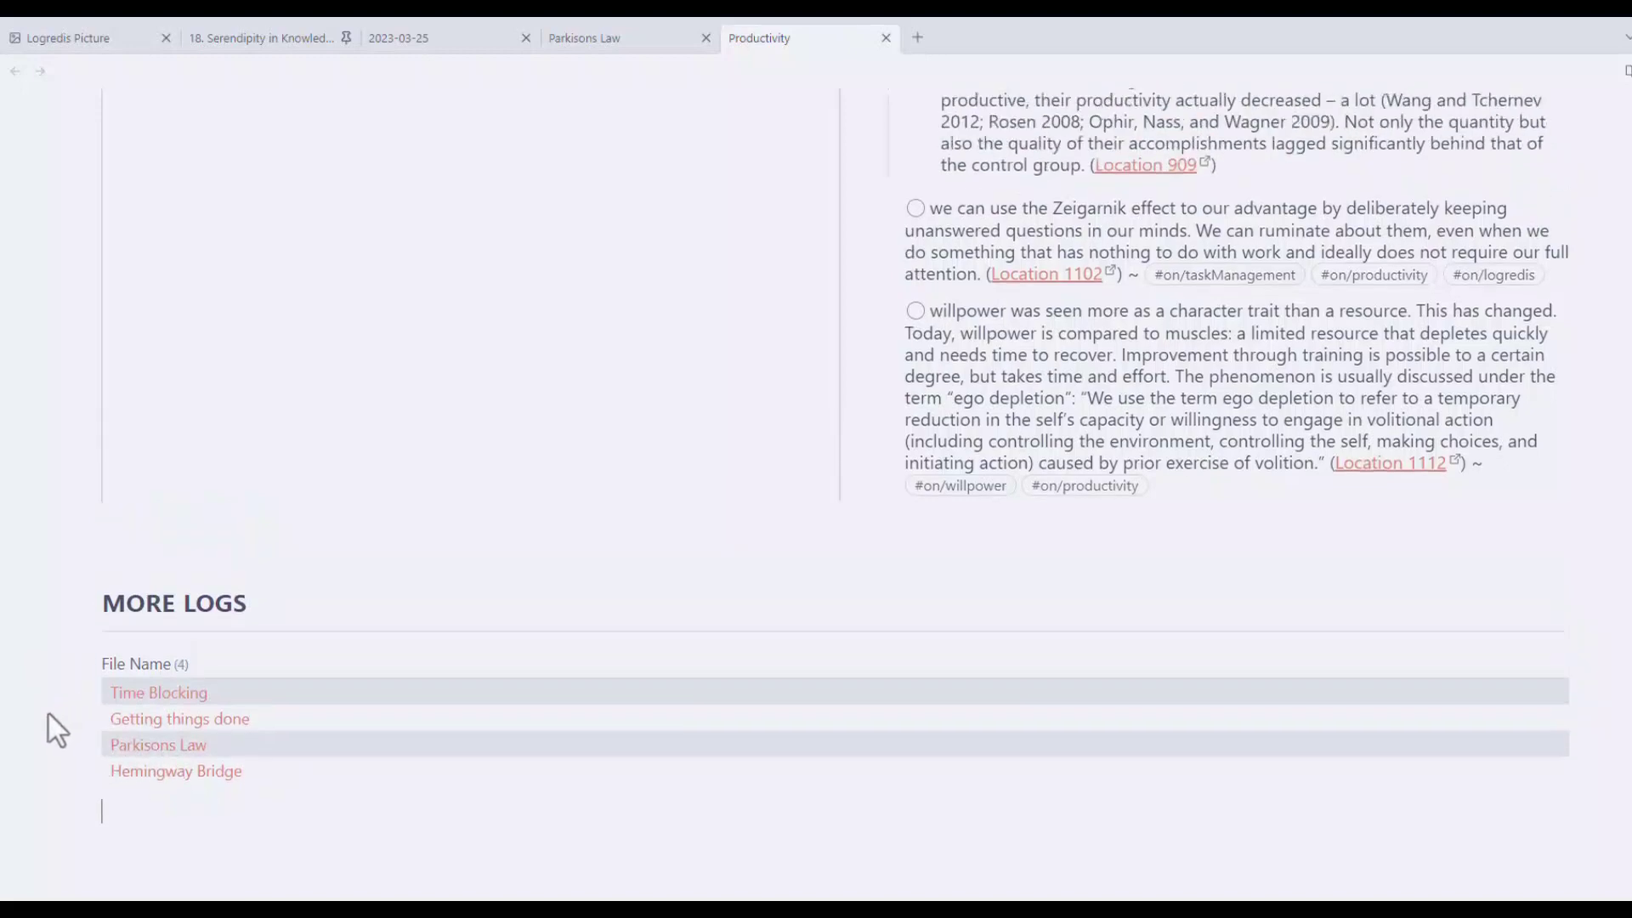
scroll(48, 721, "up", 1)
scroll(47, 719, "down", 1)
scroll(954, 408, "up", 6)
scroll(1280, 621, "down", 4)
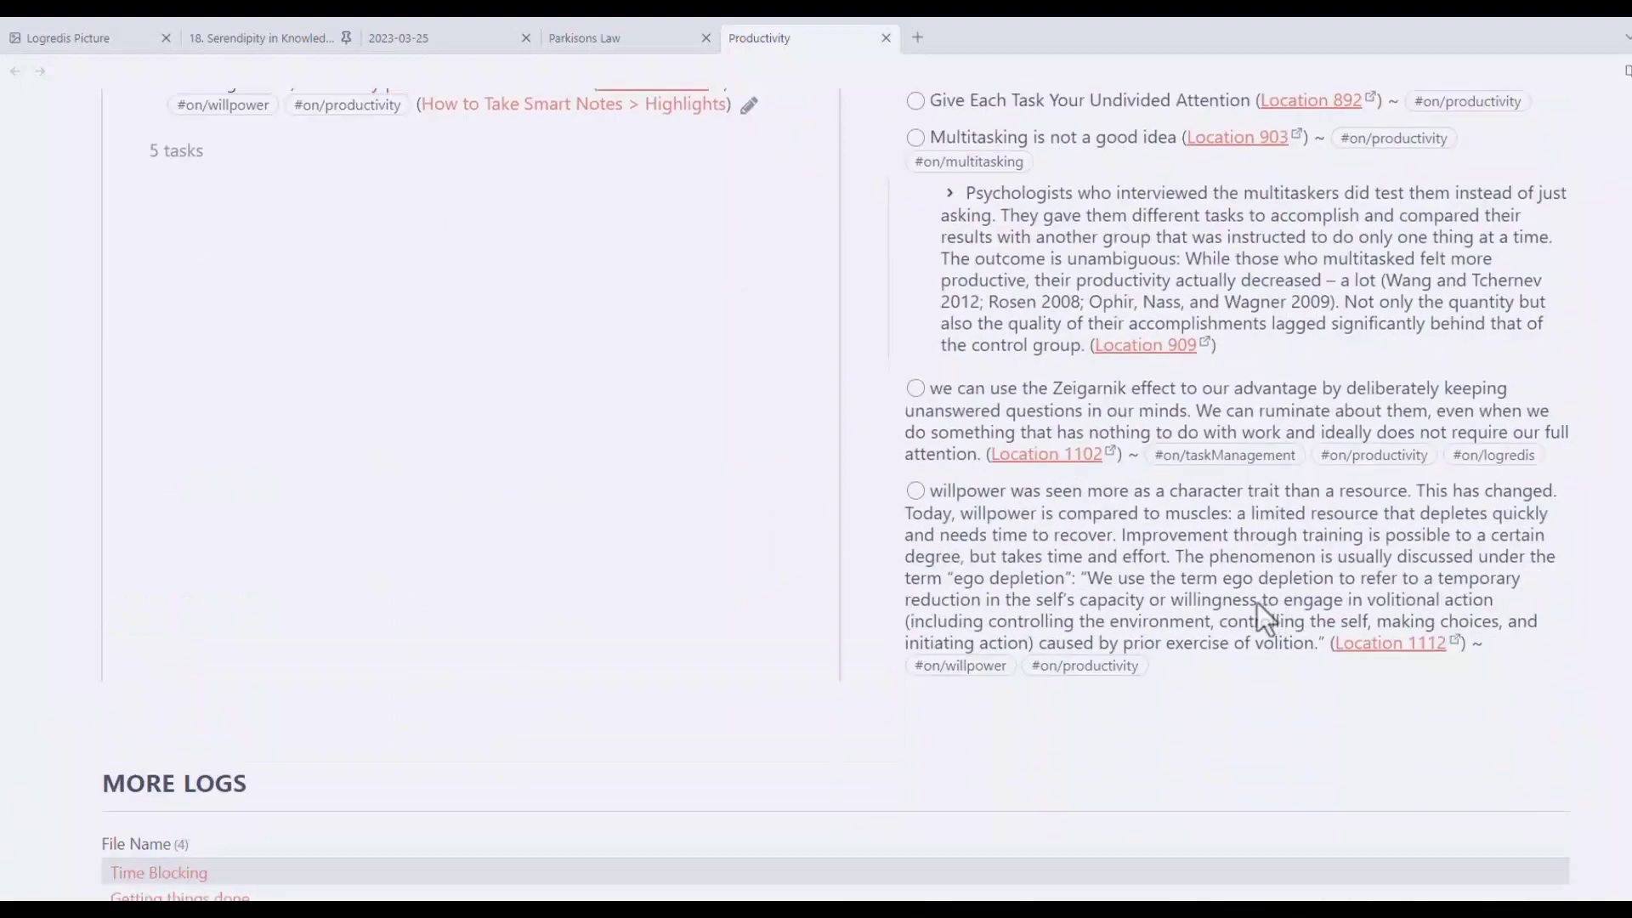
scroll(1253, 607, "up", 10)
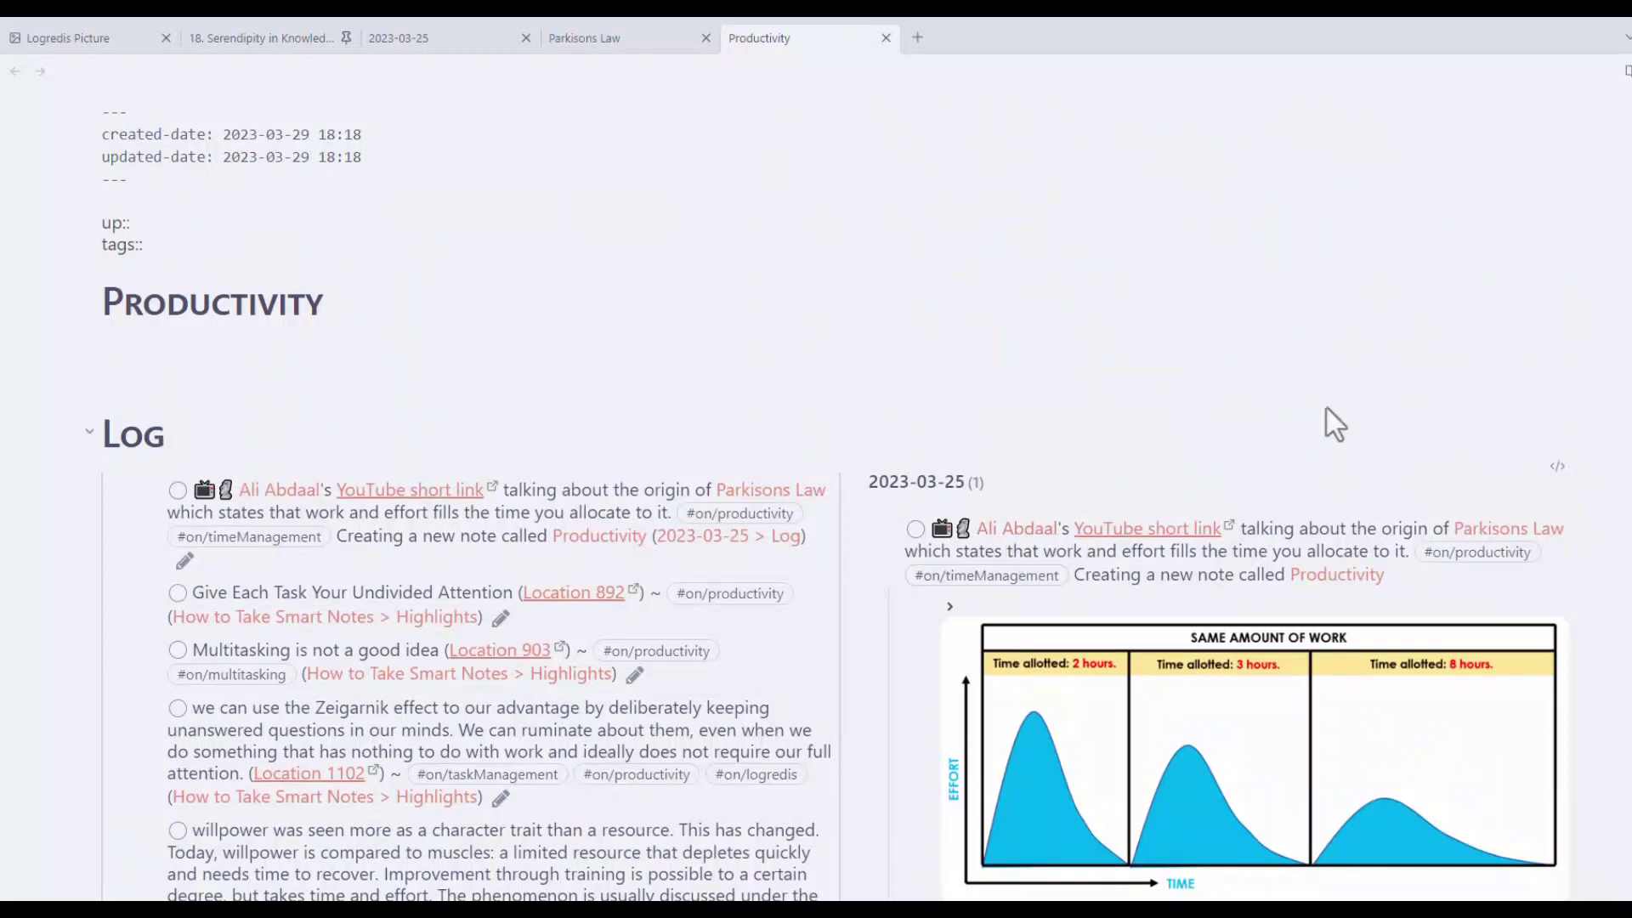
scroll(1328, 408, "down", 10)
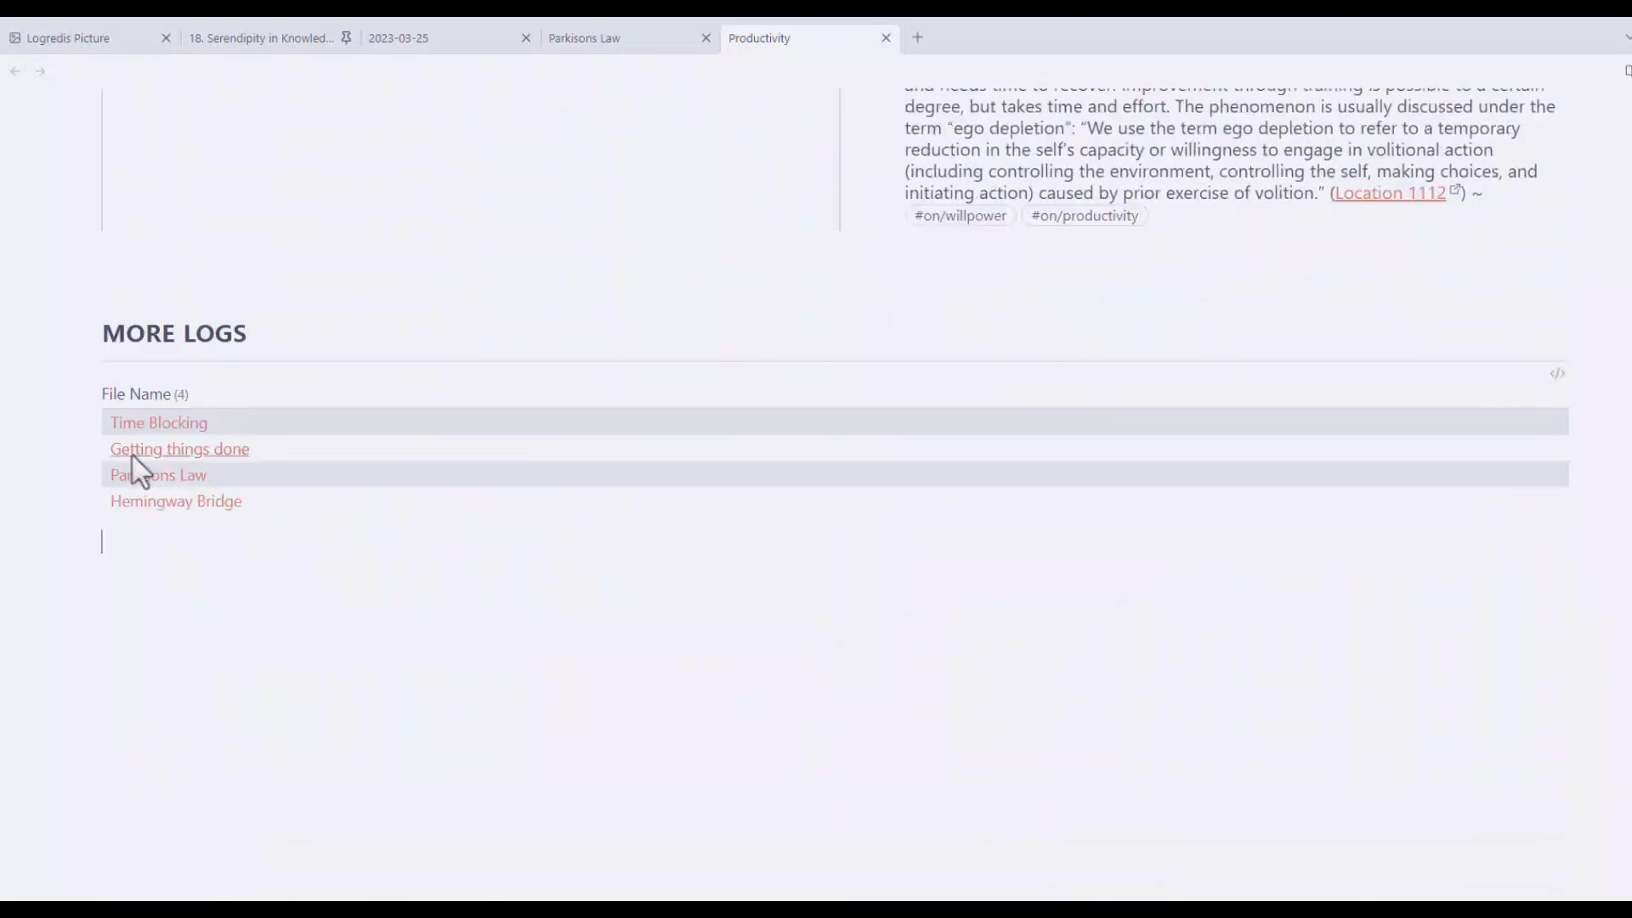
scroll(473, 610, "up", 10)
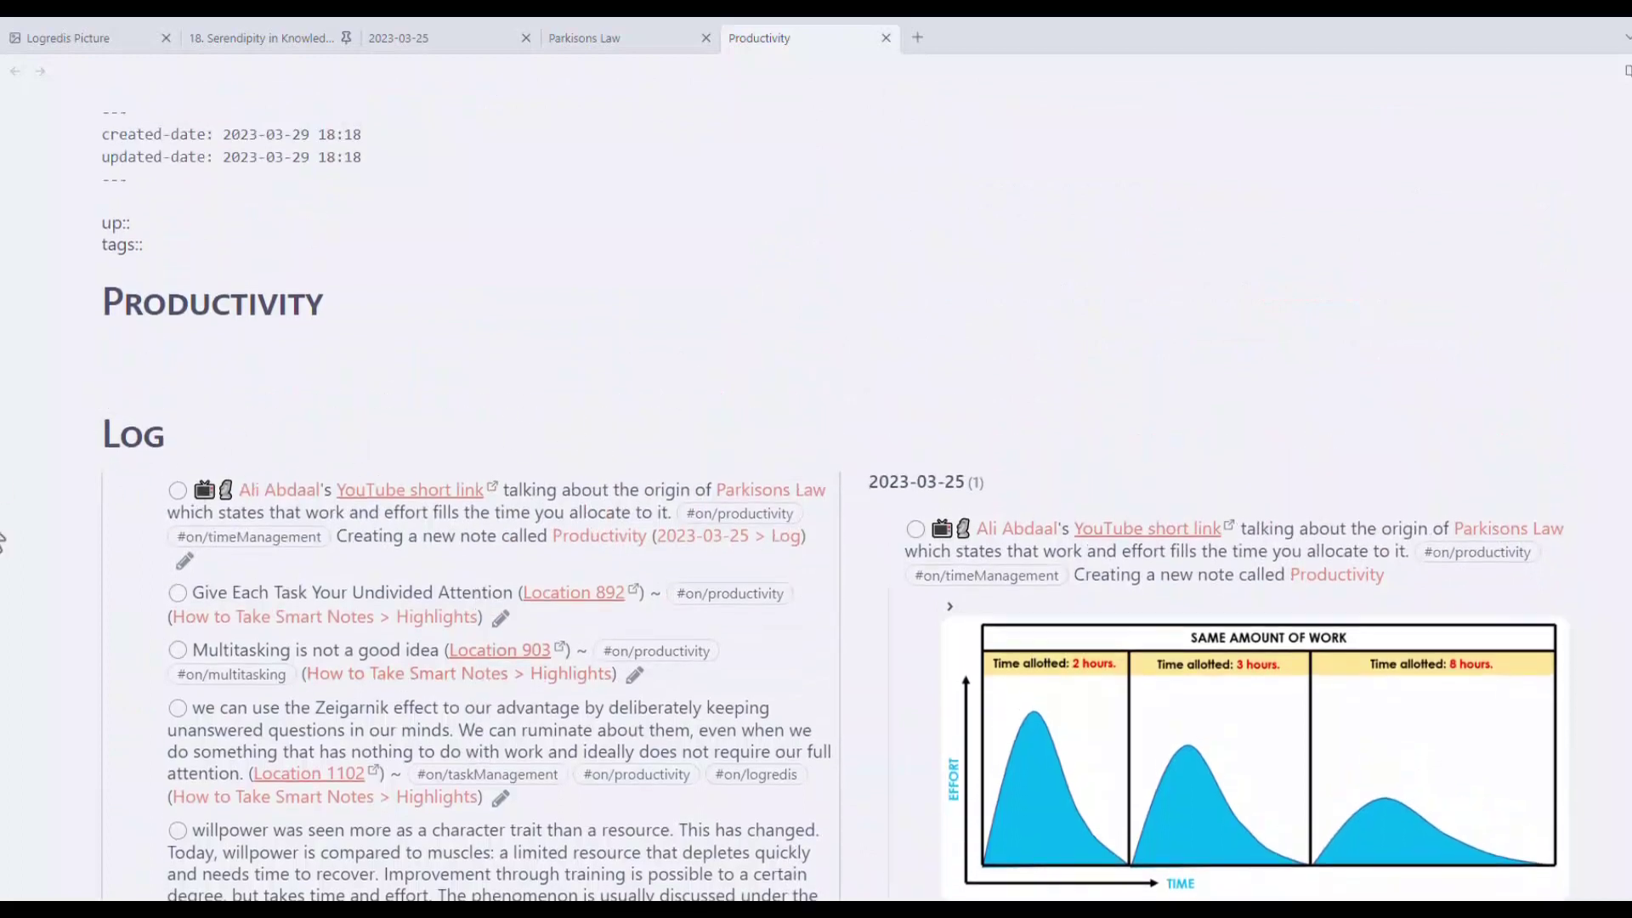
Write the line "time blocking - why is it important" under the Productivity heading
left_click(192, 364)
type("time blocking - why is ")
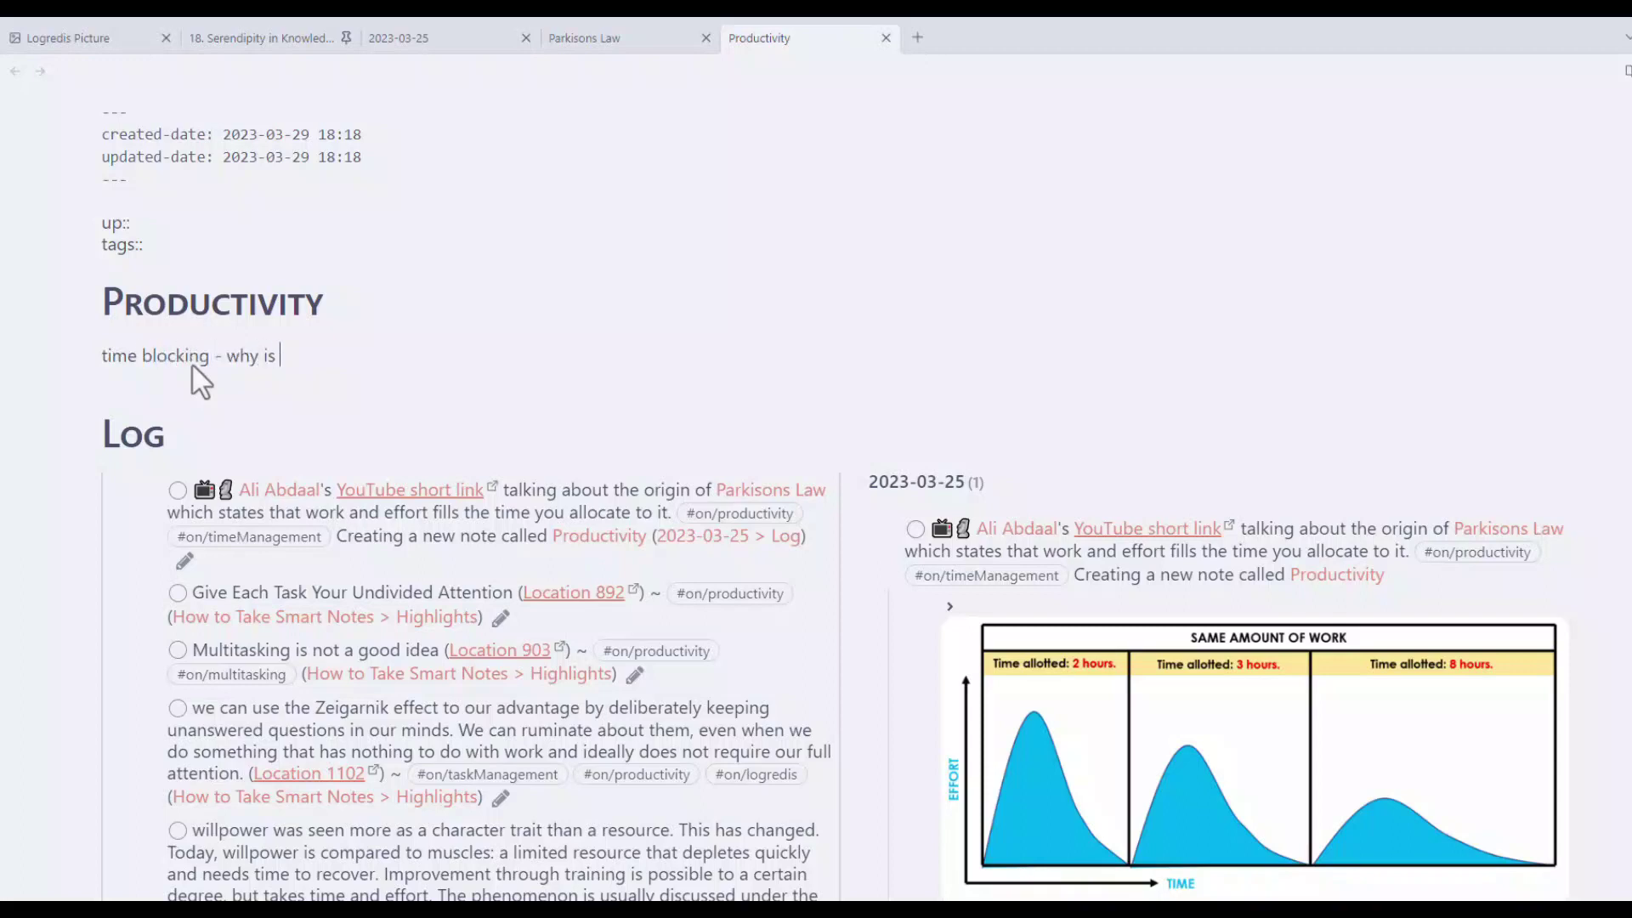
type("it important")
Add a line below it linking to the Time Blocking note, followed by a dash and an empty note link
key("Return")
type("[[tim")
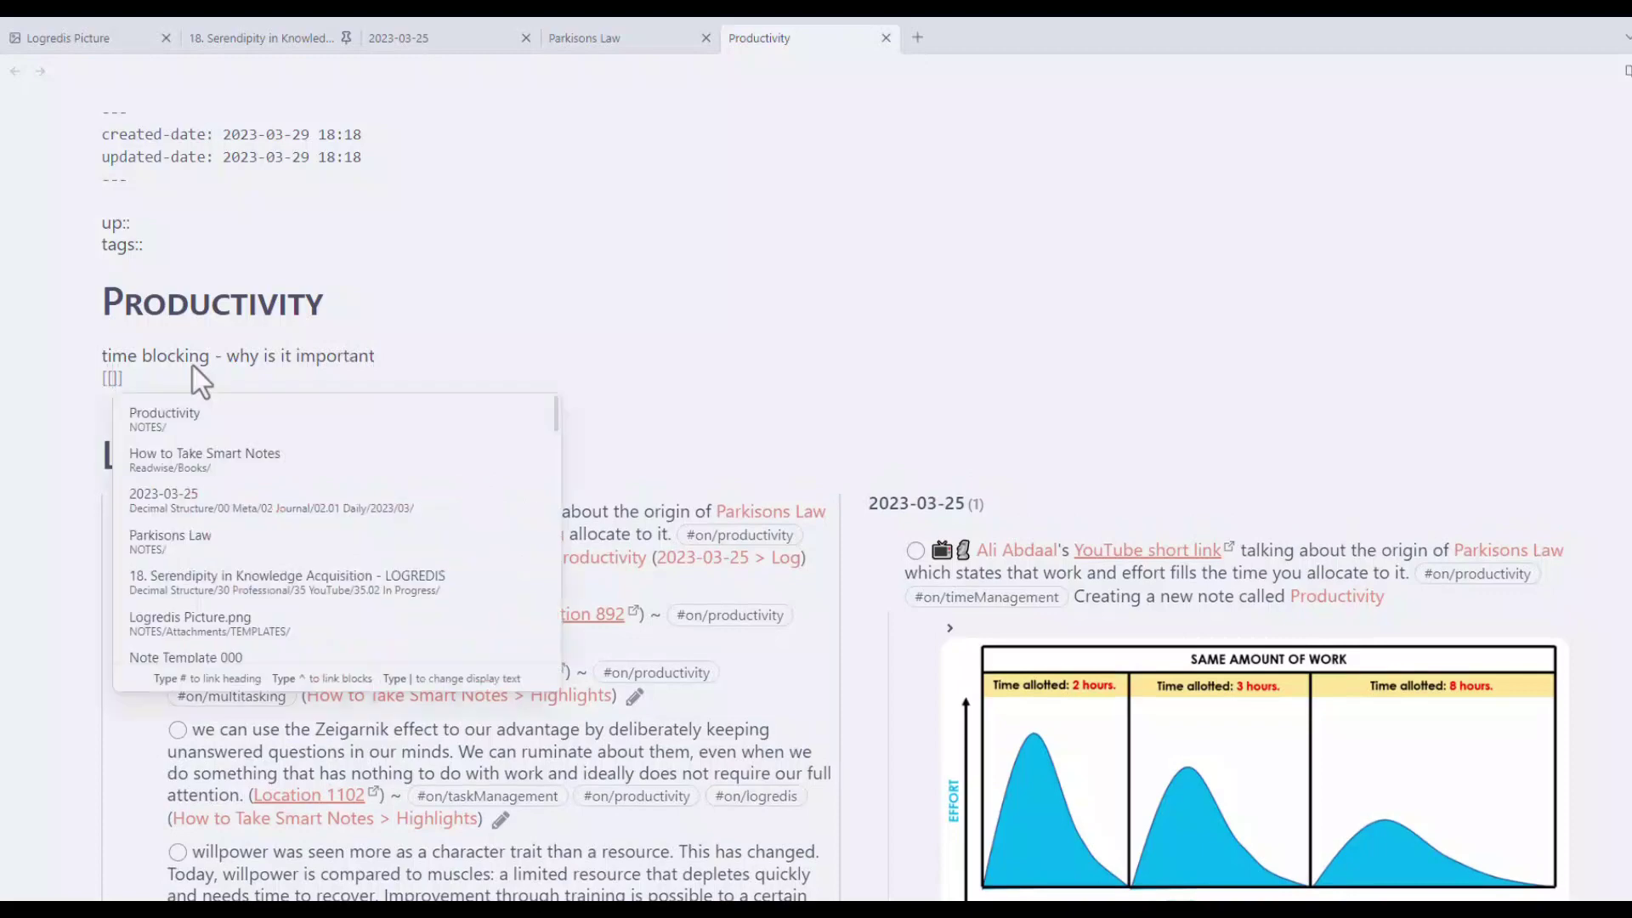
type("e Blocking")
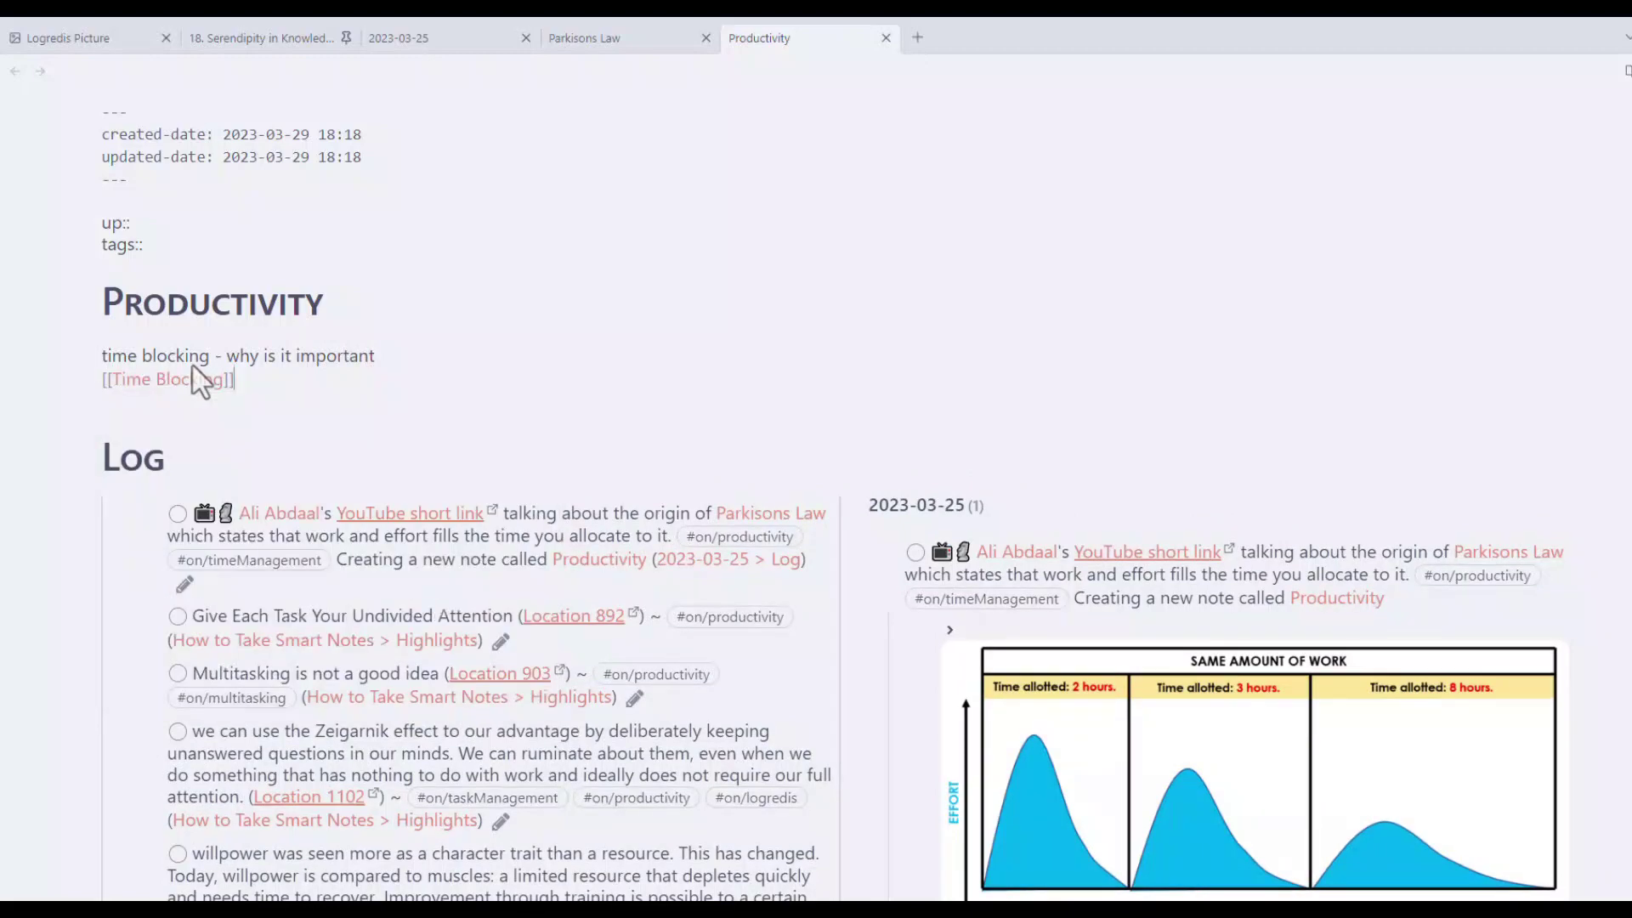
key("End")
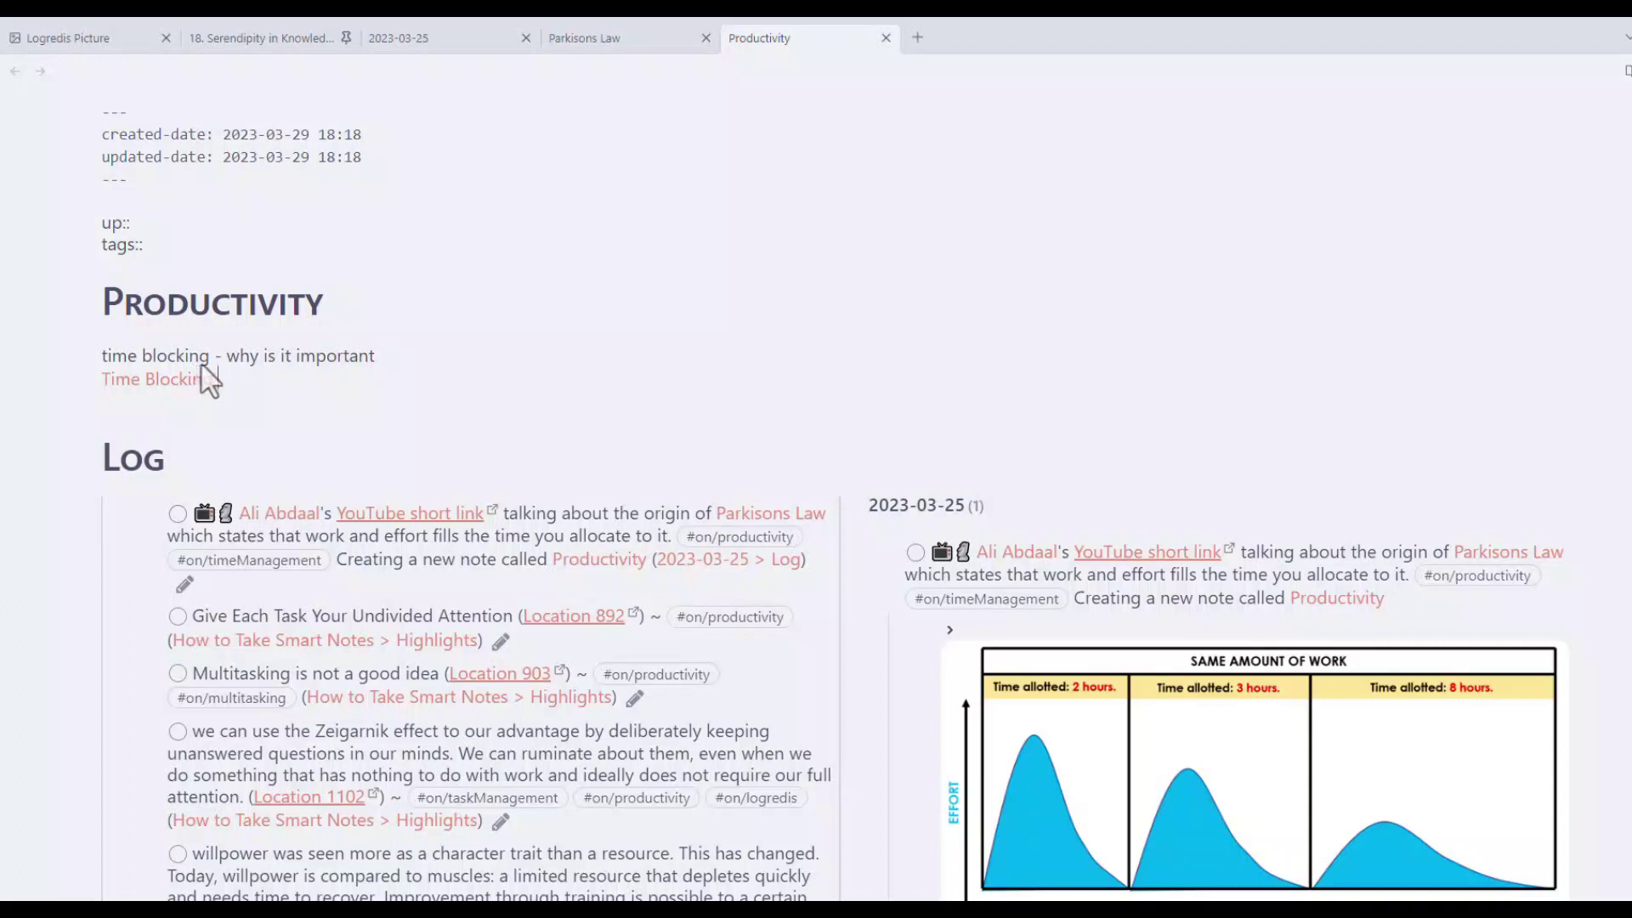
type("[[")
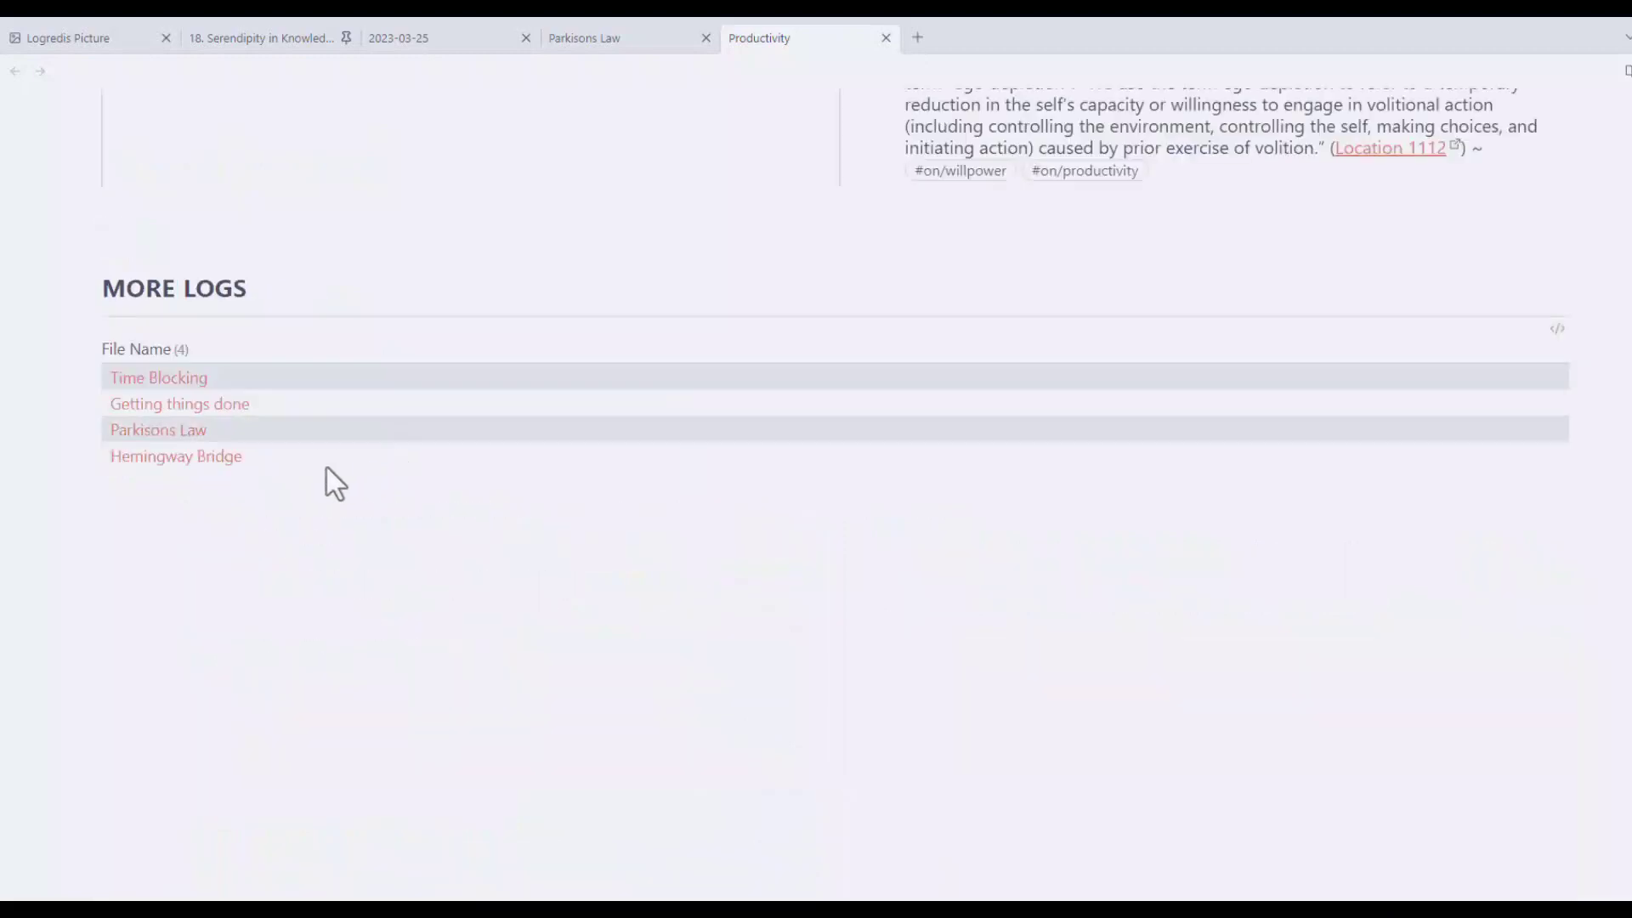
scroll(237, 442, "up", 10)
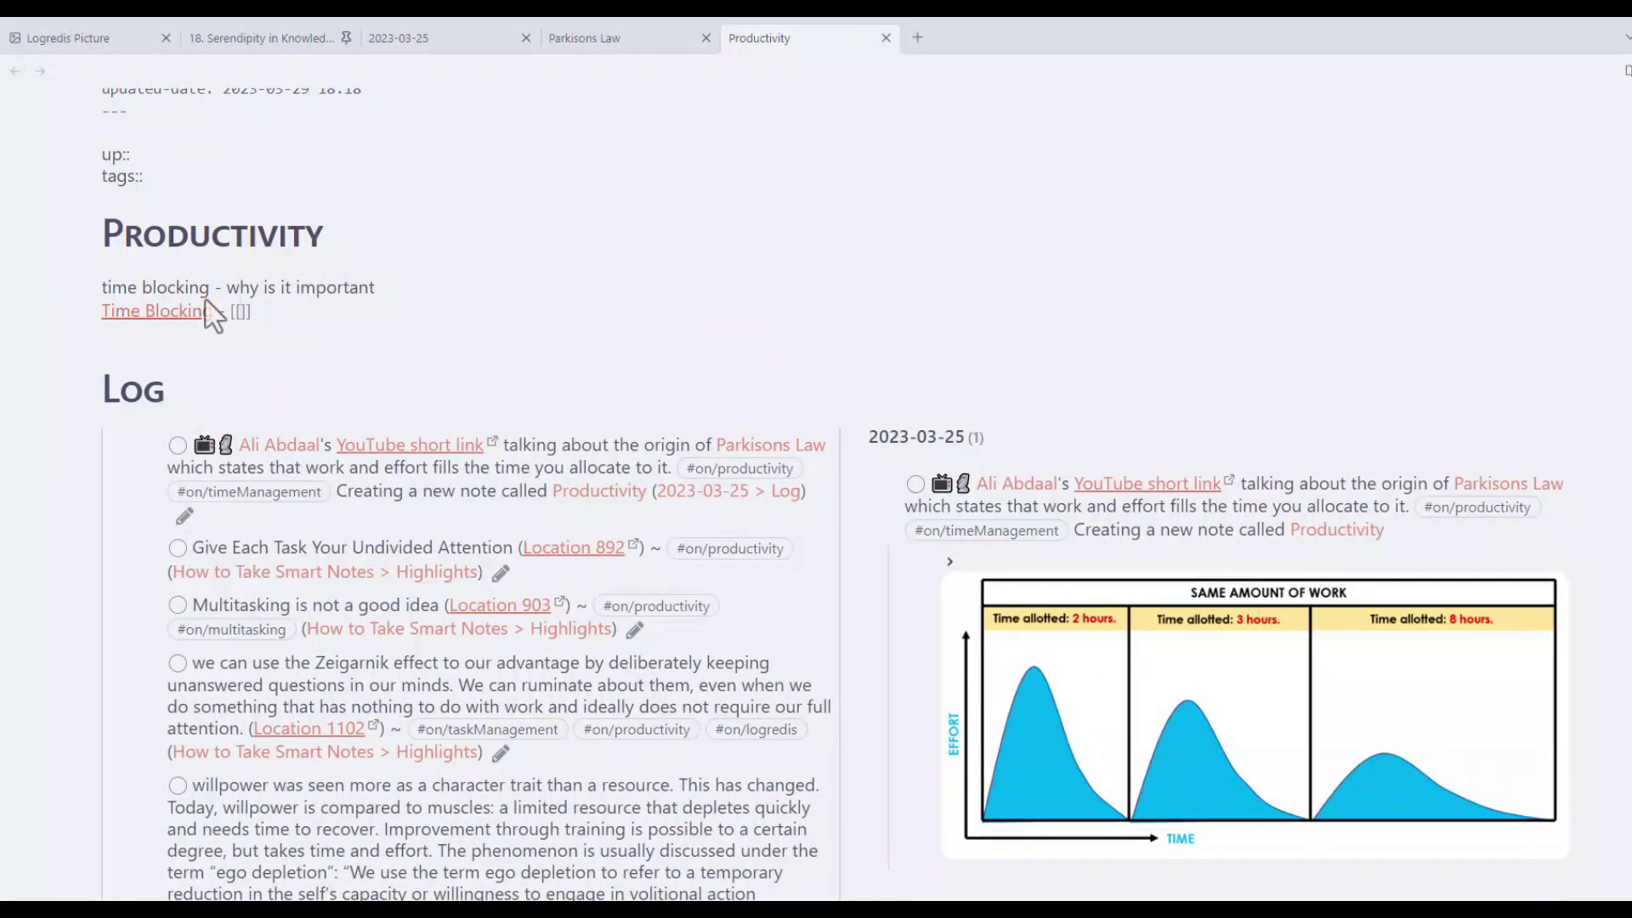
scroll(242, 296, "up", 1)
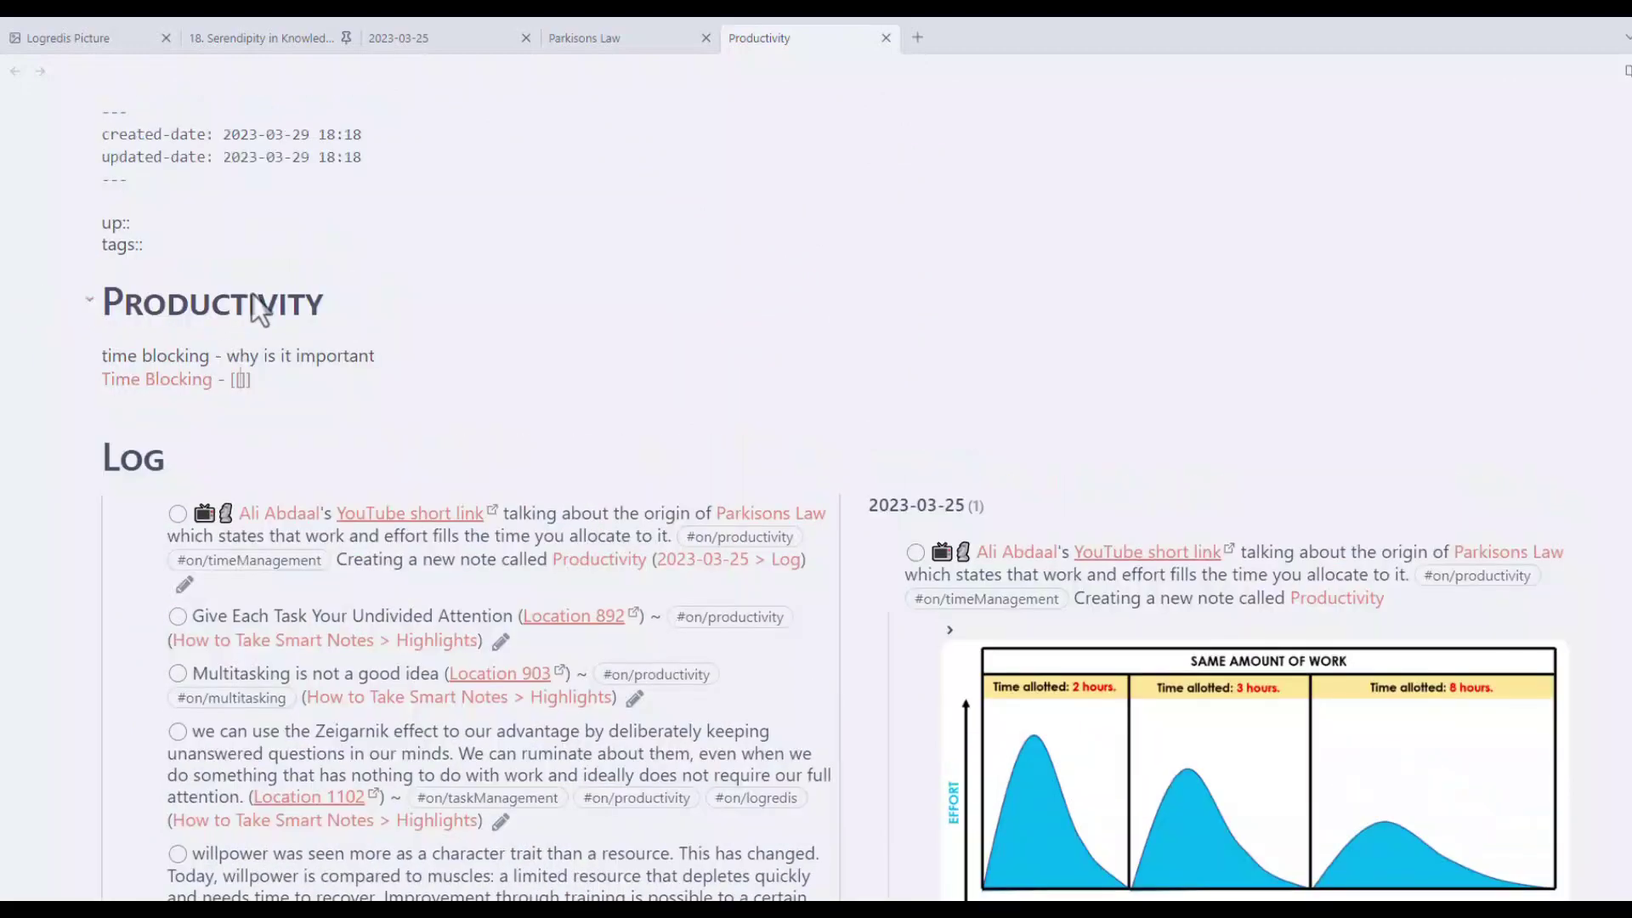
View the Logredis Picture diagram, then reread the Productivity note's More logs table and How to Take Smart Notes entries
left_click(136, 40)
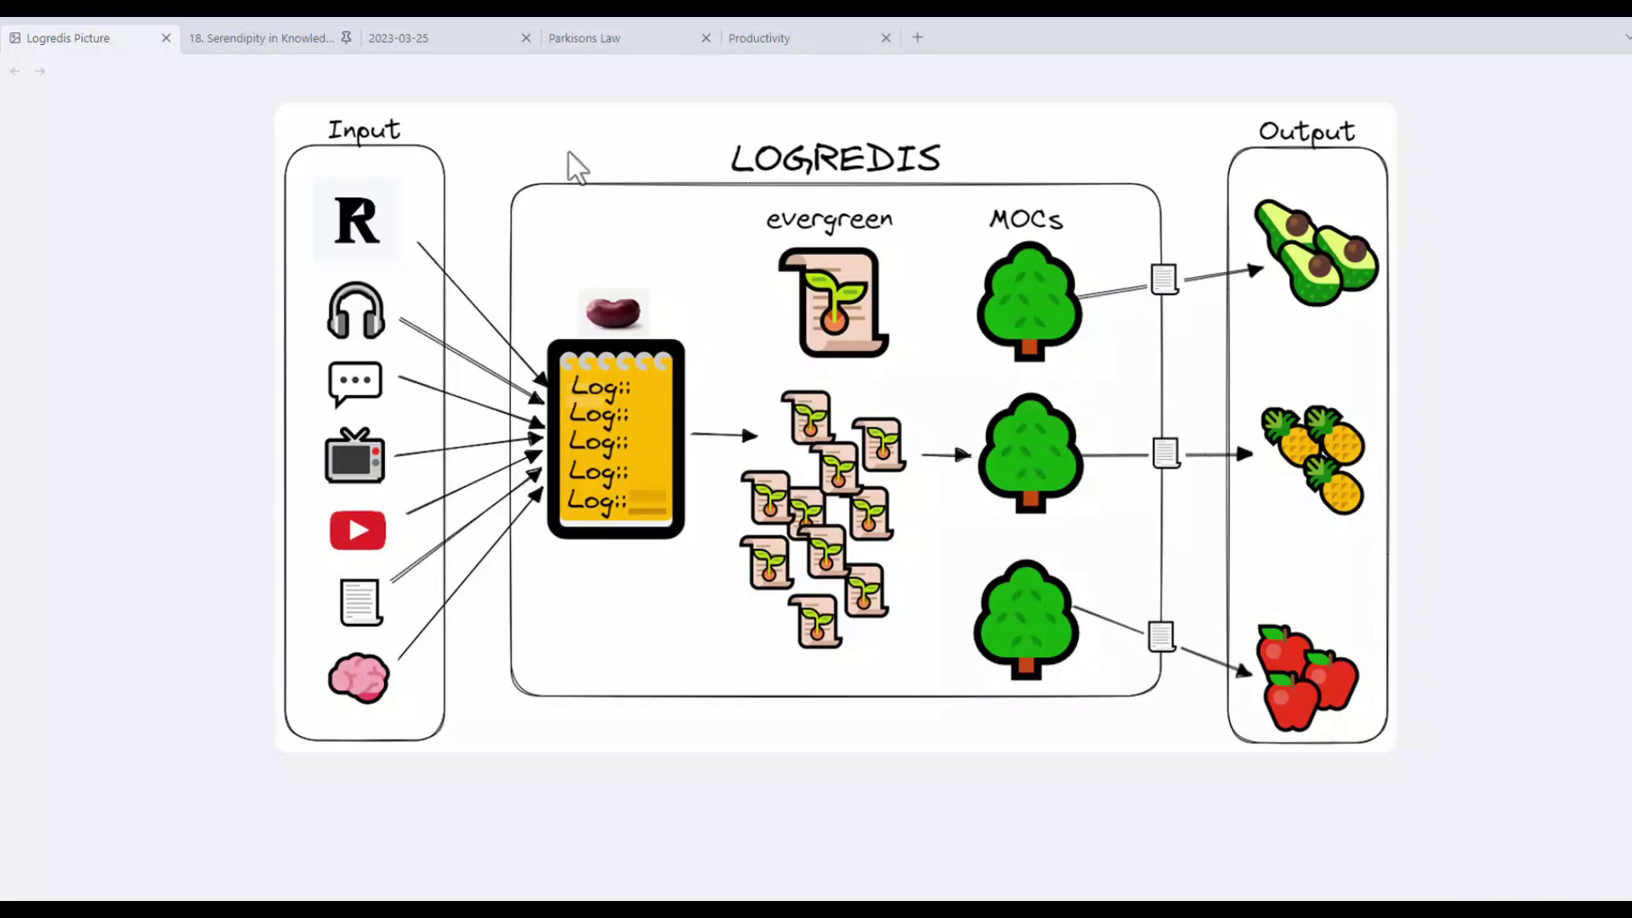
left_click(787, 29)
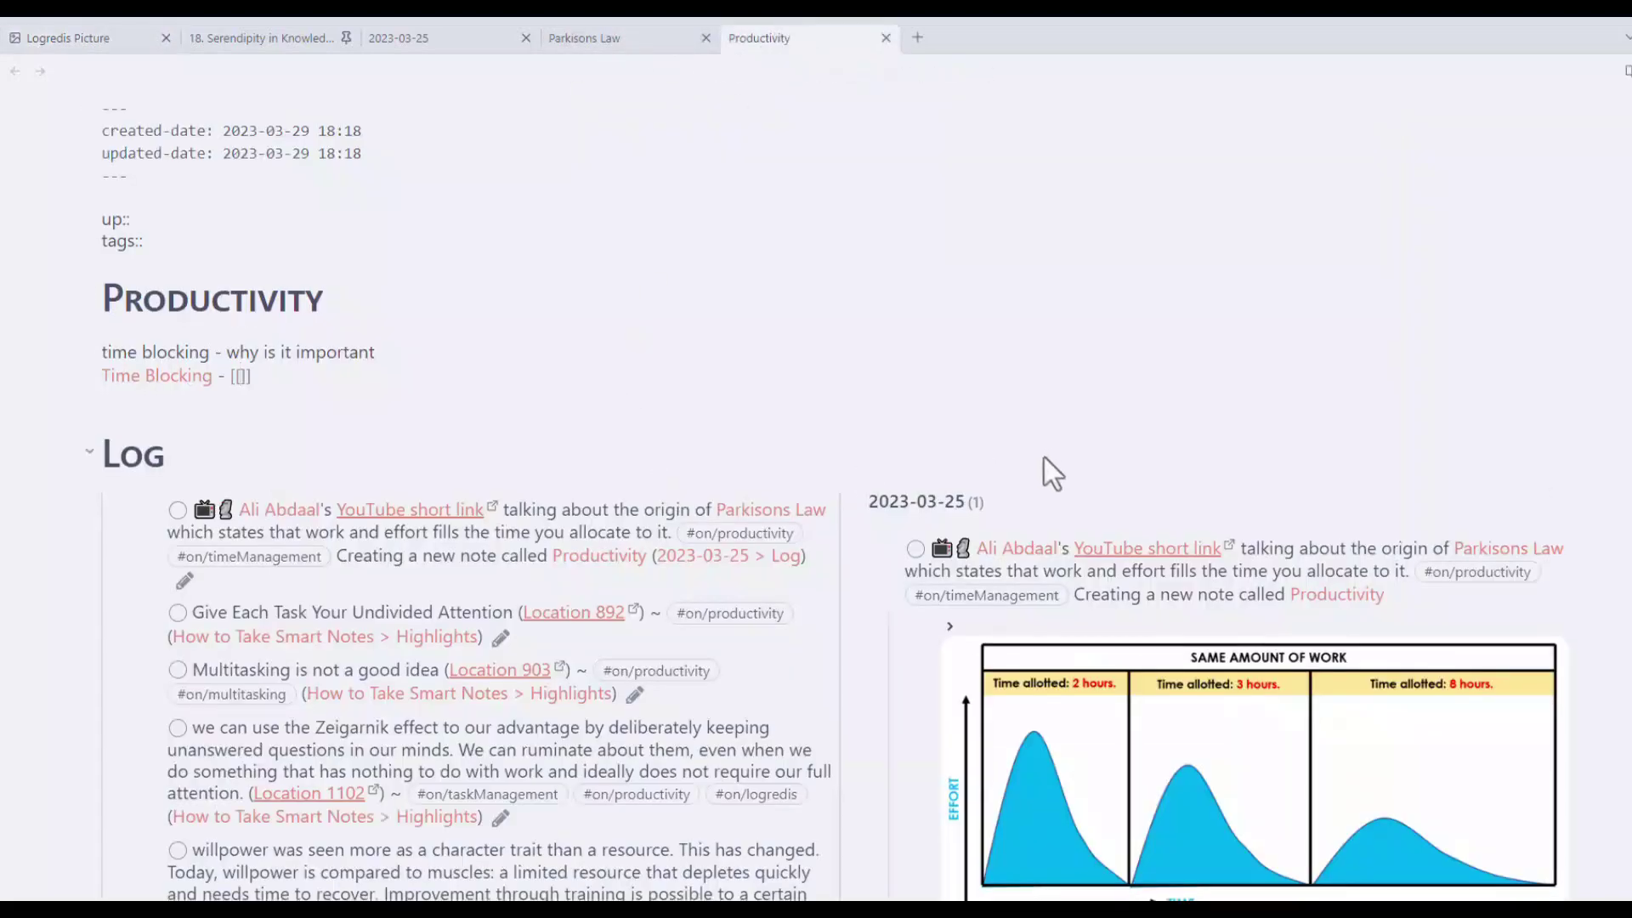
scroll(1050, 474, "down", 8)
scroll(1037, 534, "down", 8)
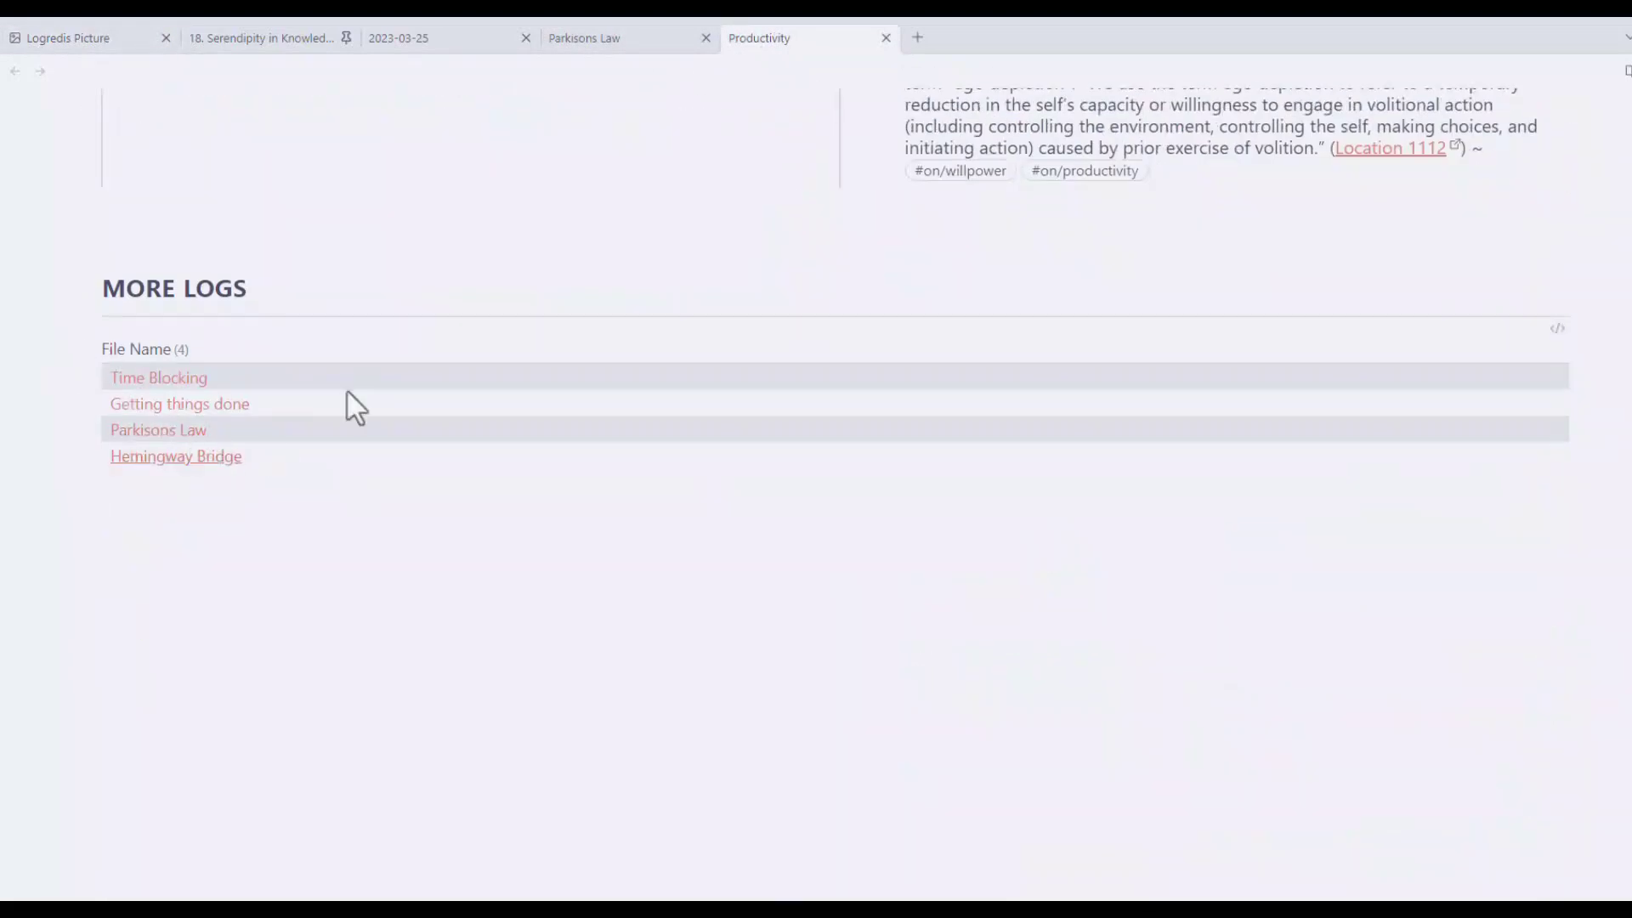
scroll(721, 678, "up", 8)
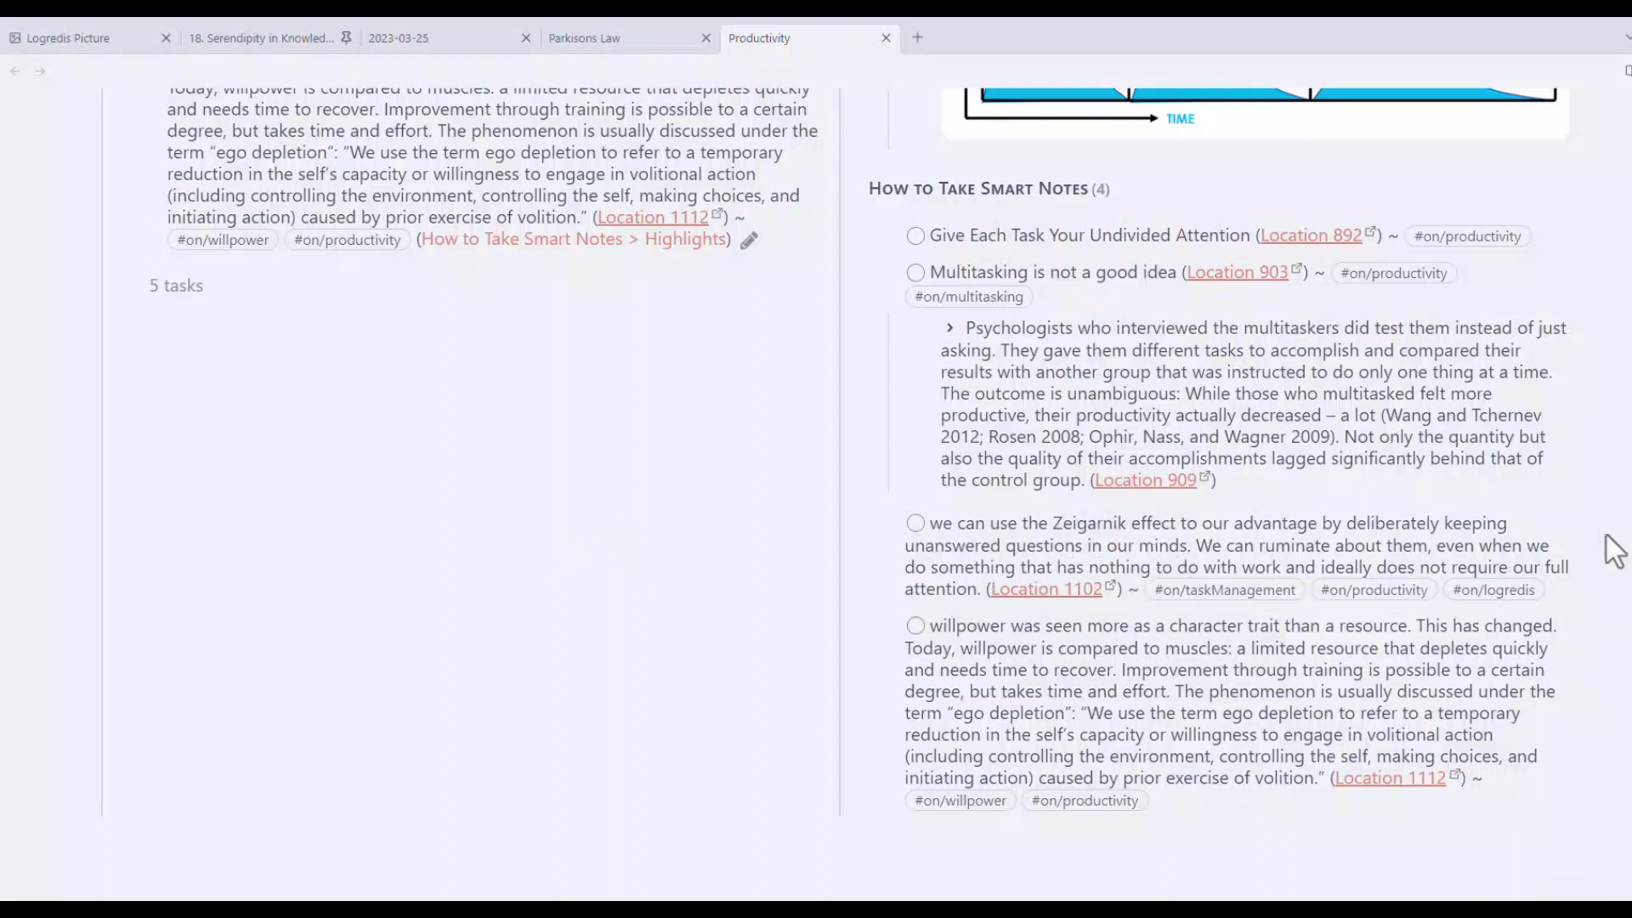
scroll(780, 591, "down", 1)
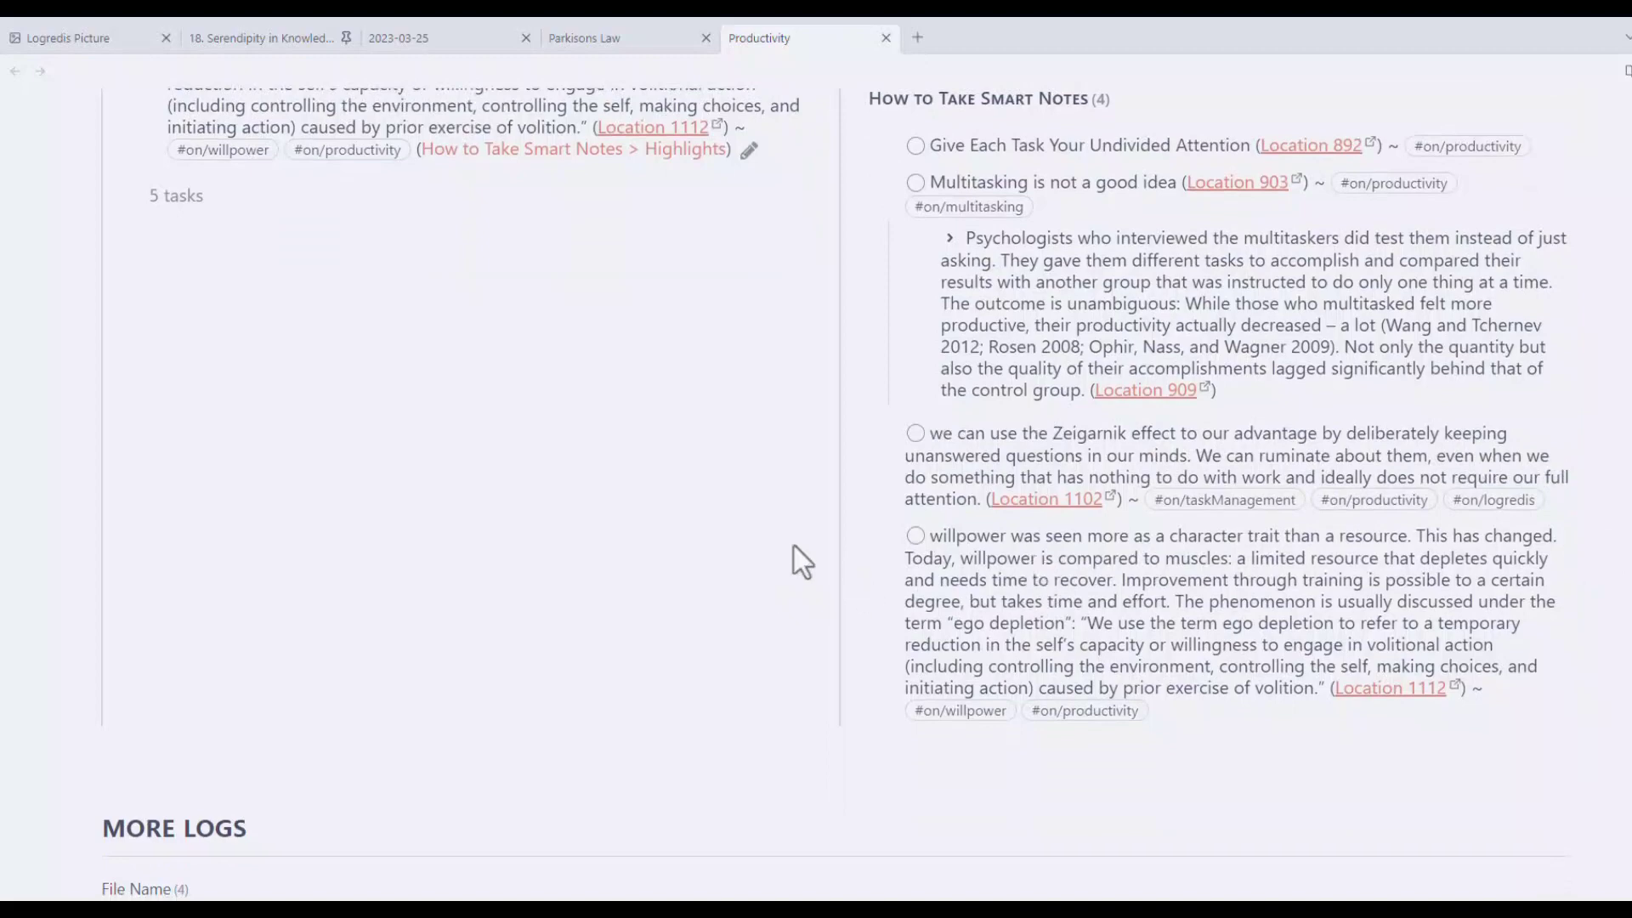
scroll(1254, 740, "down", 2)
scroll(1258, 741, "up", 3)
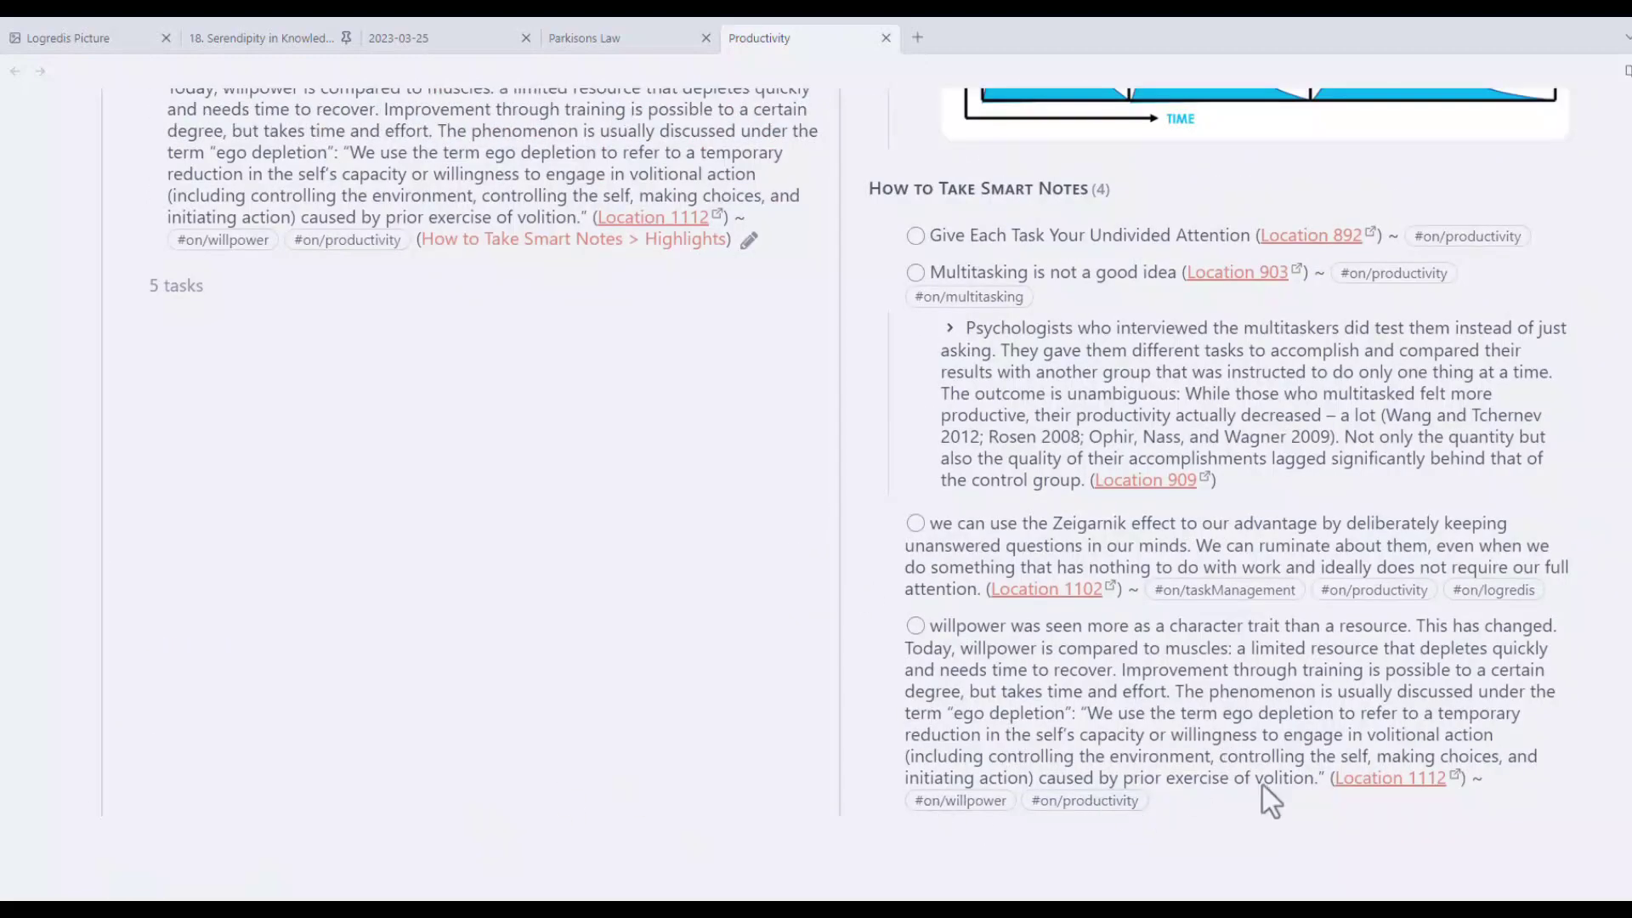
scroll(1263, 785, "up", 6)
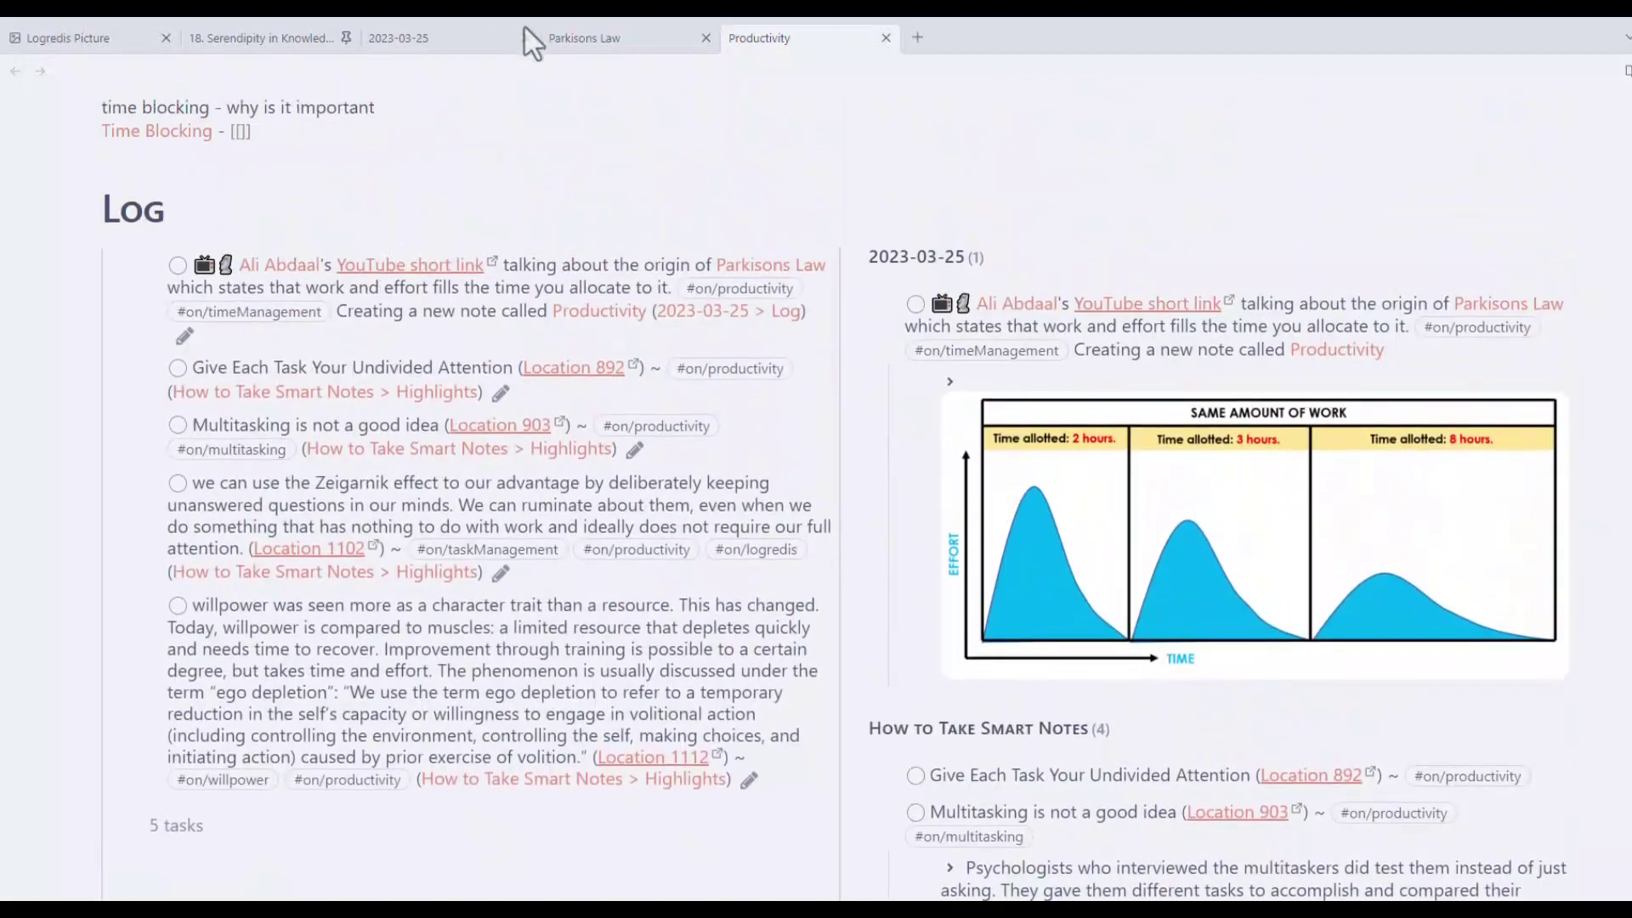
Compare the MOCs stage of the Logredis diagram with the Productivity note's collected logs and file table, finishing on the diagram
left_click(75, 40)
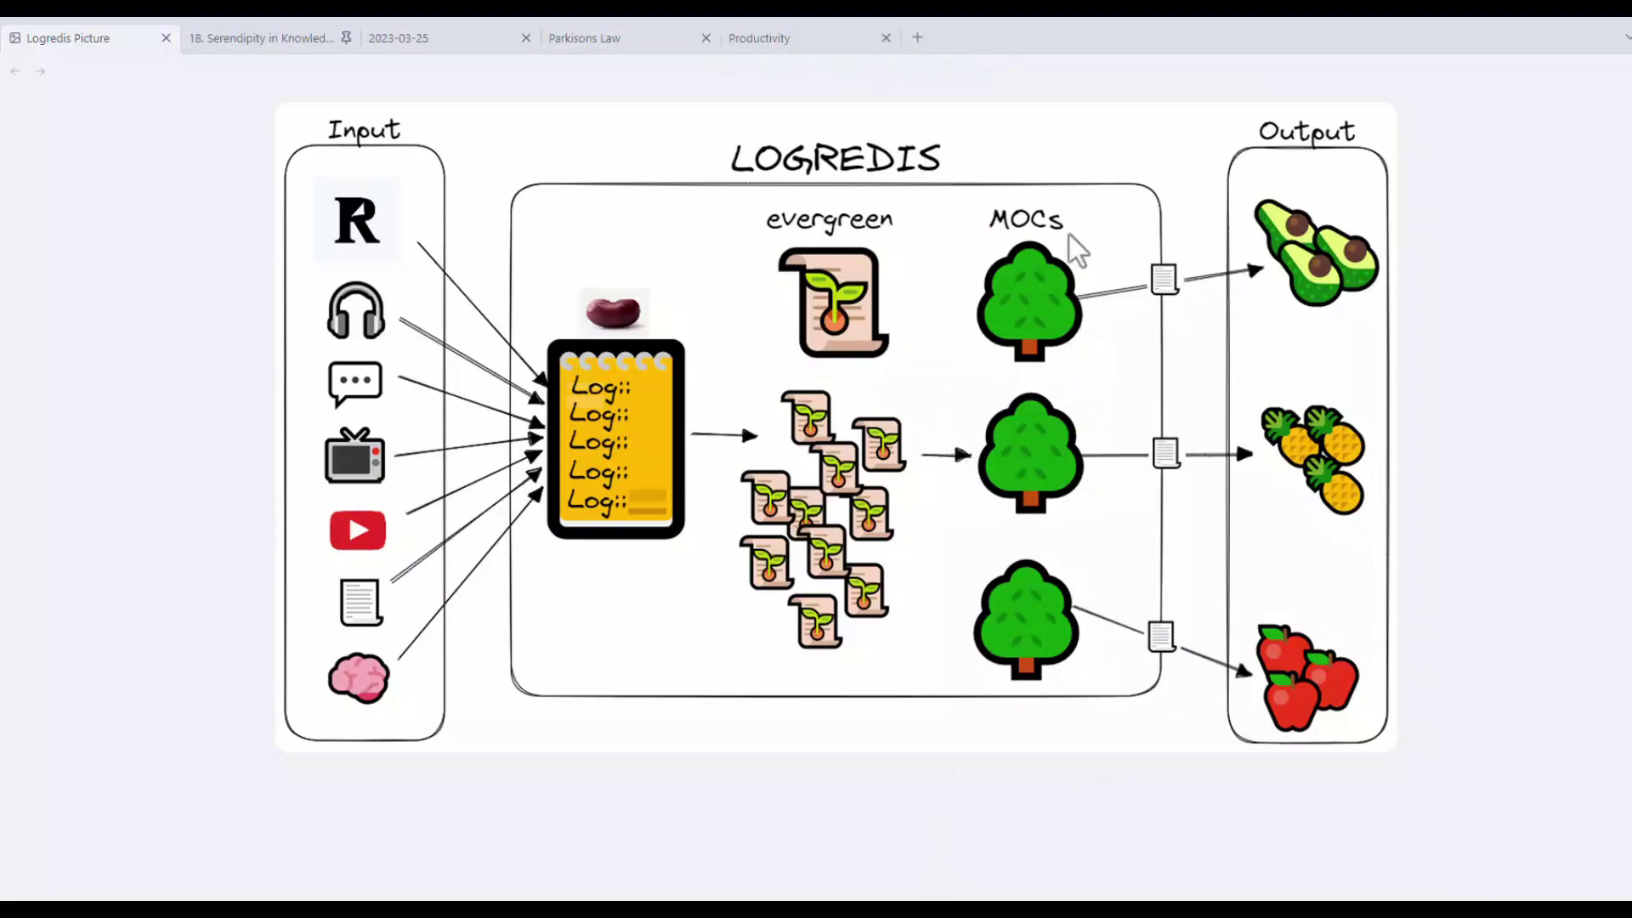
left_click(784, 42)
scroll(1080, 378, "down", 4)
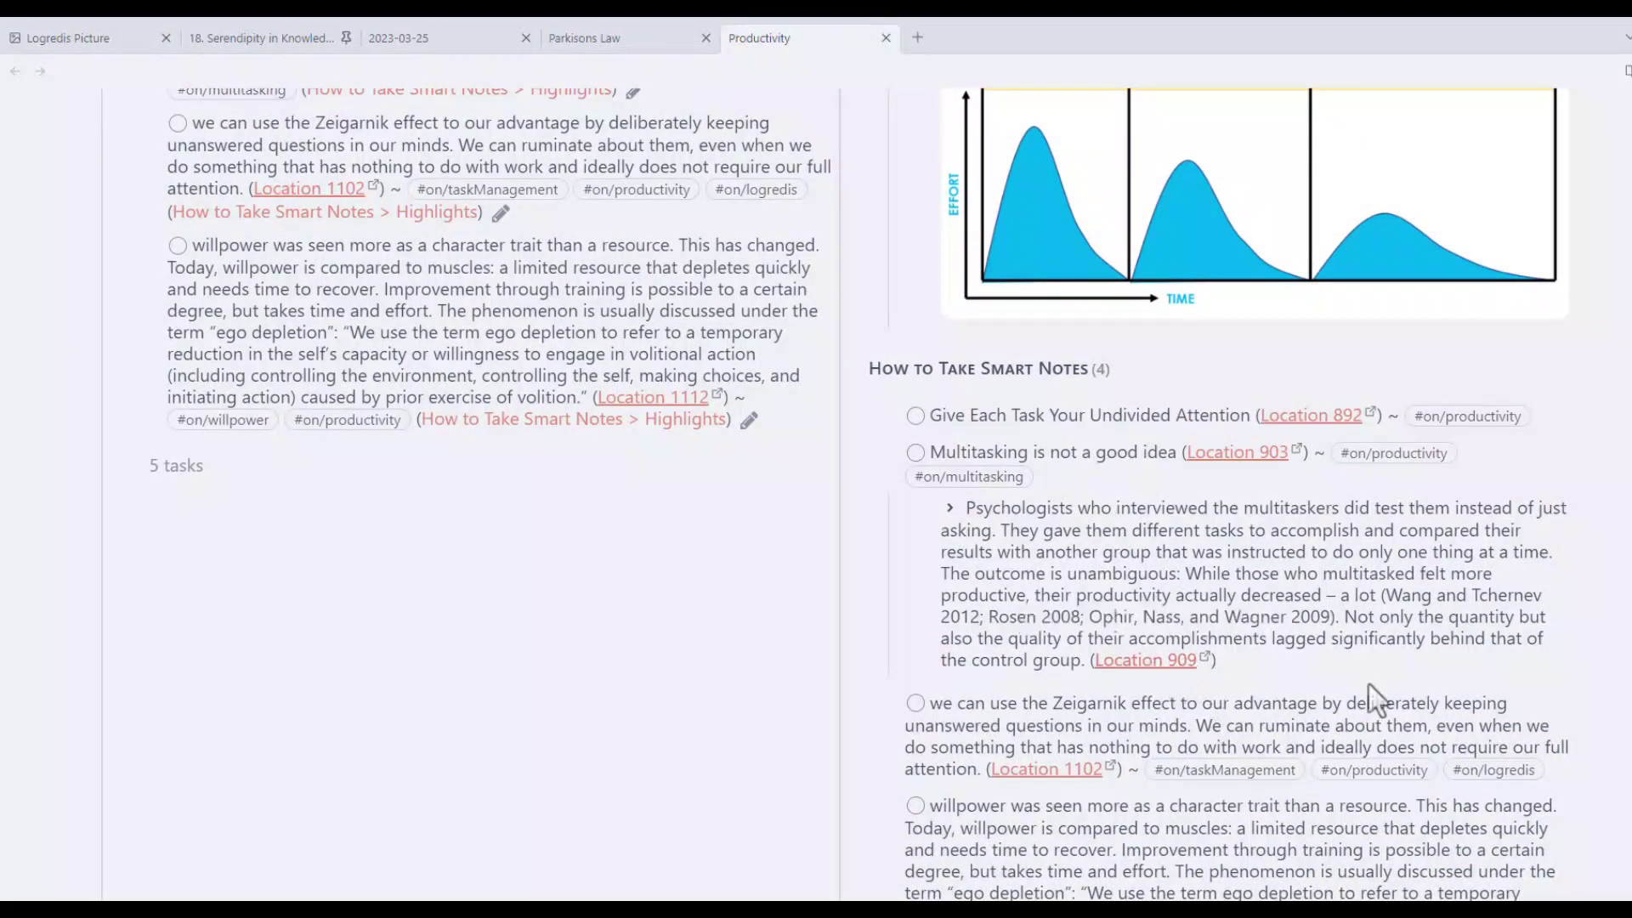
scroll(986, 416, "down", 2)
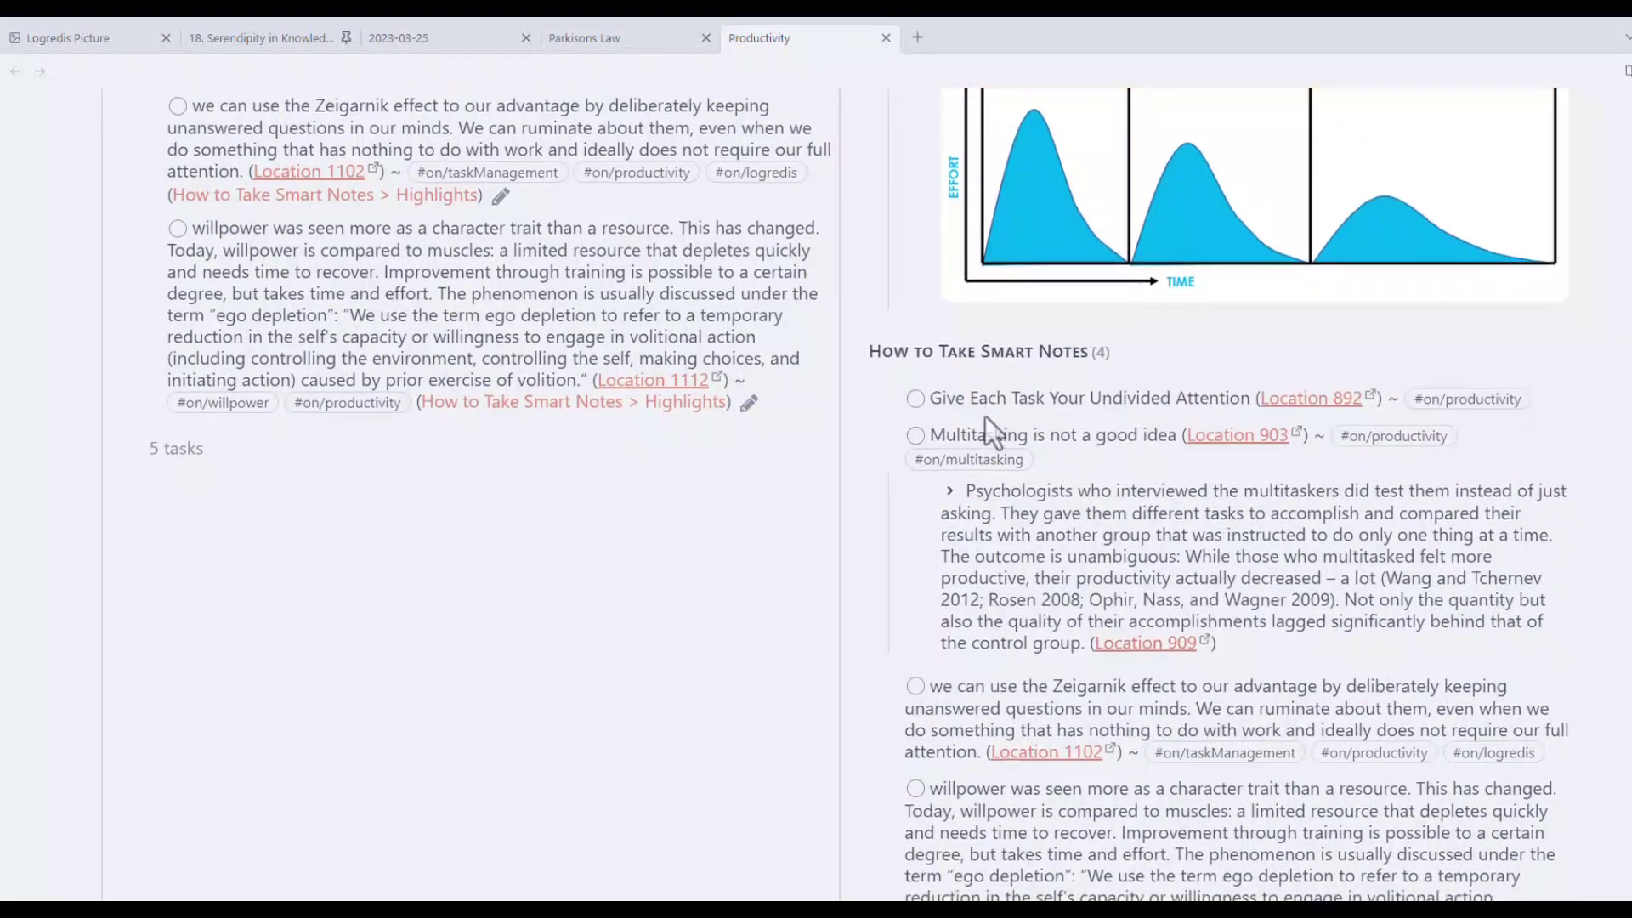
scroll(1043, 518, "down", 3)
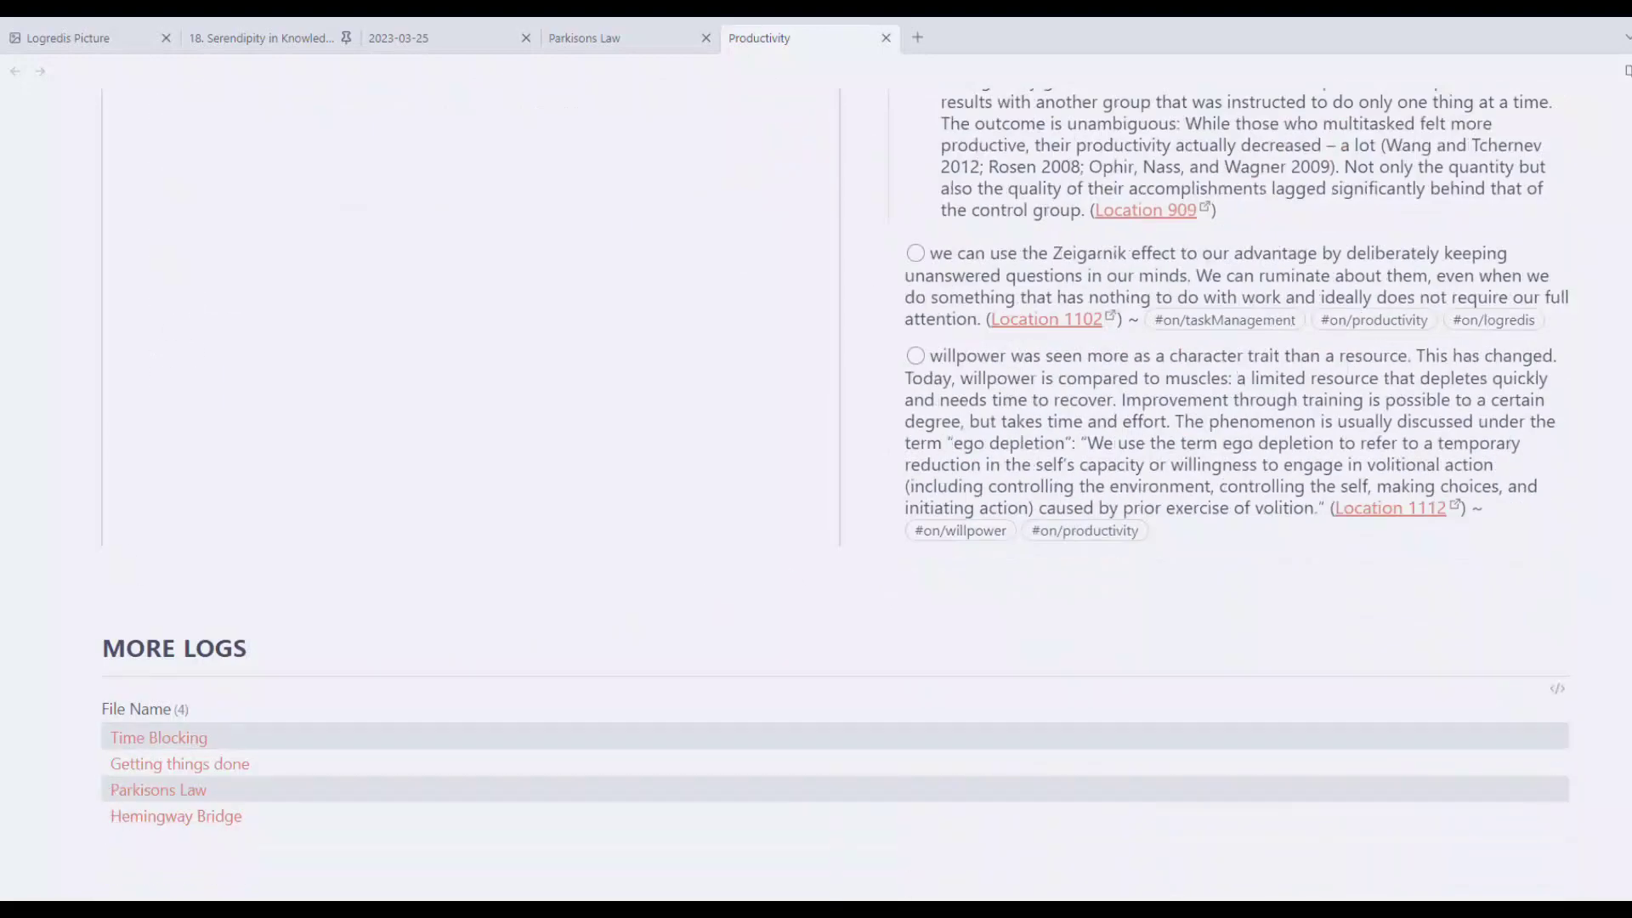
left_click(68, 37)
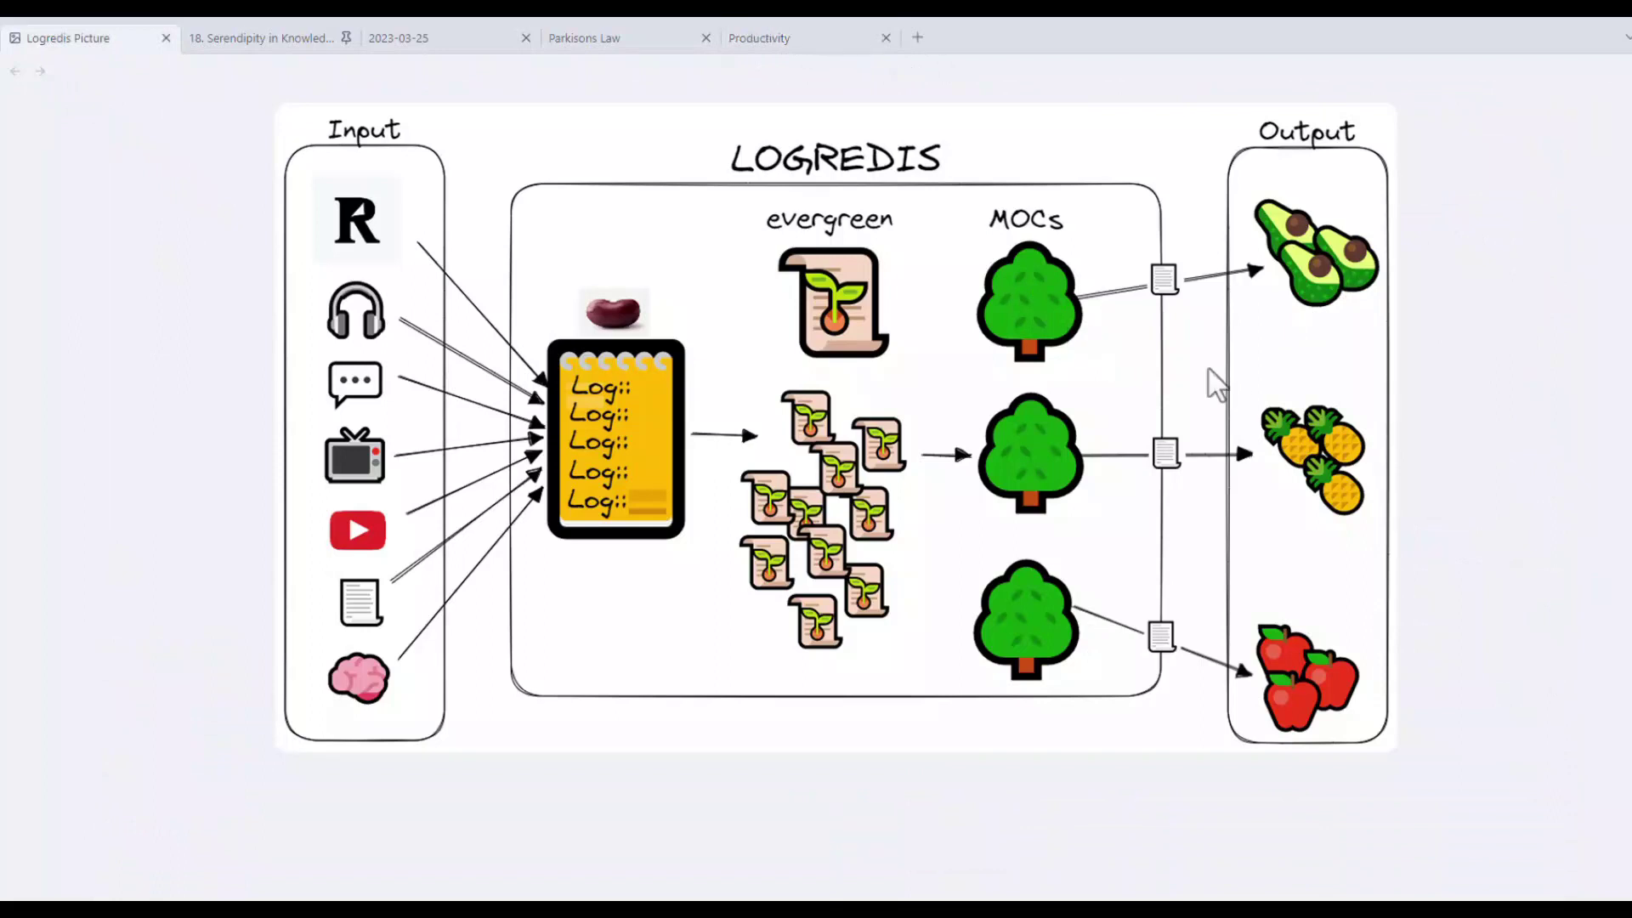